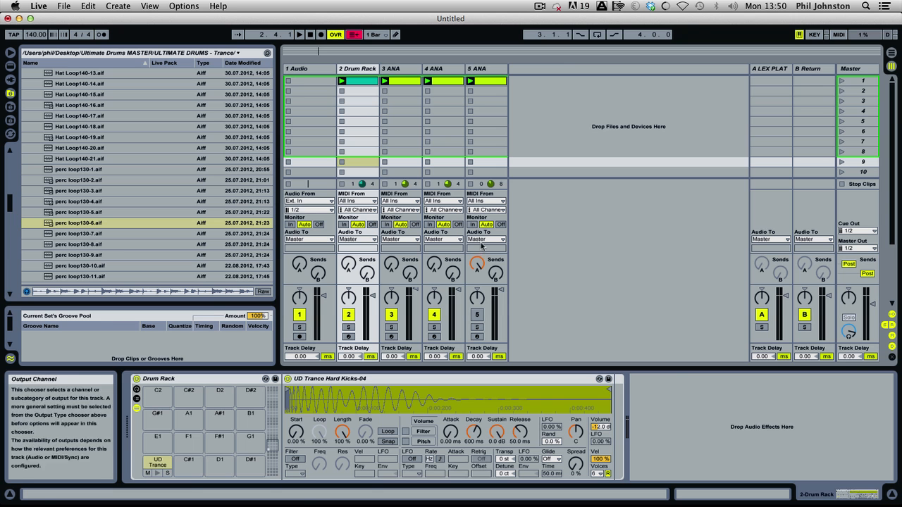
Collapse the UD Trance Loops AIFF folder and its parent UD Trance Loops folder in the file browser.
left_click_drag(10, 204, 1, 163)
left_click(32, 158)
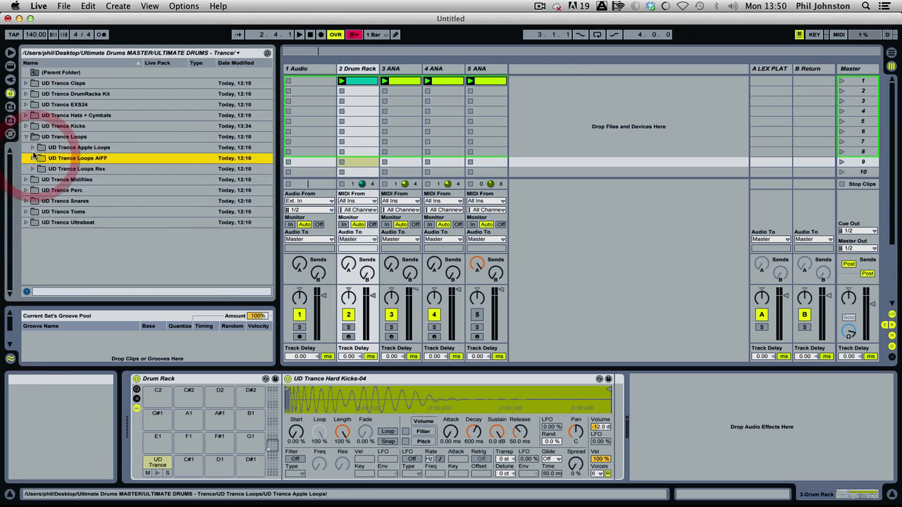
left_click(27, 139)
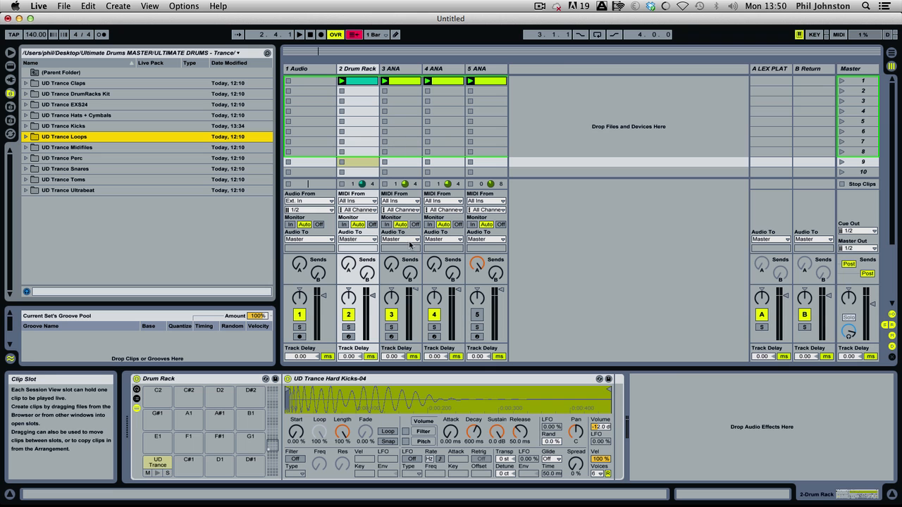
Listen to the 3 ANA and 4 ANA tracks soloed in turn, and play all tracks together with solo off.
left_click(392, 327)
key("space")
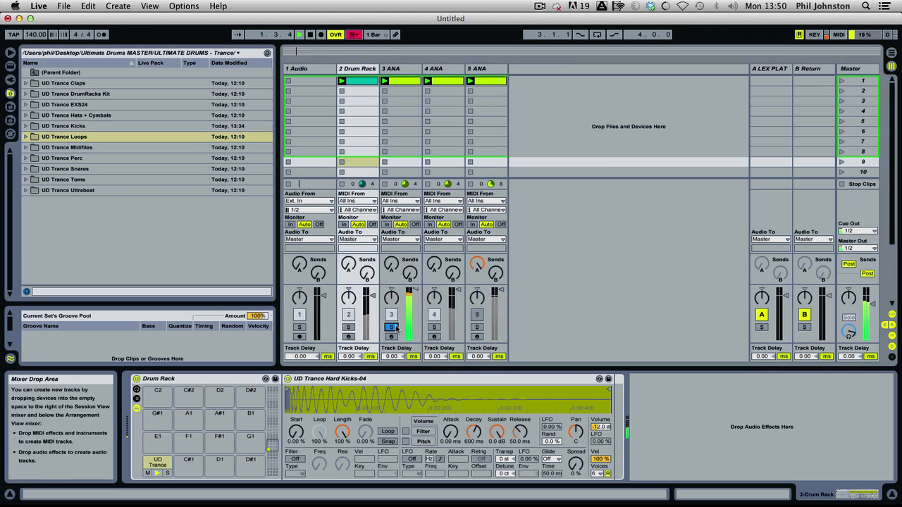
left_click(432, 328)
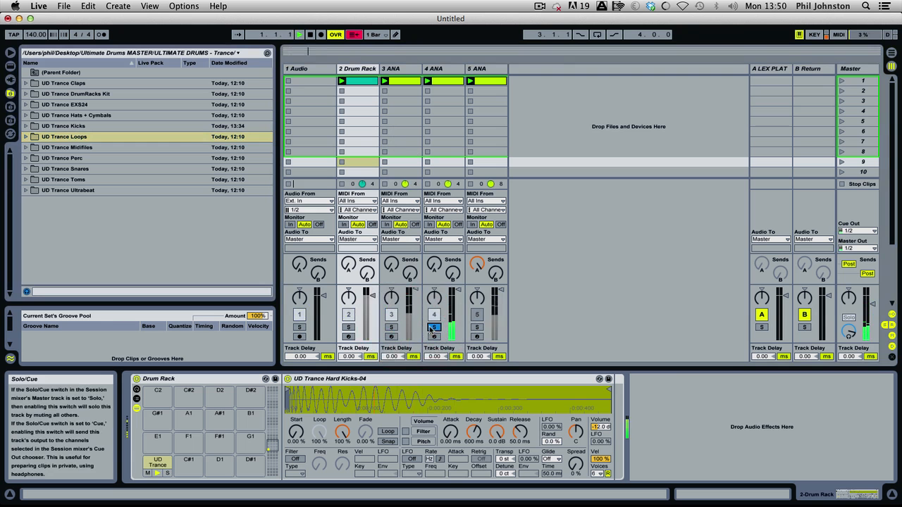
left_click(432, 327)
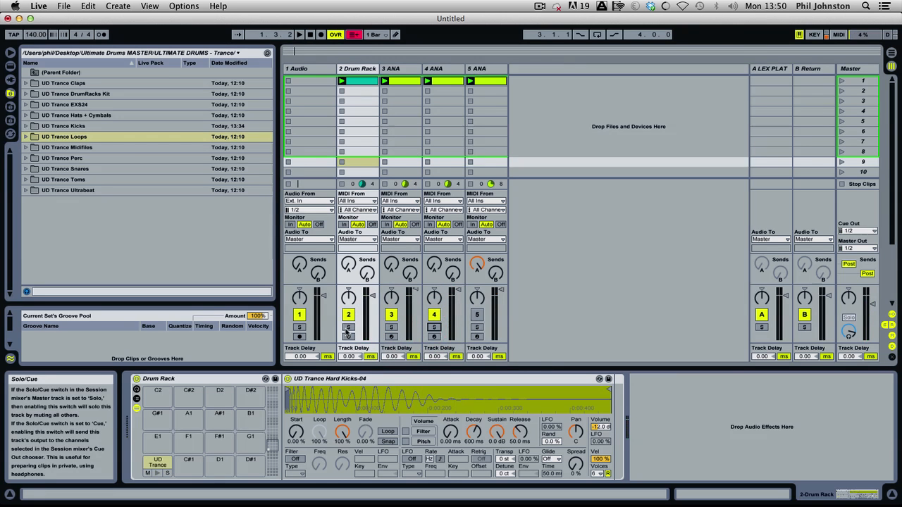
key("space")
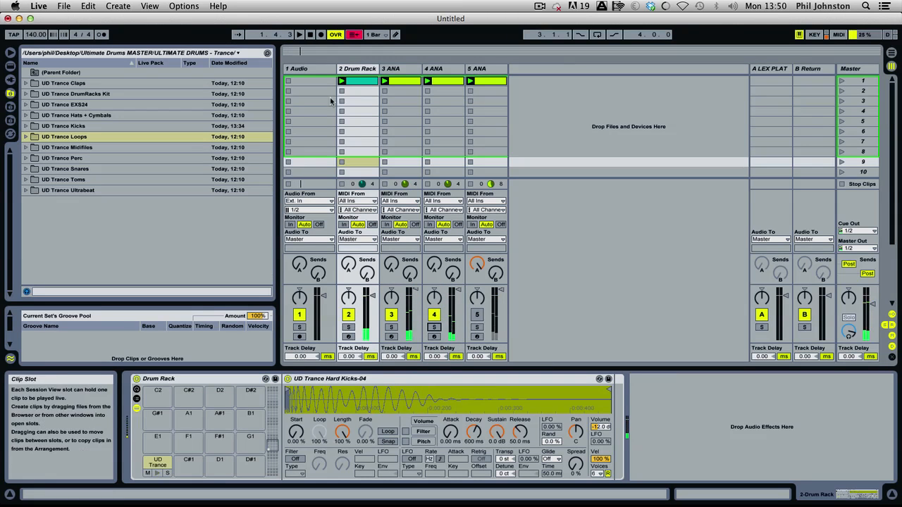
Inspect the sidechain compressors on the 3 ANA and 4 ANA tracks and play the set.
left_click(412, 68)
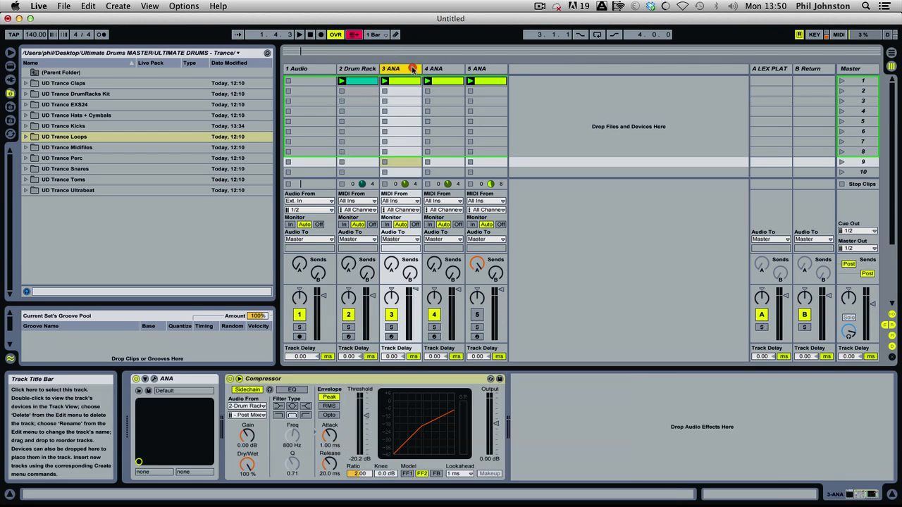
left_click(442, 69)
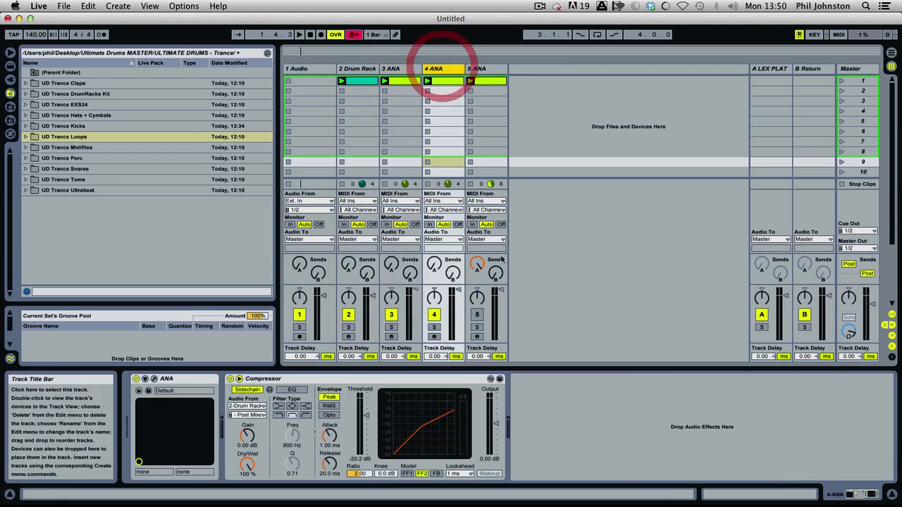
key("space")
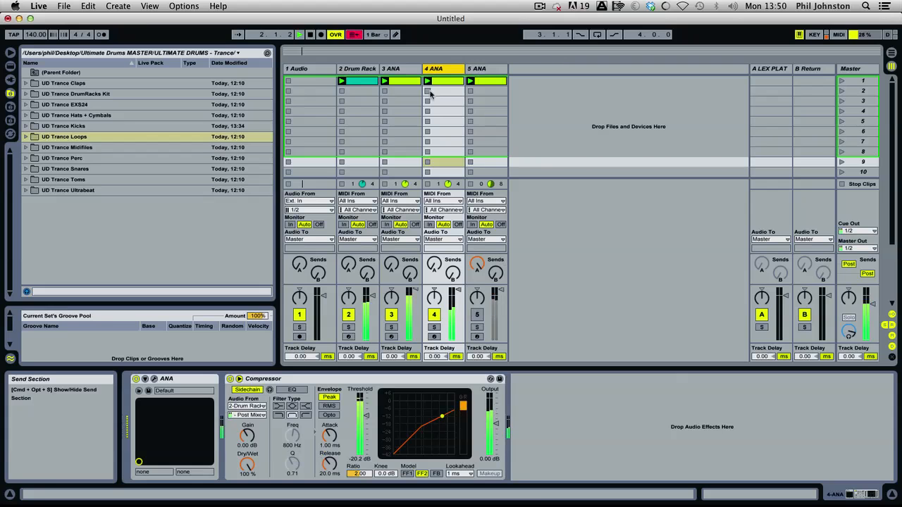
Start hot-swapping the Drum Rack's kick sample and audition UD Trance Hard Kicks-01 through 04.
left_click(357, 69)
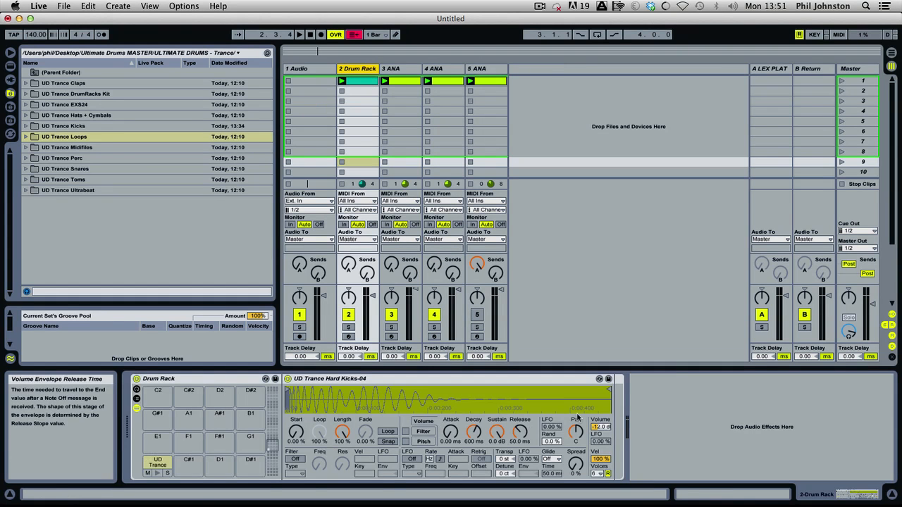
left_click(606, 408)
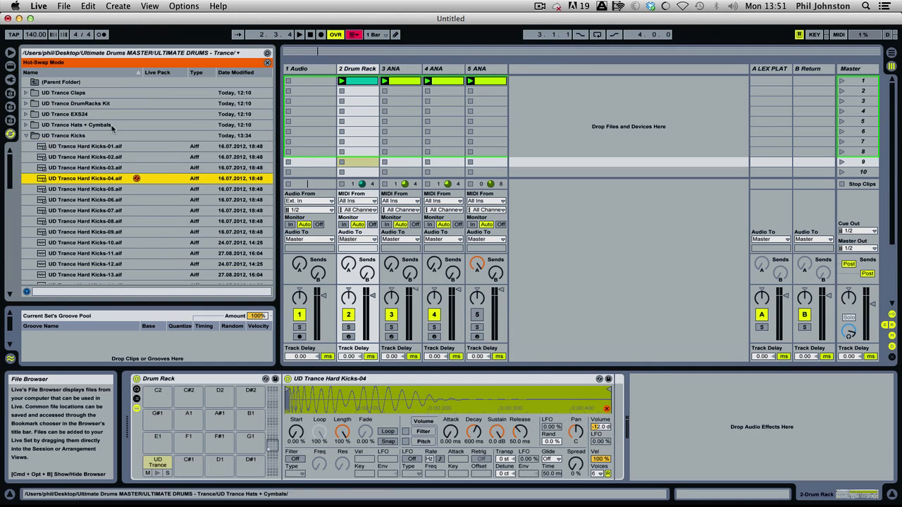
left_click(111, 147)
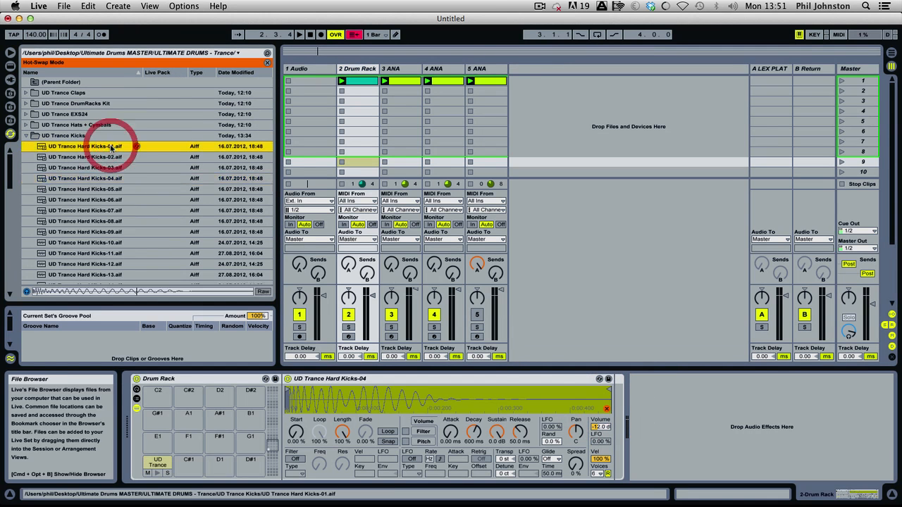
key("Down")
key("Down")
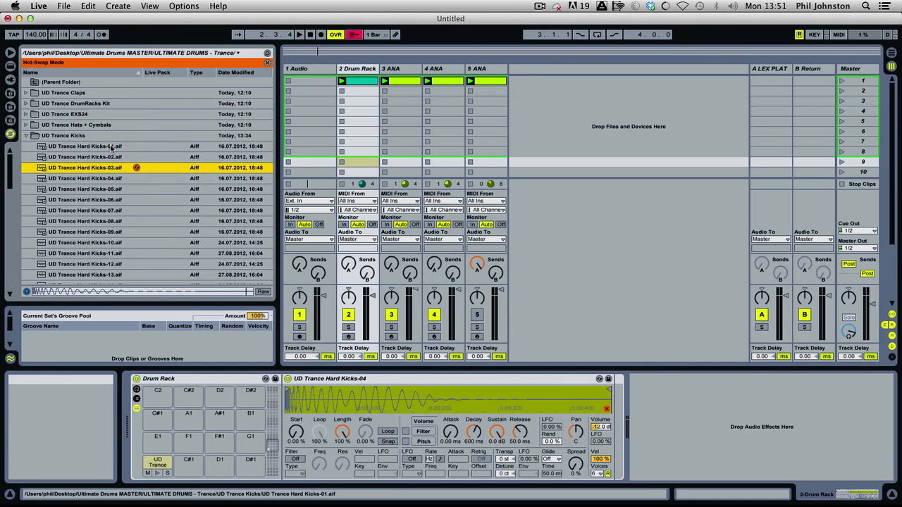
key("Down")
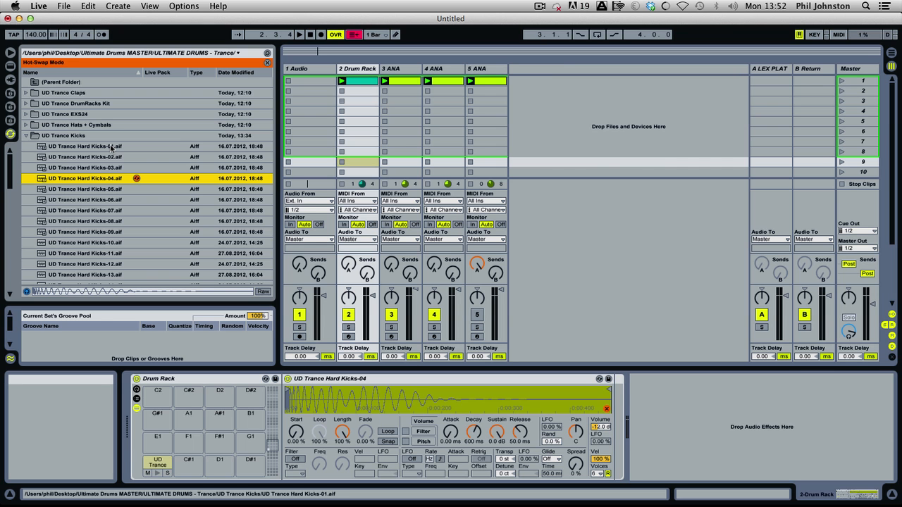
Audition the kick samples from UD Trance Hard Kicks-06 through UD Trance Hard Kicks-24.
left_click(88, 200)
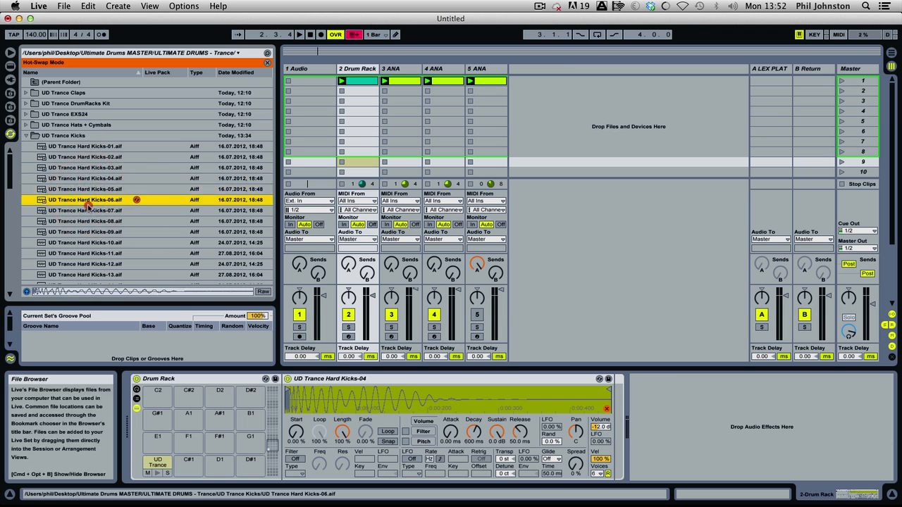
left_click(88, 208)
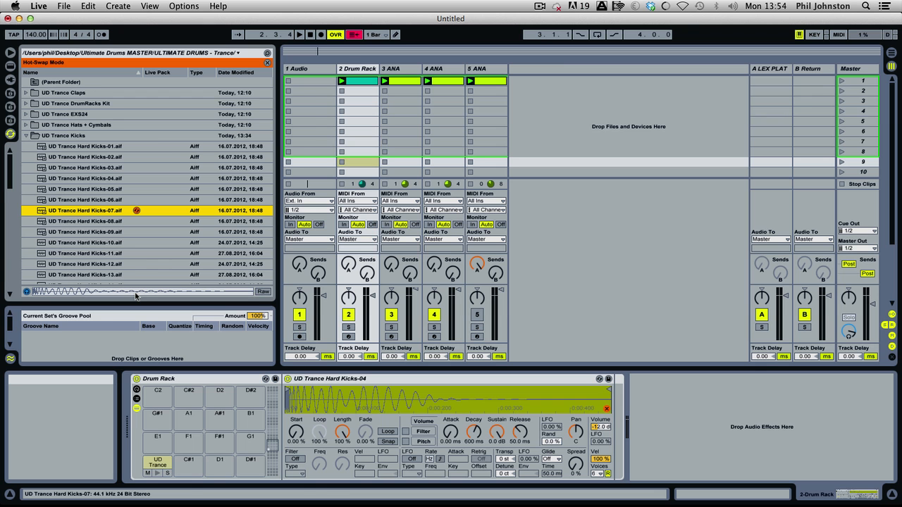
left_click(106, 221)
key("Down")
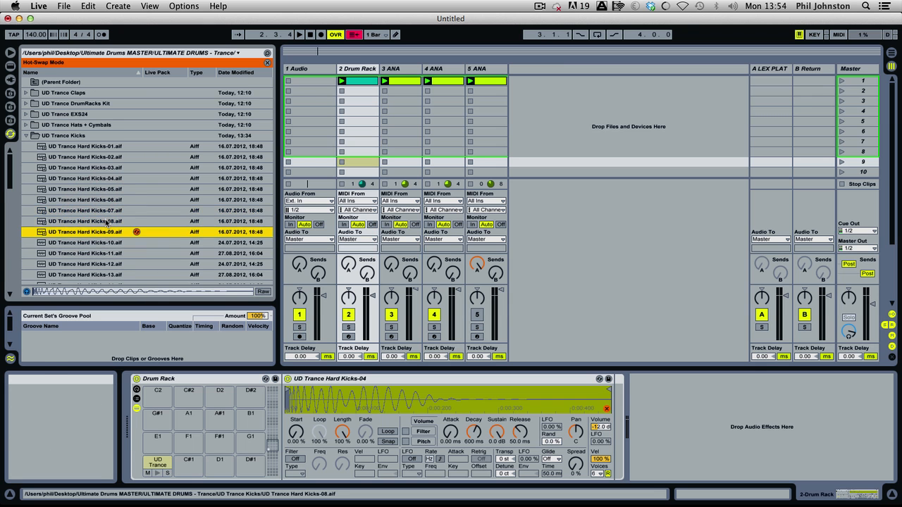
key("Down")
key("Down")
key("Down")
key("Down")
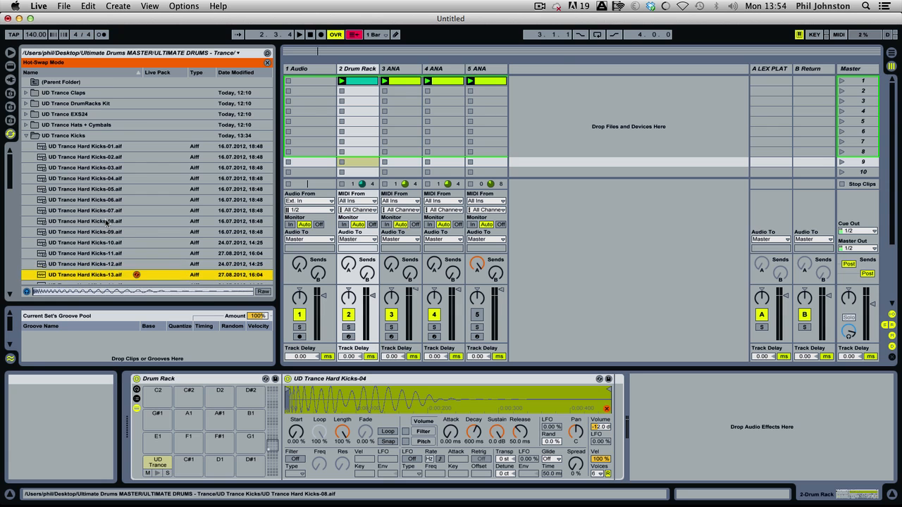
key("Down")
key("Down")
key("Down")
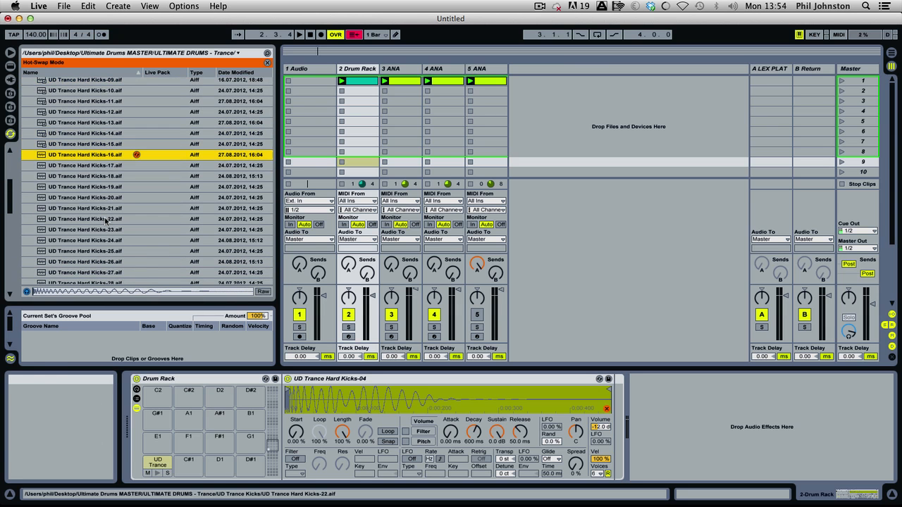
key("Down")
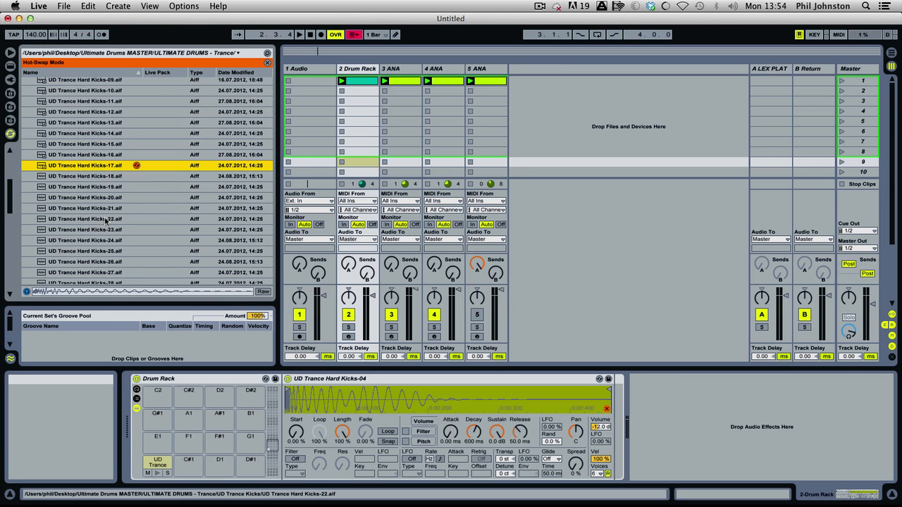
key("Down")
key("Down")
key("Down")
key("Down")
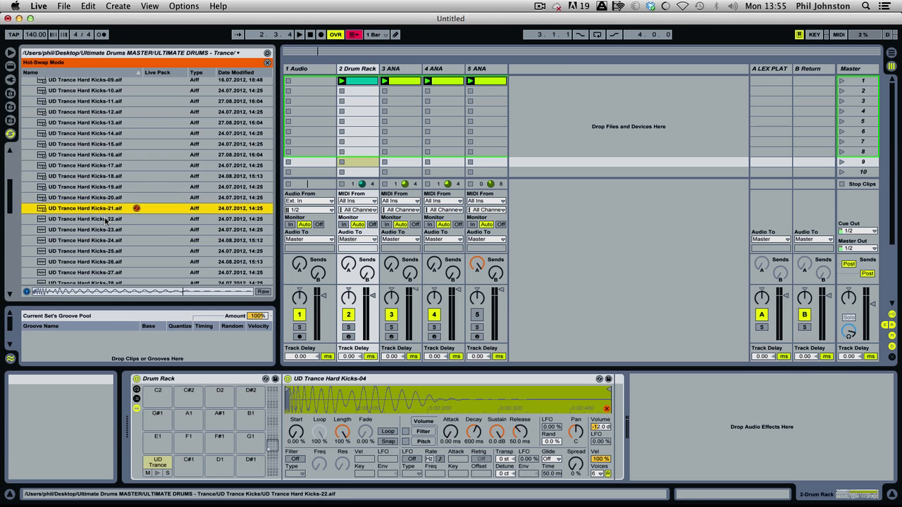
key("Down")
key("Down")
scroll(106, 221, "down", 3)
key("Down")
key("Down")
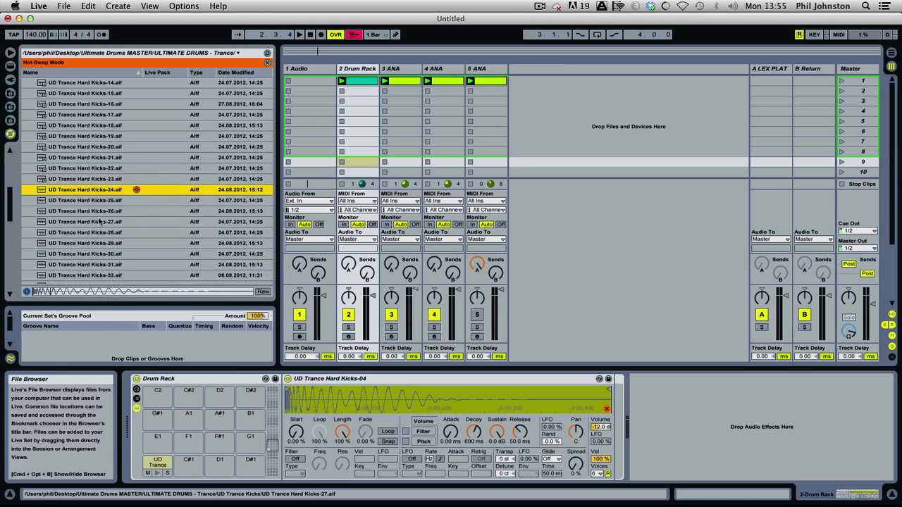
Compare the neighbouring kick samples UD Trance Hard Kicks-22 through UD Trance Hard Kicks-25.
key("Up")
key("Down")
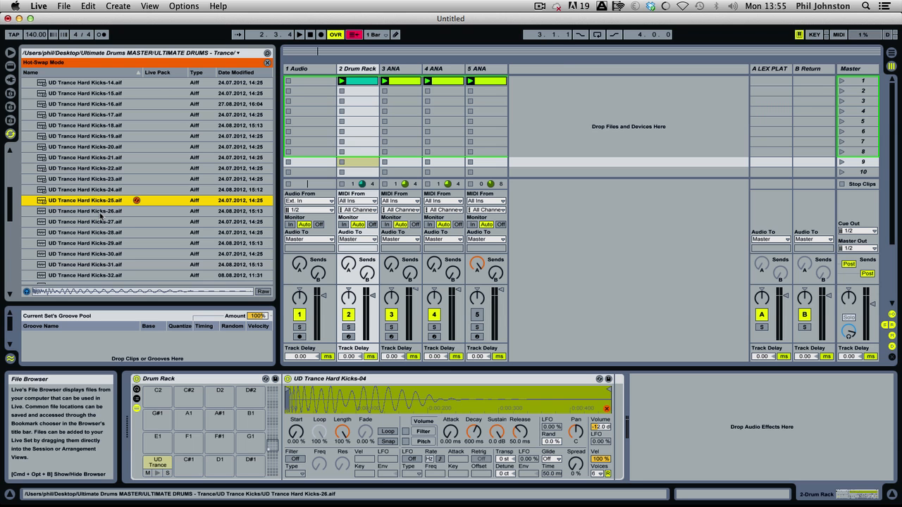
key("Up")
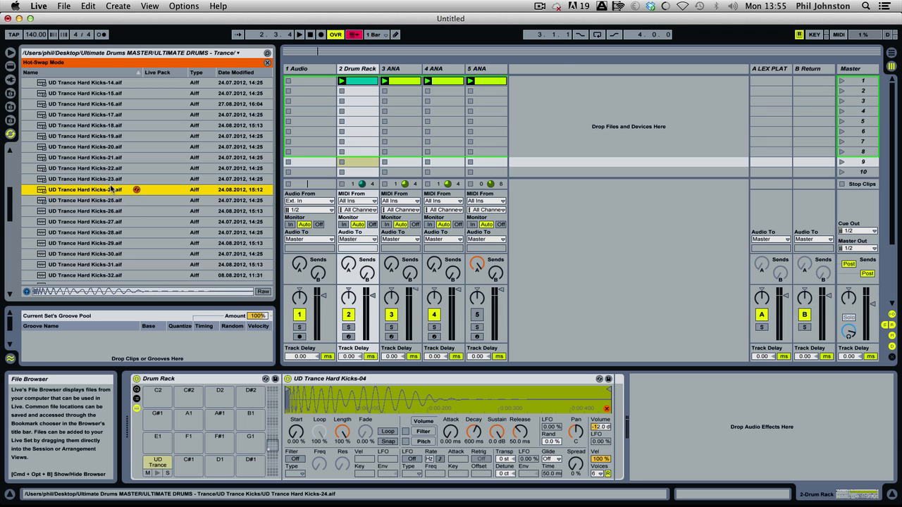
left_click(104, 181)
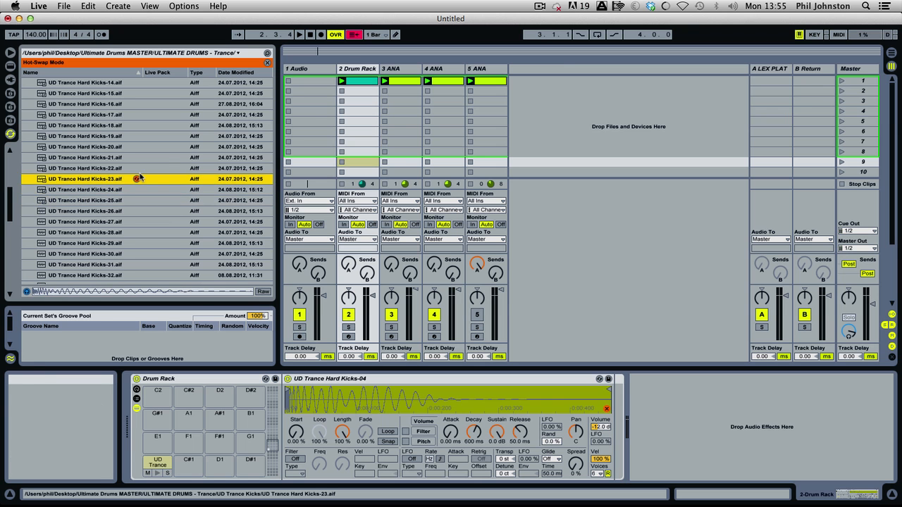
left_click(126, 168)
key("Down")
key("Down")
key("Down")
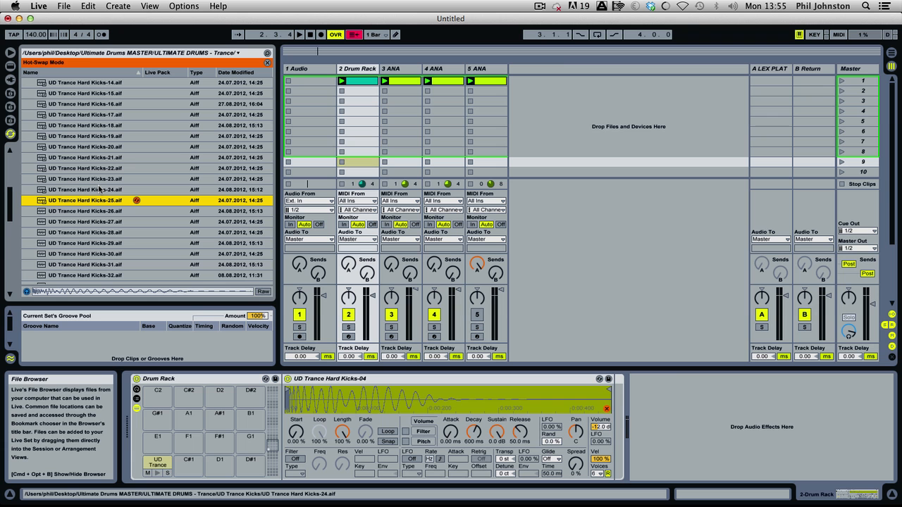
During playback, swap the Drum Rack's kick through UD Trance Hard Kicks-26 to 30, and finish with UD Trance Hard Kicks-31 loaded.
key("space")
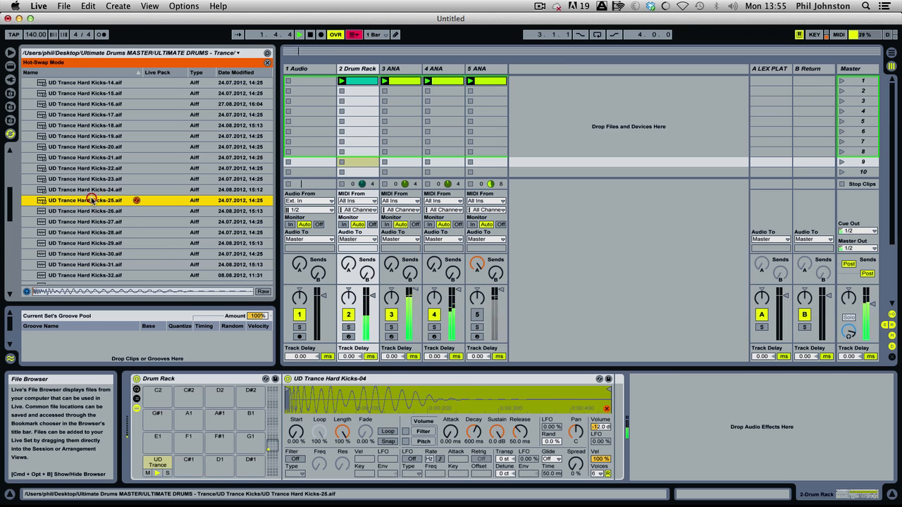
left_click(95, 208)
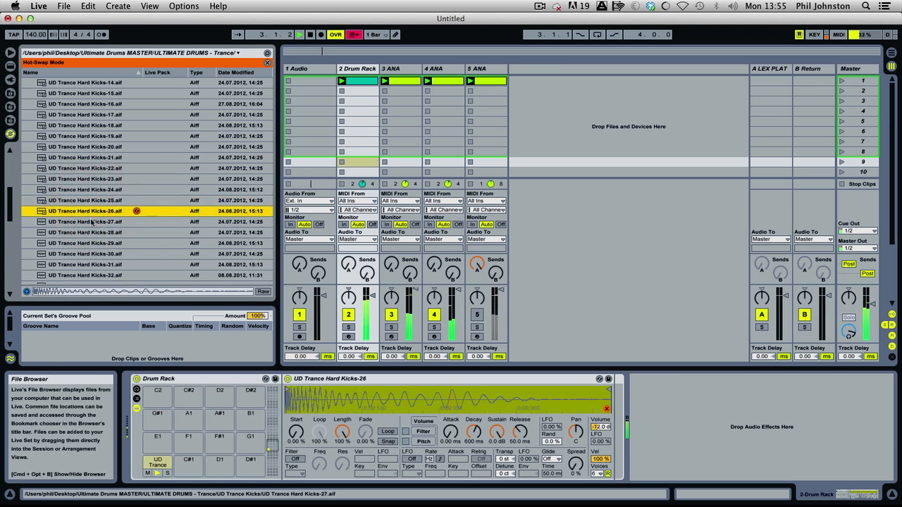
left_click(92, 222)
left_click(90, 232)
scroll(88, 230, "down", 3)
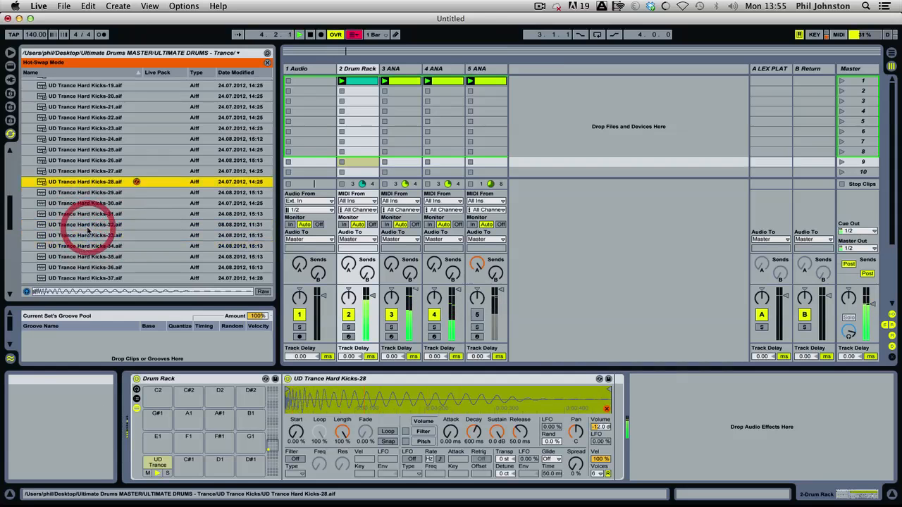
scroll(88, 231, "down", 3)
left_click(96, 143)
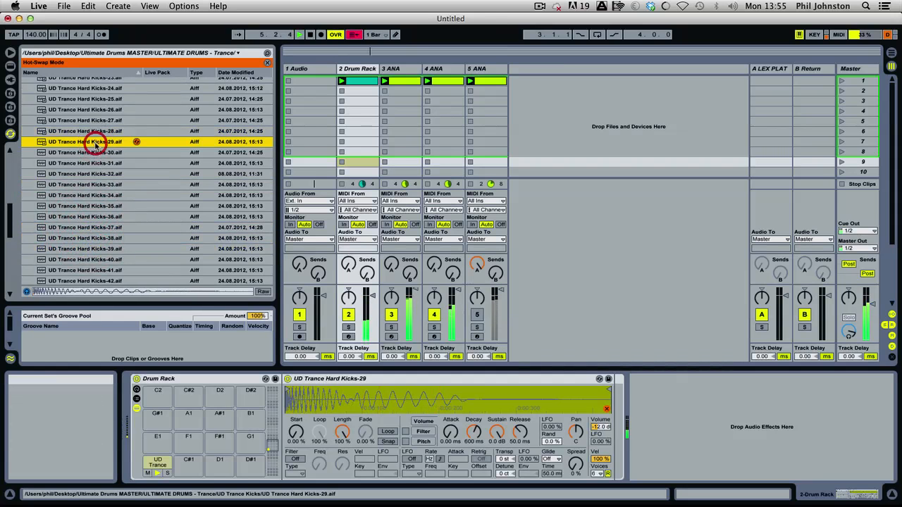
left_click(96, 134)
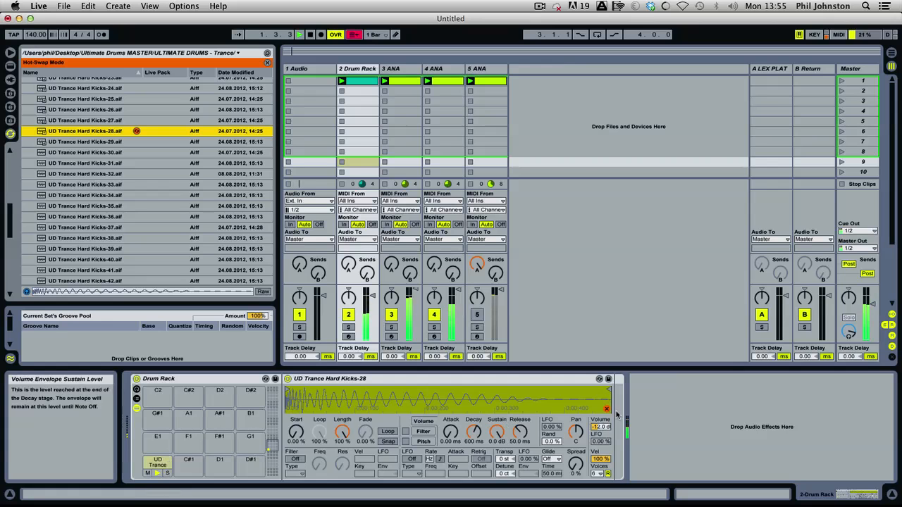
left_click(90, 152)
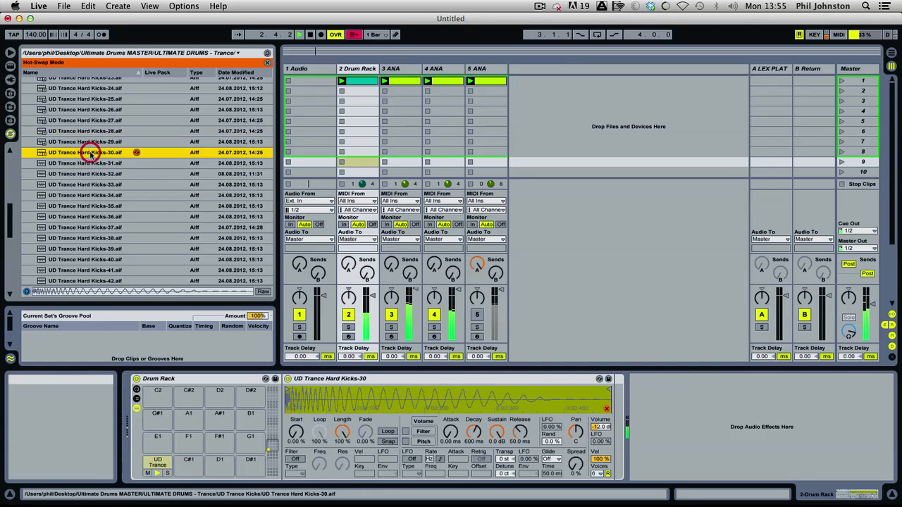
left_click(86, 163)
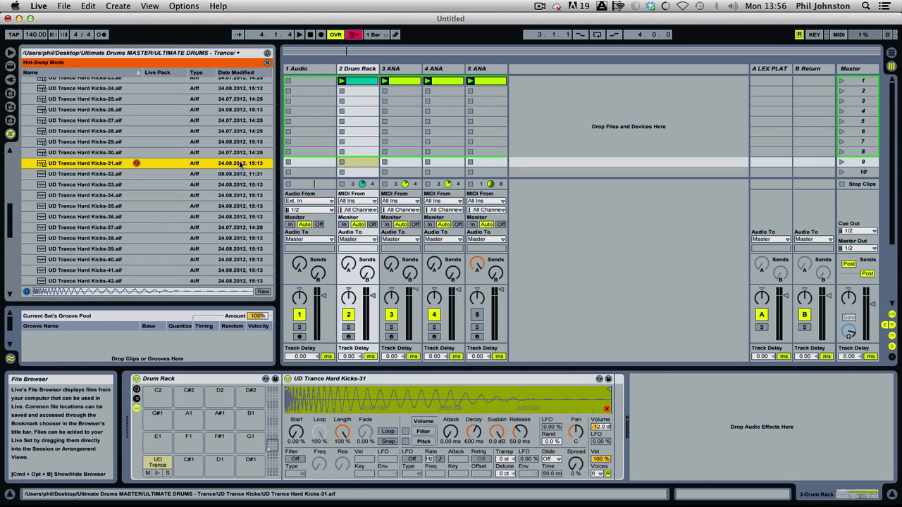
Solo the 3 ANA track and open its ANA synth plug-in window.
left_click(390, 327)
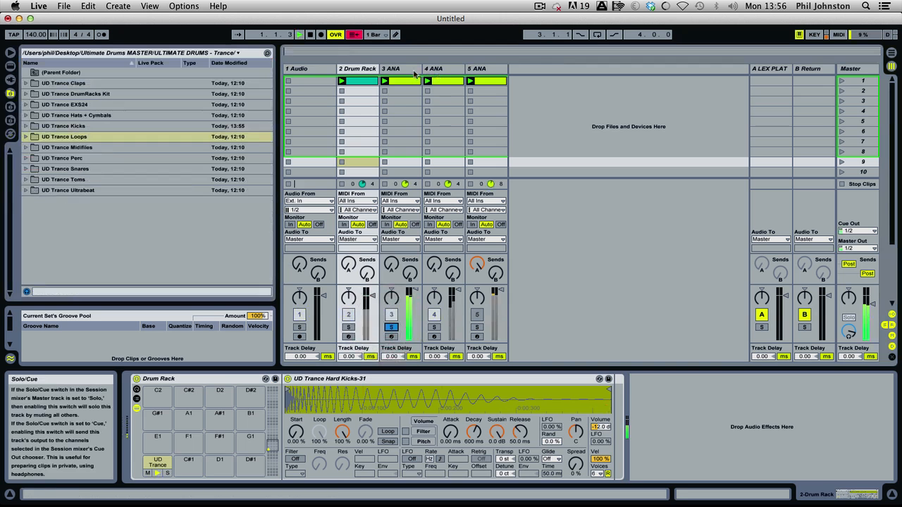
left_click(407, 69)
left_click(150, 380)
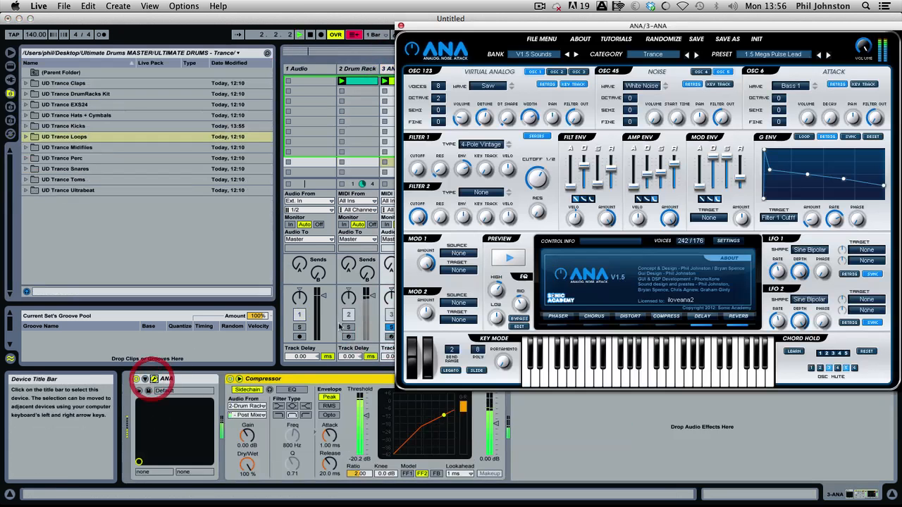
Examine the filter cutoff, envelope amount and filter envelope settings of the lead patch in the ANA synth.
left_click_drag(543, 181, 531, 224)
left_click_drag(463, 168, 472, 154)
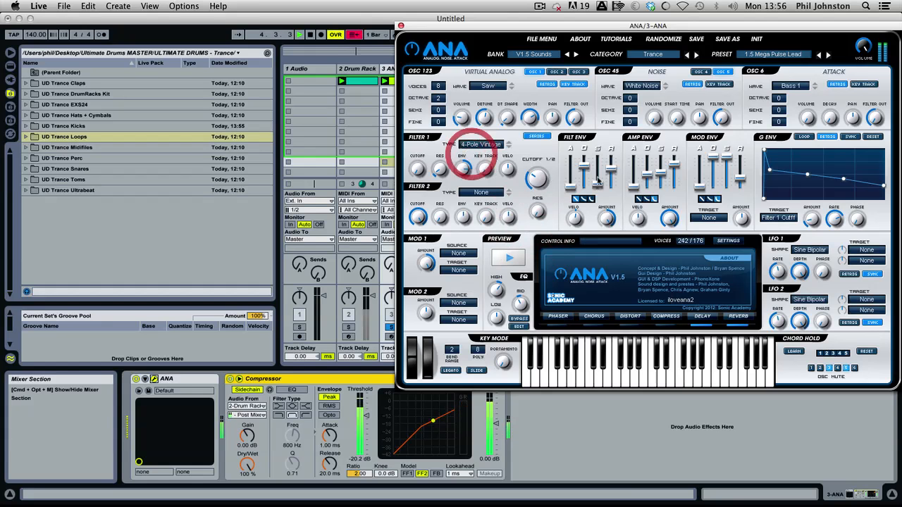
mouse_move(598, 173)
left_mouse_down()
mouse_move(598, 185)
mouse_move(587, 171)
left_mouse_up()
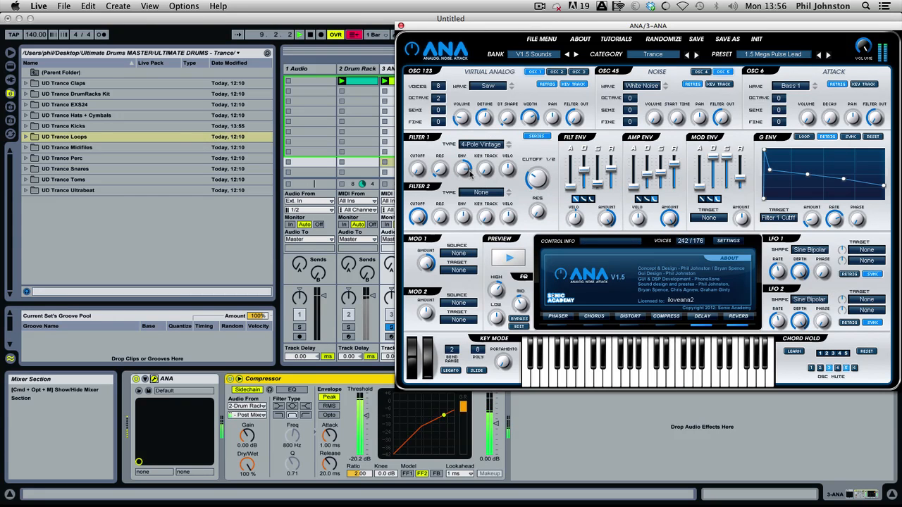
left_click(463, 176)
left_click(582, 167)
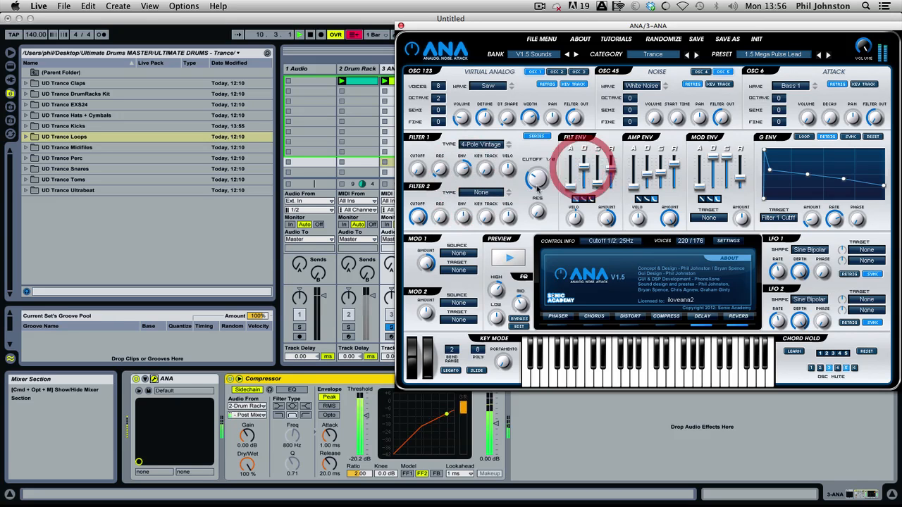
left_click(562, 148)
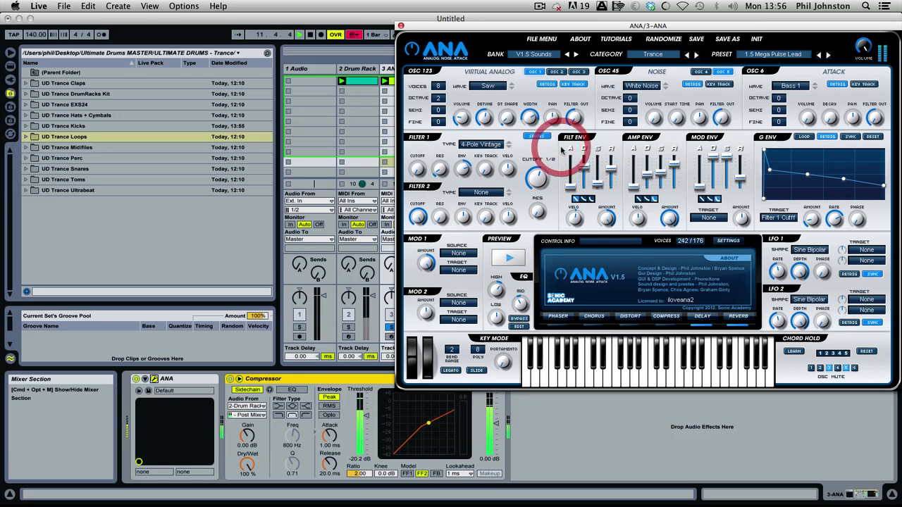
Close the ANA plug-in window and take the 3 ANA track out of solo.
left_click(635, 449)
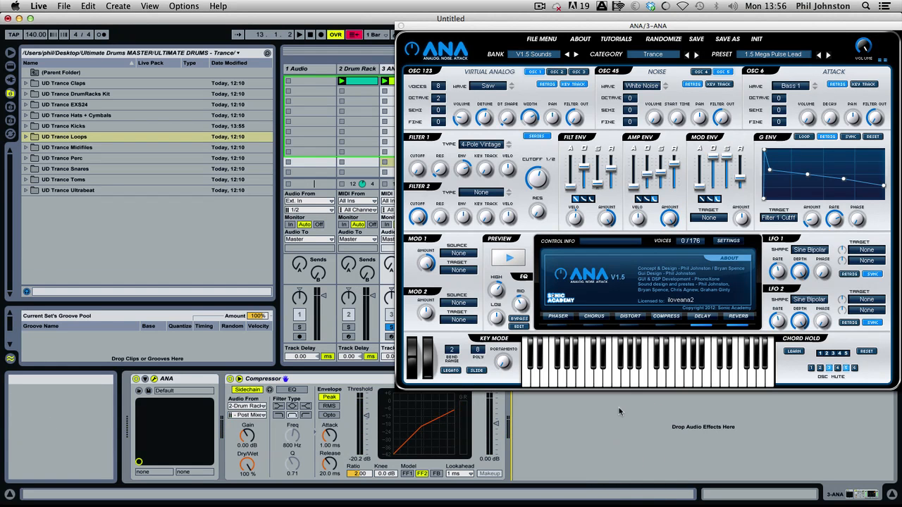
left_click(400, 28)
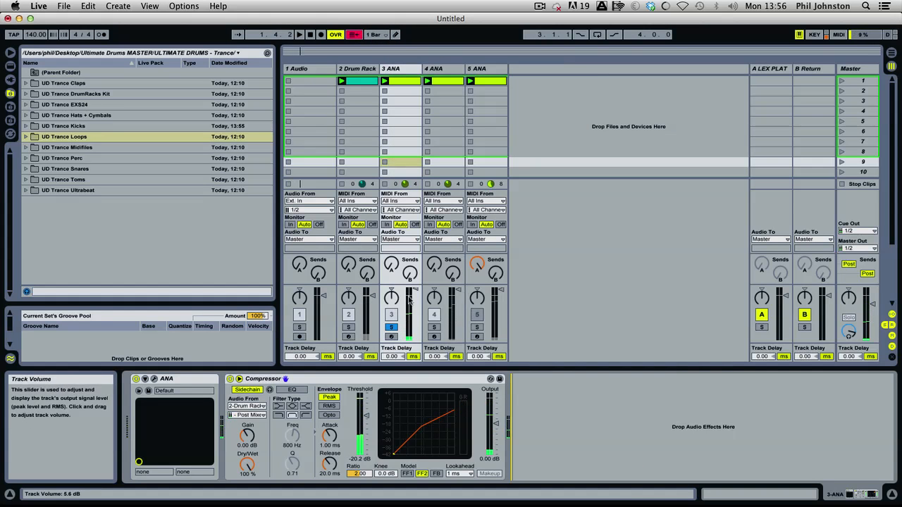
left_click(392, 327)
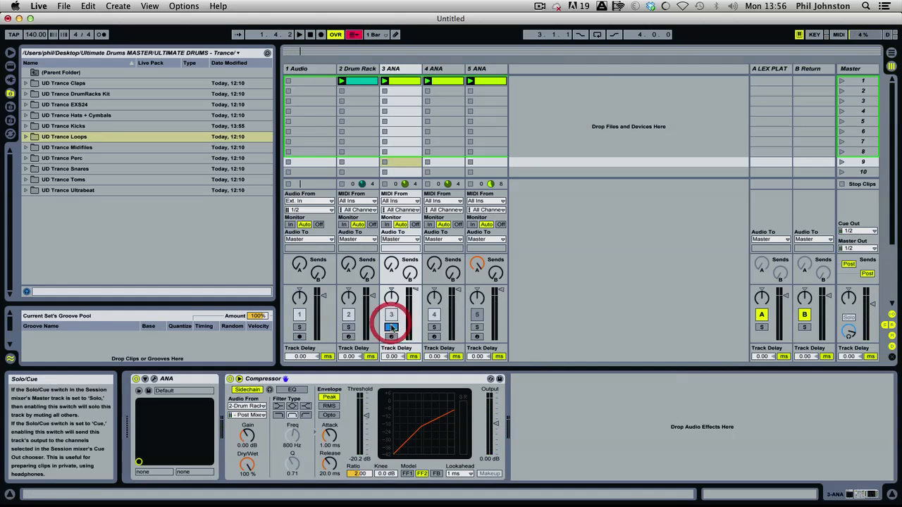
Hot-swap the Drum Rack's C1 kick sample for UD Trance Hard Kicks-32 and start playback.
left_click(362, 68)
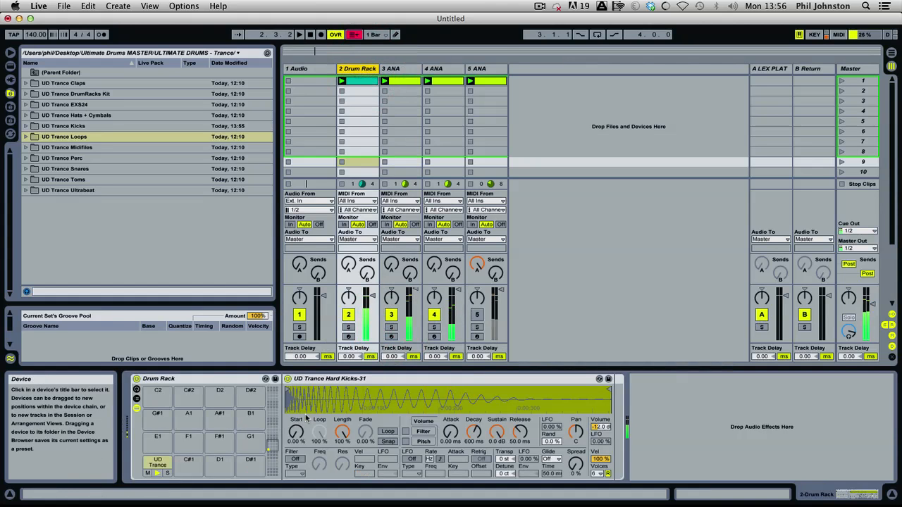
left_click(159, 464)
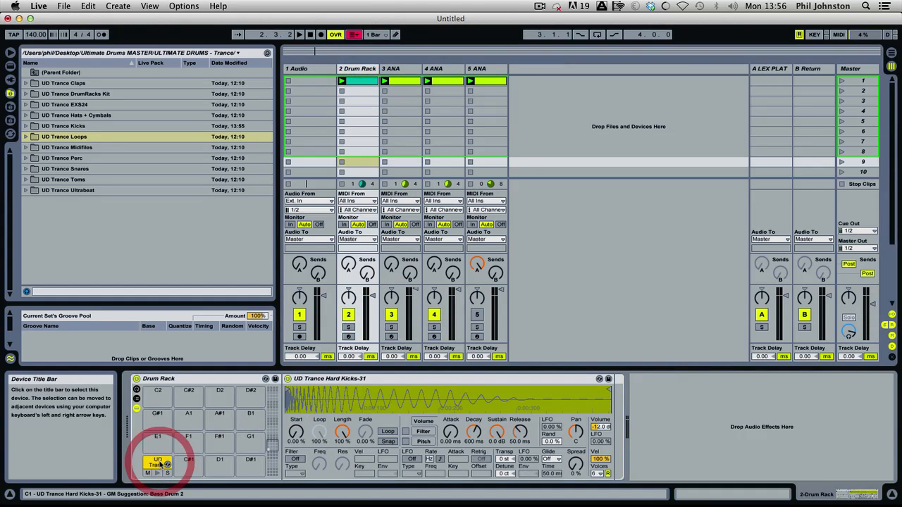
left_click(607, 411)
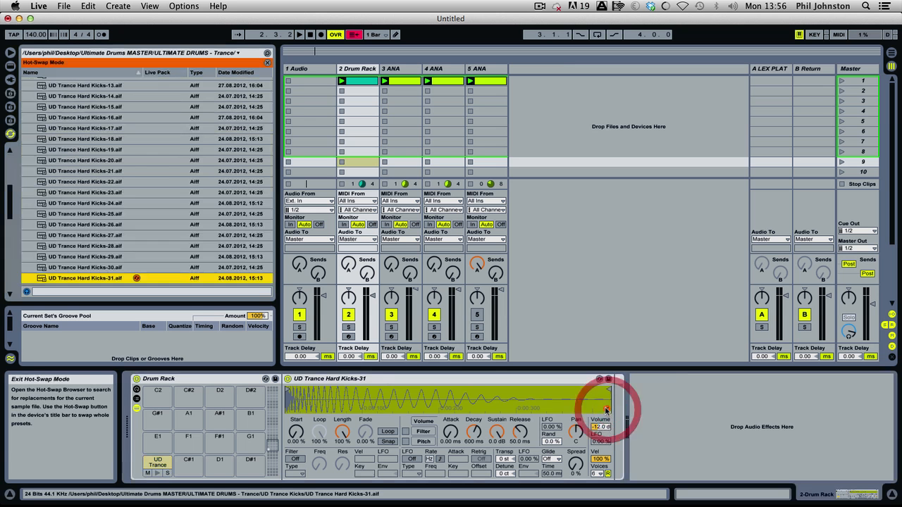
double_click(83, 186)
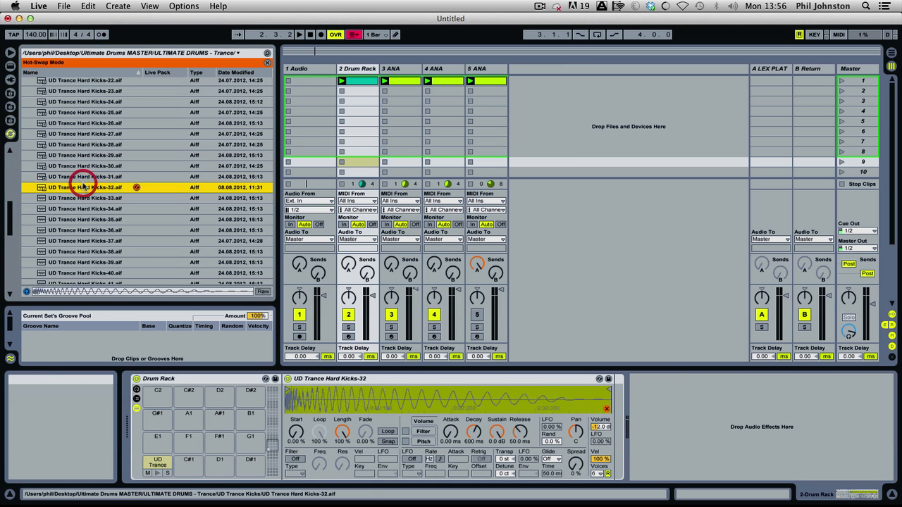
key("space")
During playback, audition UD Trance Hard Kicks-33 through UD Trance Hard Kicks-37 as the Drum Rack's kick.
left_click(83, 197)
double_click(83, 199)
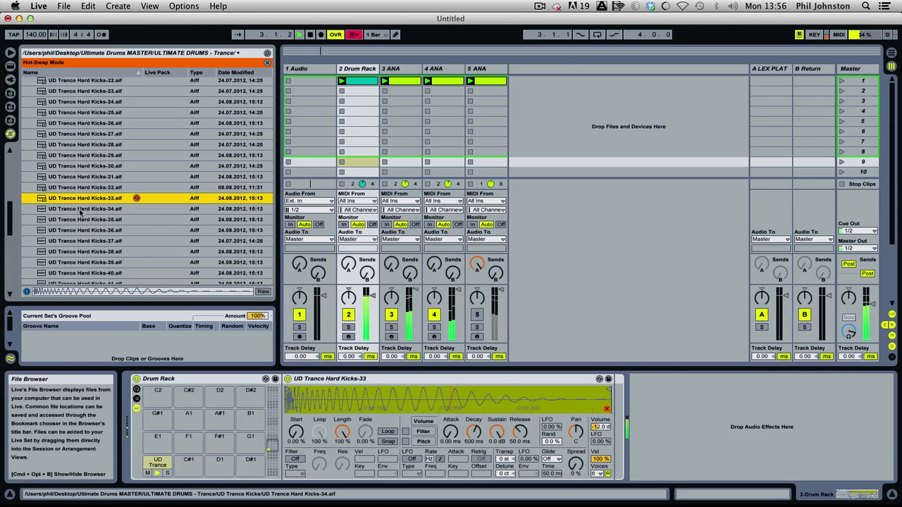
left_click(81, 210)
double_click(81, 209)
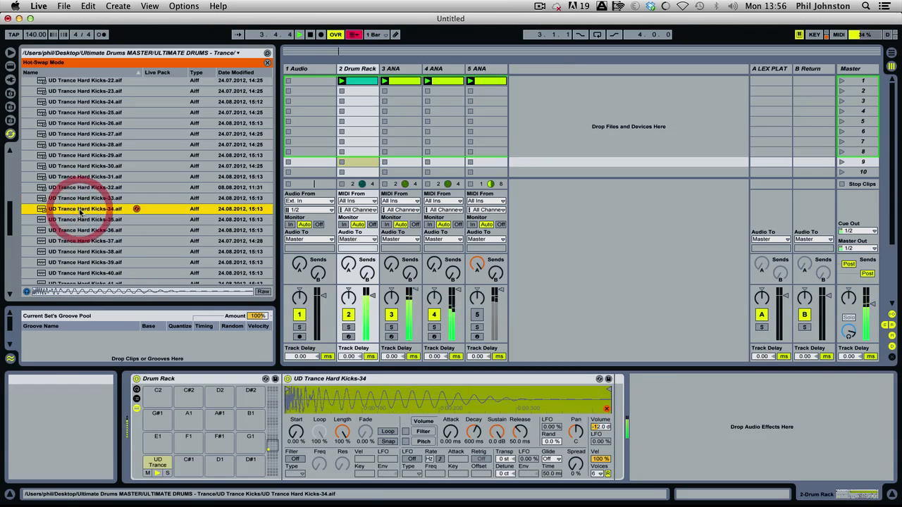
double_click(79, 219)
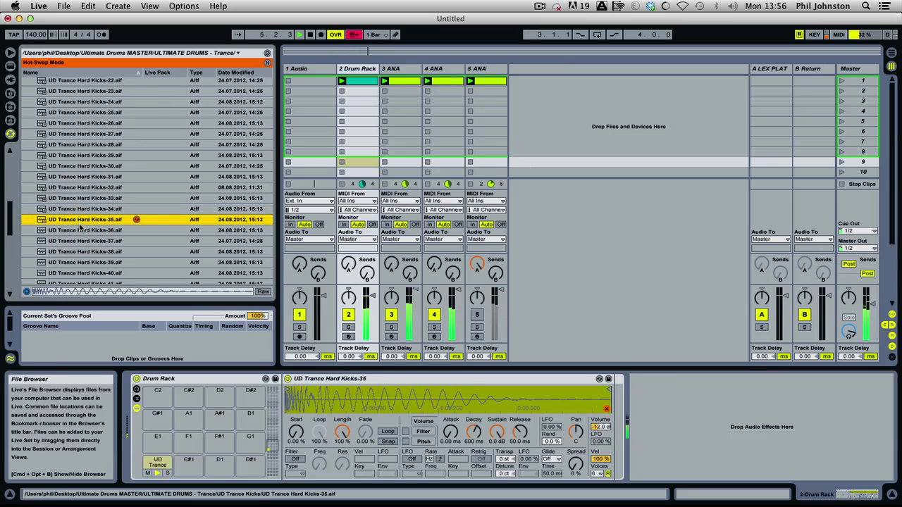
double_click(81, 230)
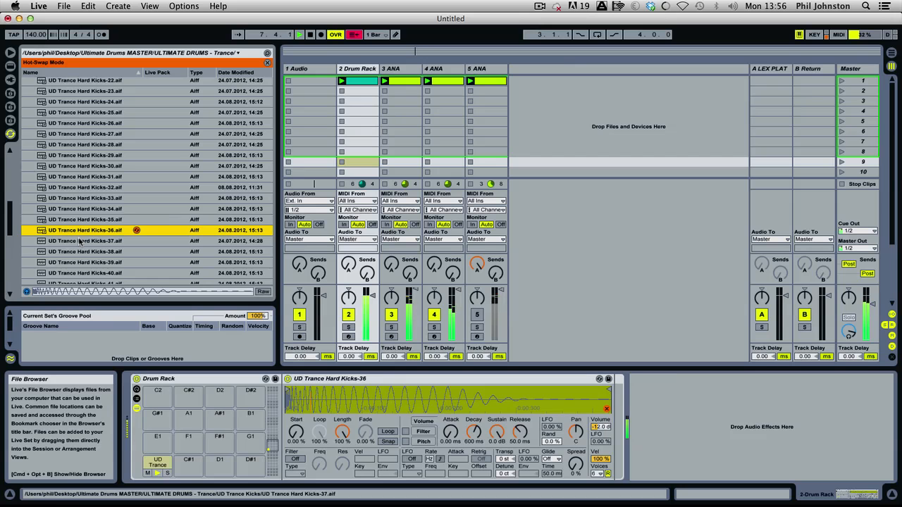
double_click(79, 241)
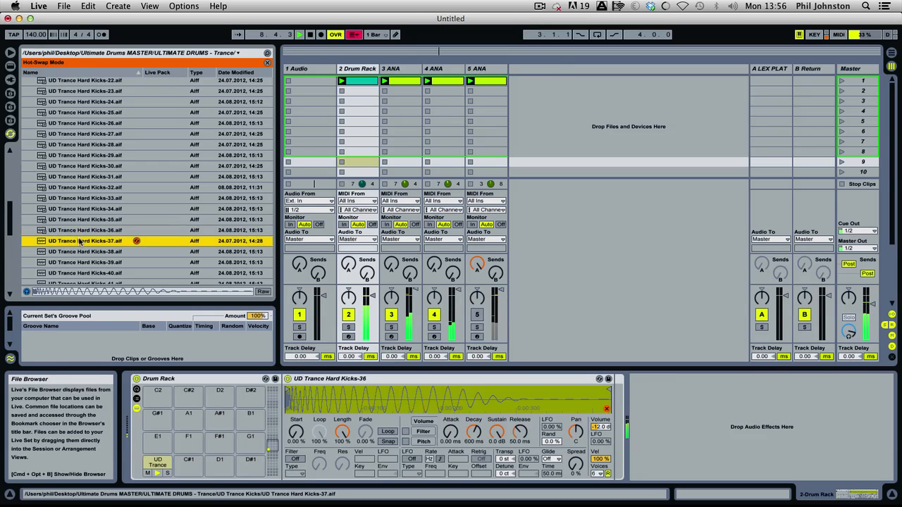
Audition UD Trance Hard Kicks-38 through UD Trance Hard Kicks-42 in the Drum Rack against the playing tracks.
scroll(80, 241, "down", 2)
double_click(87, 202)
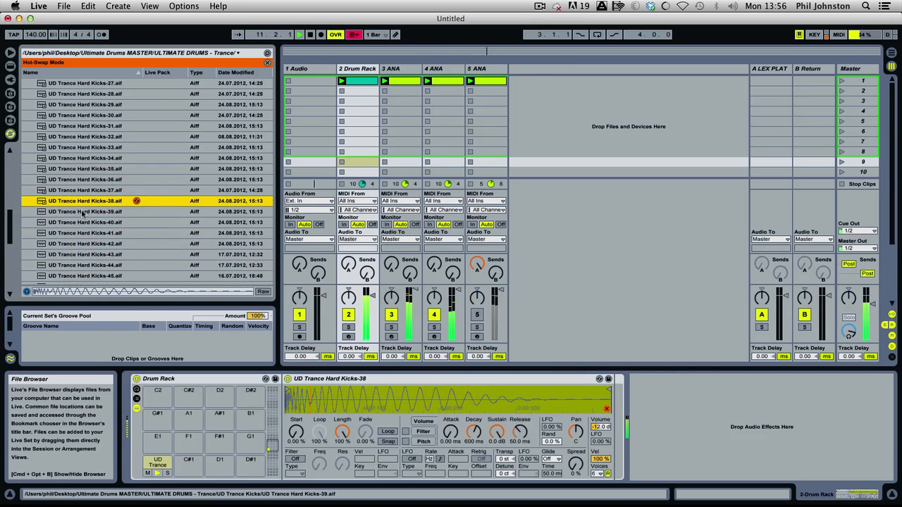
double_click(82, 211)
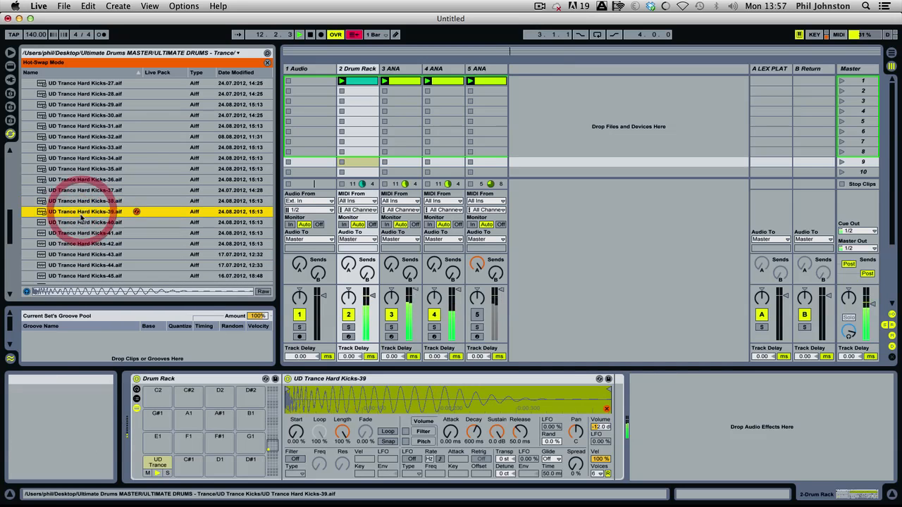
double_click(78, 222)
double_click(79, 232)
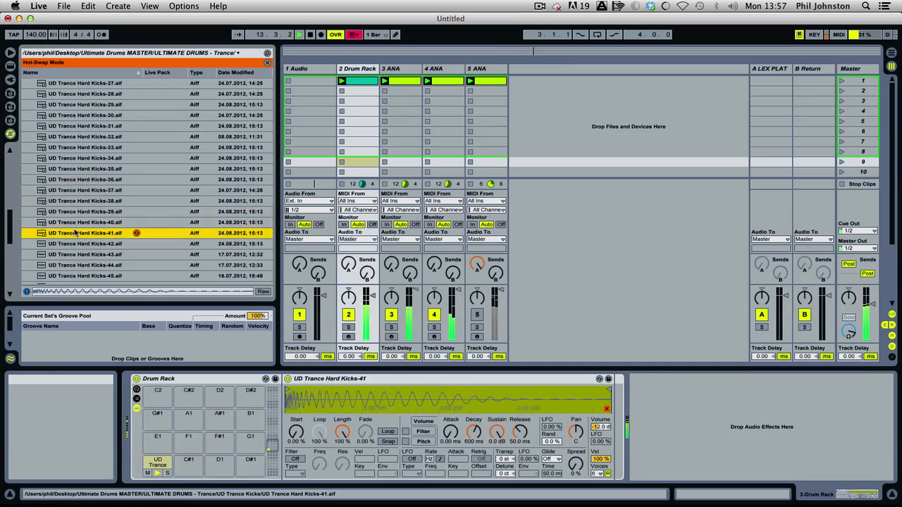
double_click(83, 244)
Swap the kick through UD Trance Hard Kicks-43 to UD Trance Hard Kicks-49 while the bass and lead play.
scroll(96, 237, "down", 3)
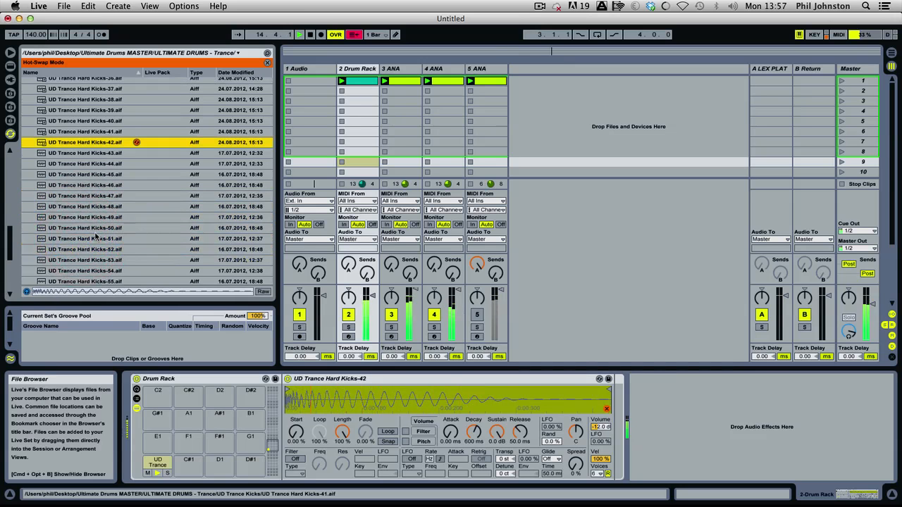
double_click(102, 152)
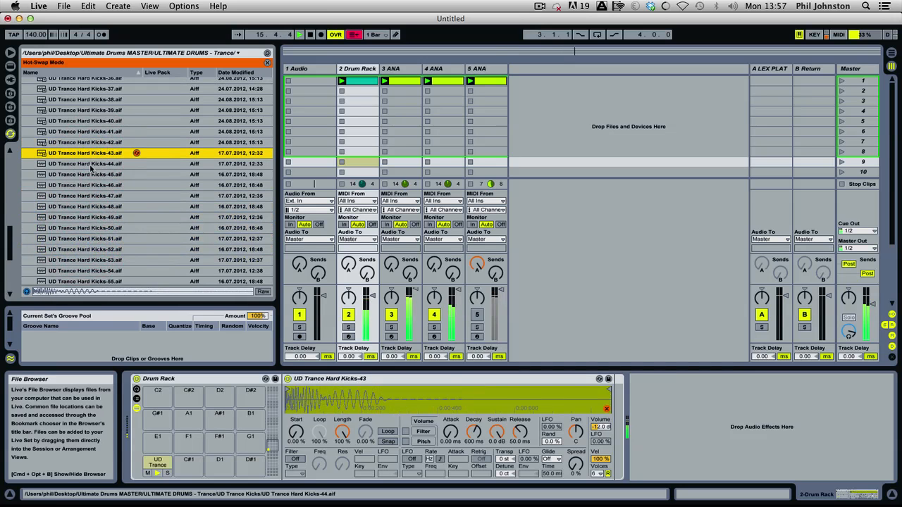
double_click(90, 164)
double_click(83, 174)
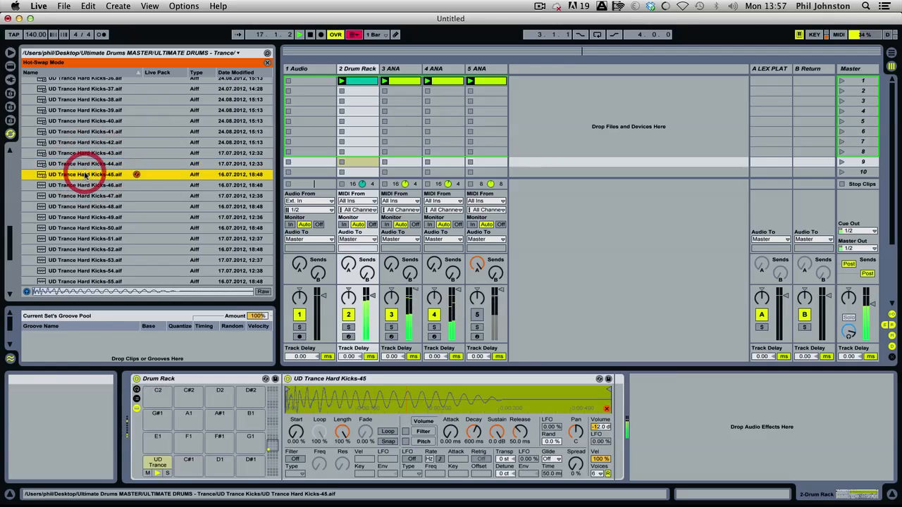
double_click(81, 186)
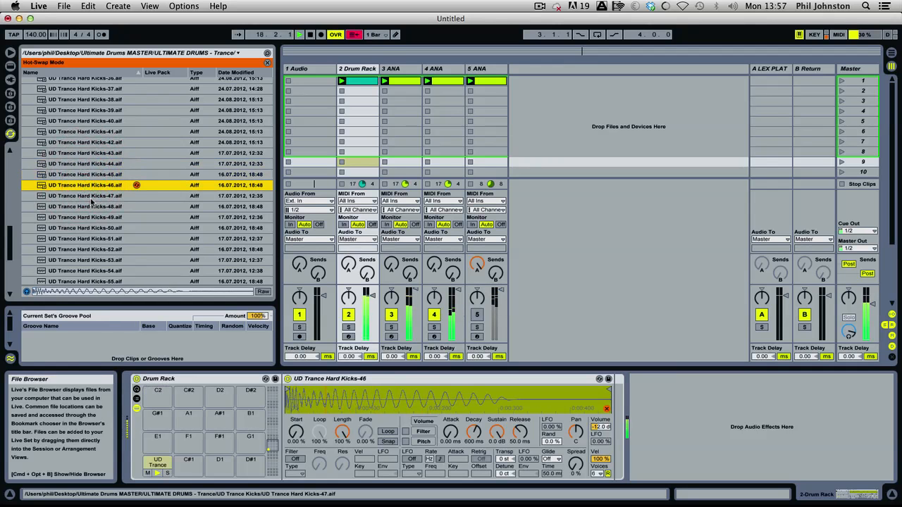
double_click(88, 195)
double_click(90, 206)
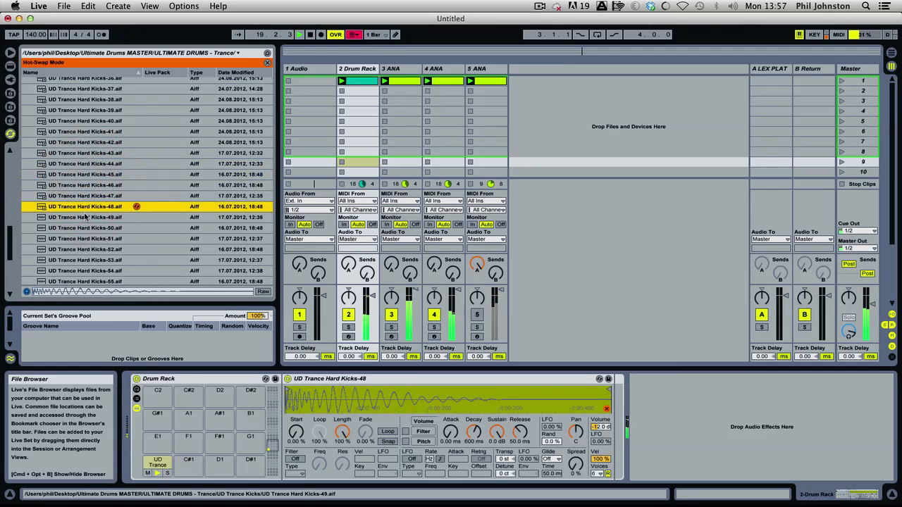
double_click(84, 218)
Audition the kick samples UD Trance Hard Kicks-50 through UD Trance Hard Kicks-54 in the Drum Rack.
scroll(12, 257, "down", 5)
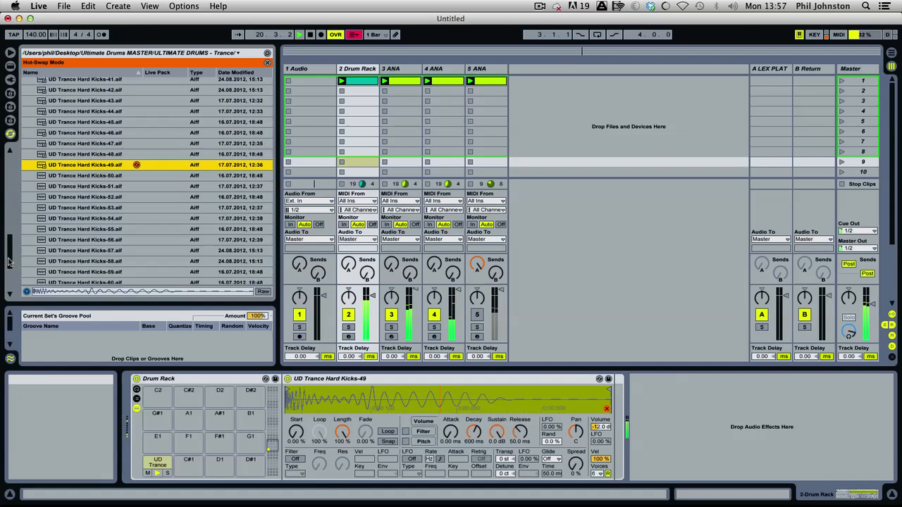
double_click(81, 174)
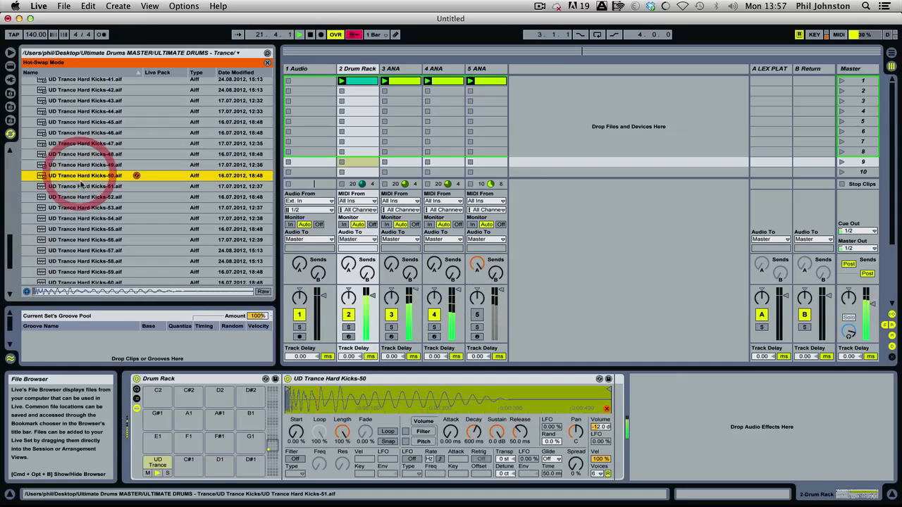
double_click(81, 187)
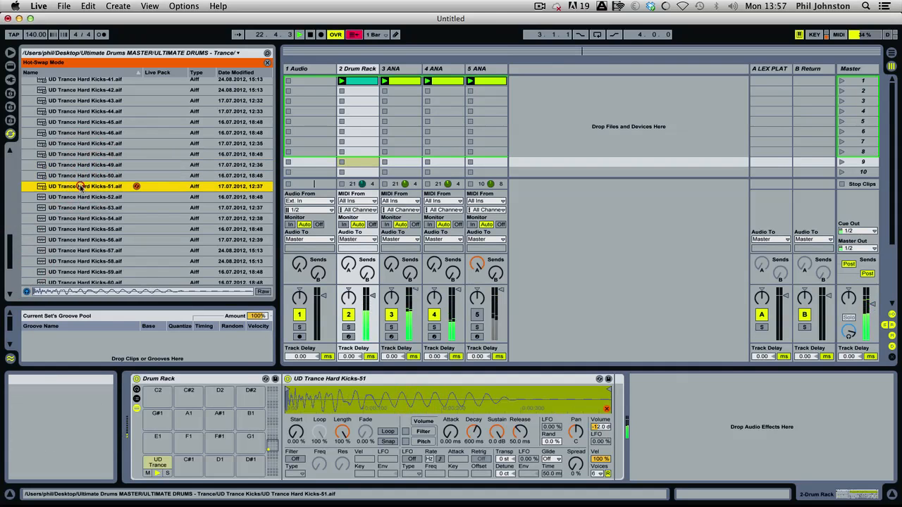
double_click(83, 196)
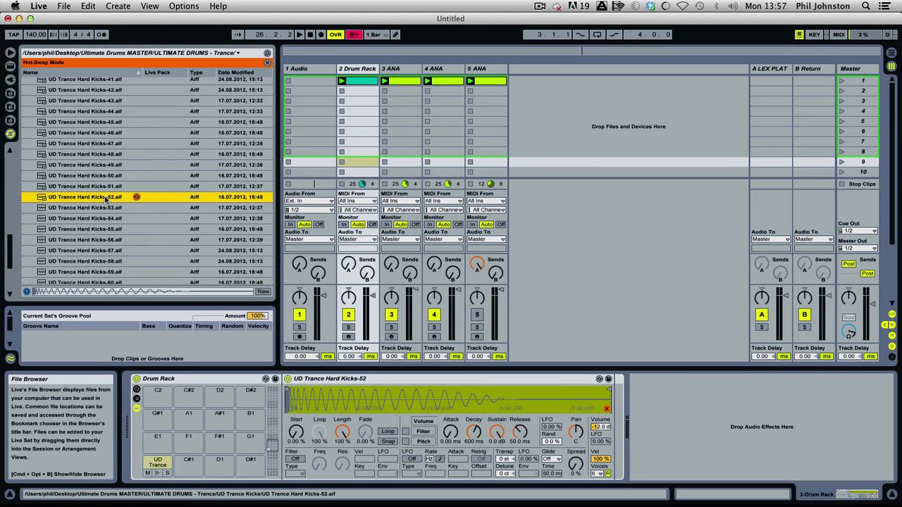
left_click(105, 199)
left_click(103, 206)
left_click(97, 219)
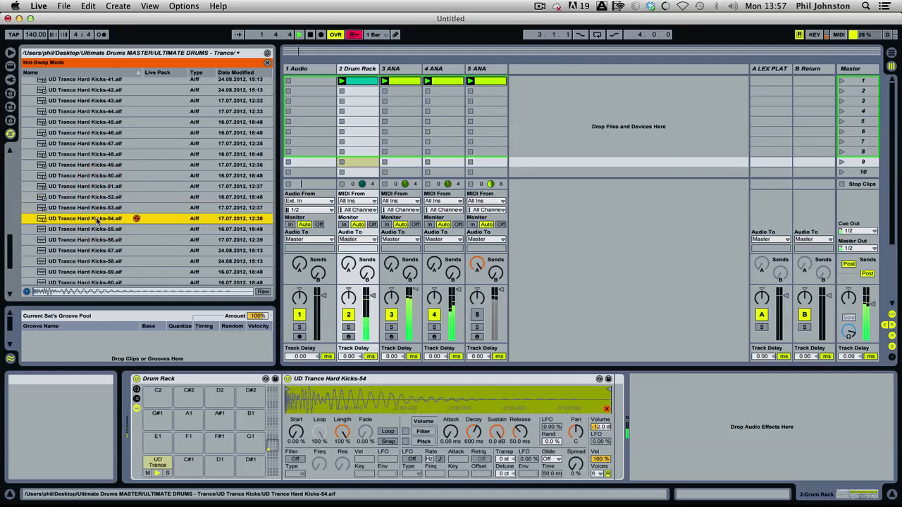
During playback, swap the Drum Rack's kick through UD Trance Hard Kicks-55 to UD Trance Hard Kicks-58.
scroll(97, 222, "down", 3)
left_click(107, 181)
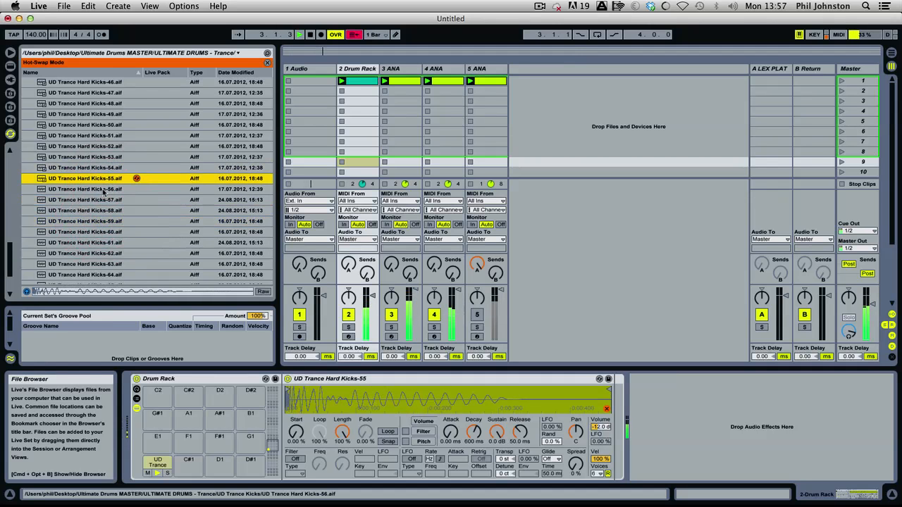
left_click(102, 189)
left_click(96, 201)
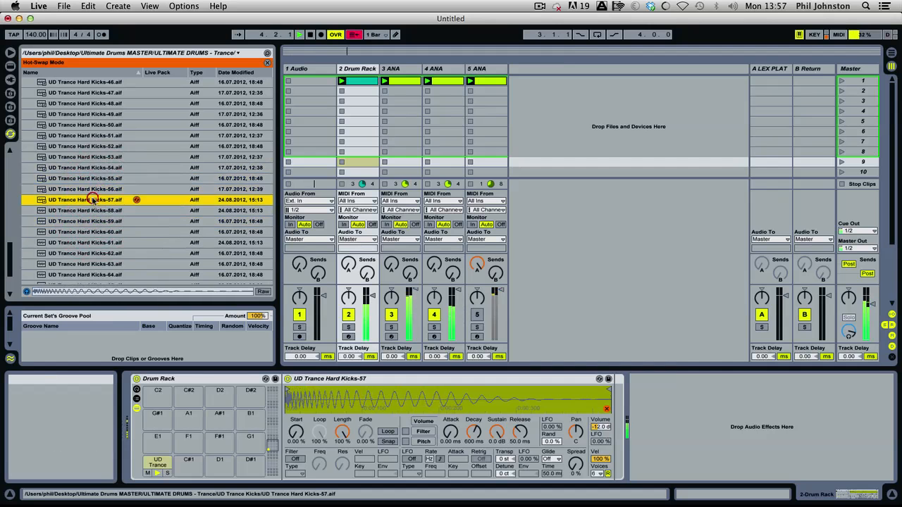
left_click(91, 211)
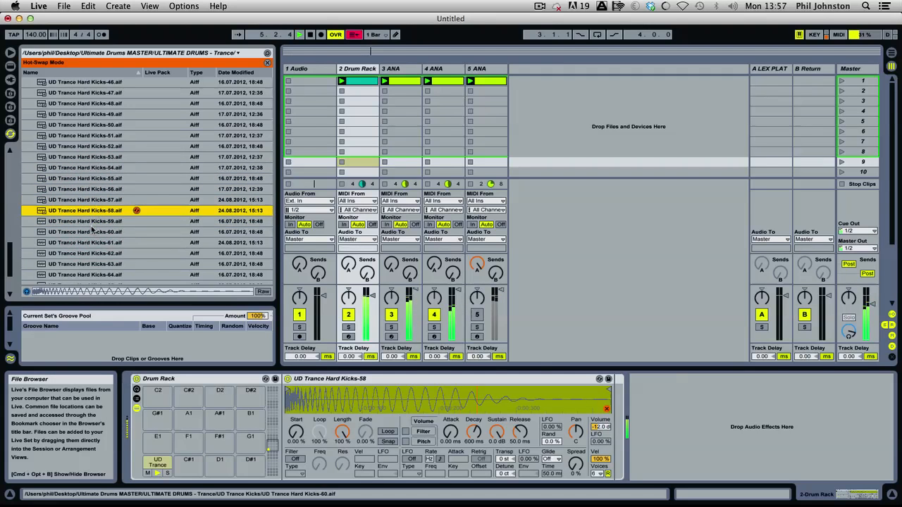
Audition the remaining kick samples, UD Trance Hard Kicks-59 through UD Trance Hard Kicks-66, in the Drum Rack during playback.
scroll(93, 233, "down", 4)
left_click(101, 140)
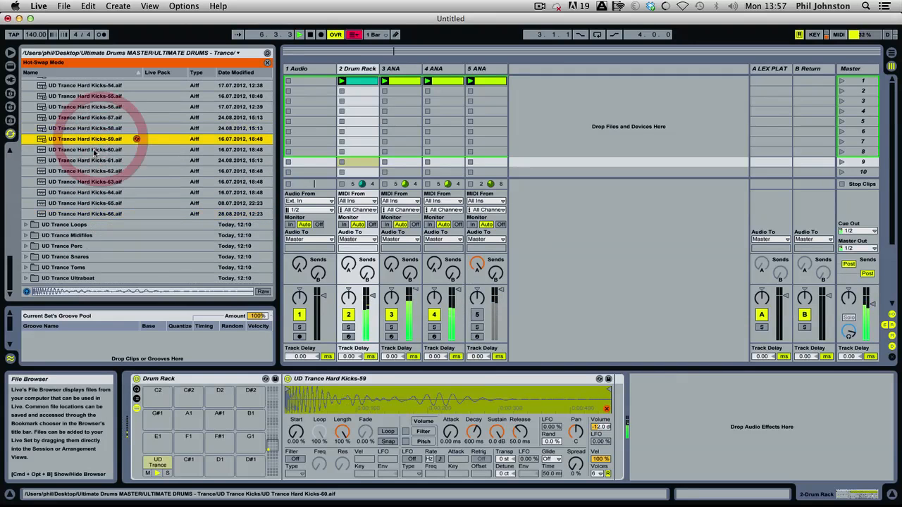
left_click(93, 151)
left_click(90, 161)
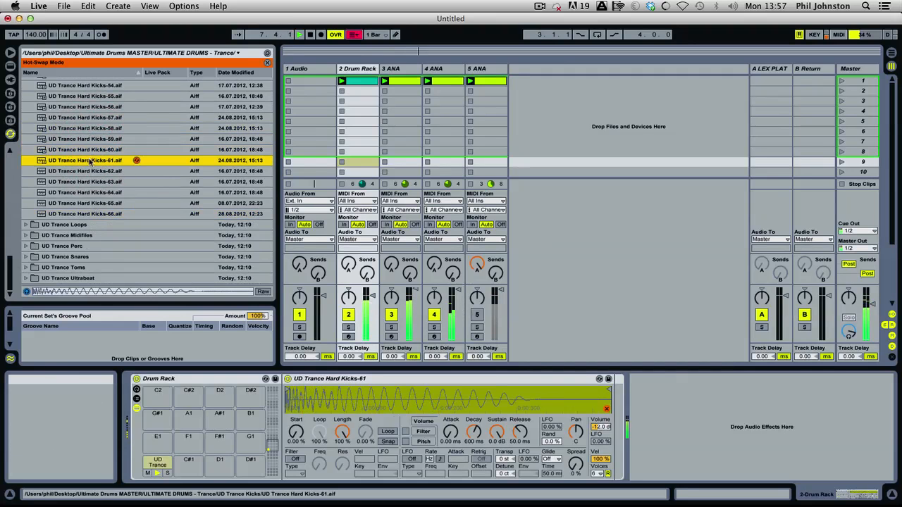
left_click(86, 171)
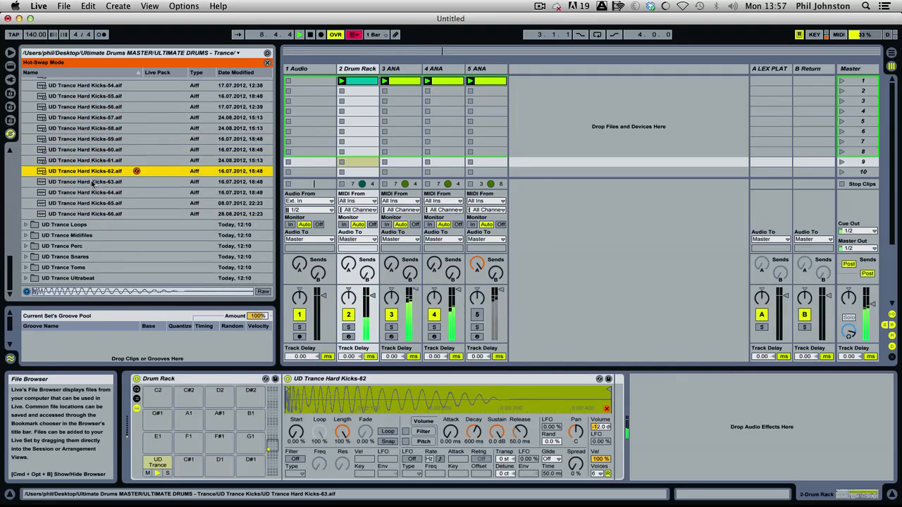
left_click(92, 181)
left_click(92, 193)
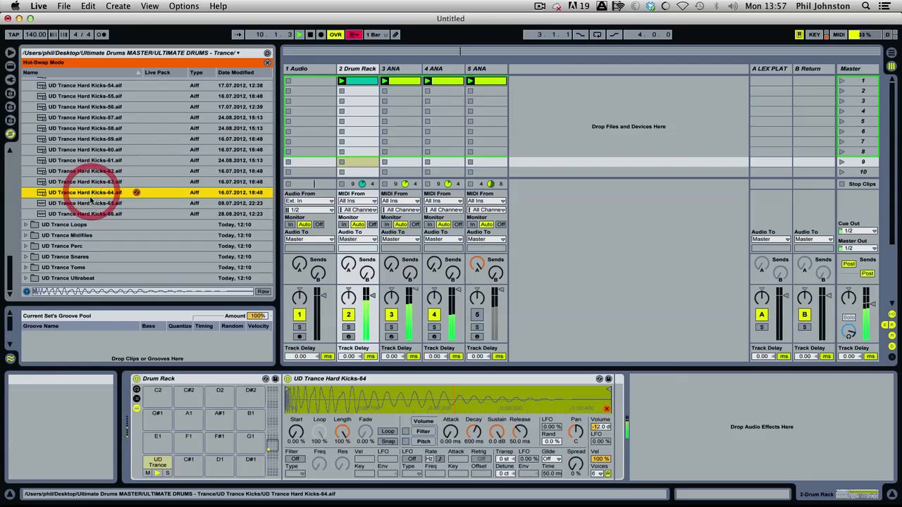
left_click(89, 203)
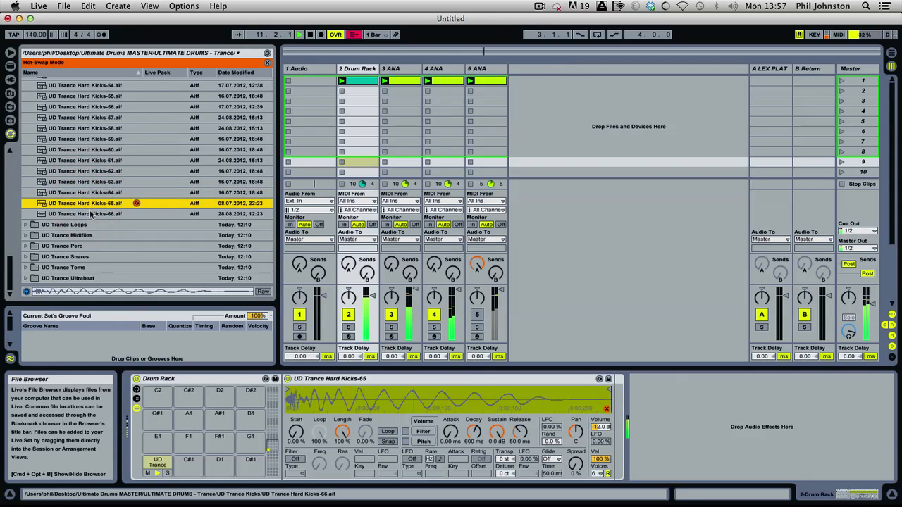
left_click(90, 213)
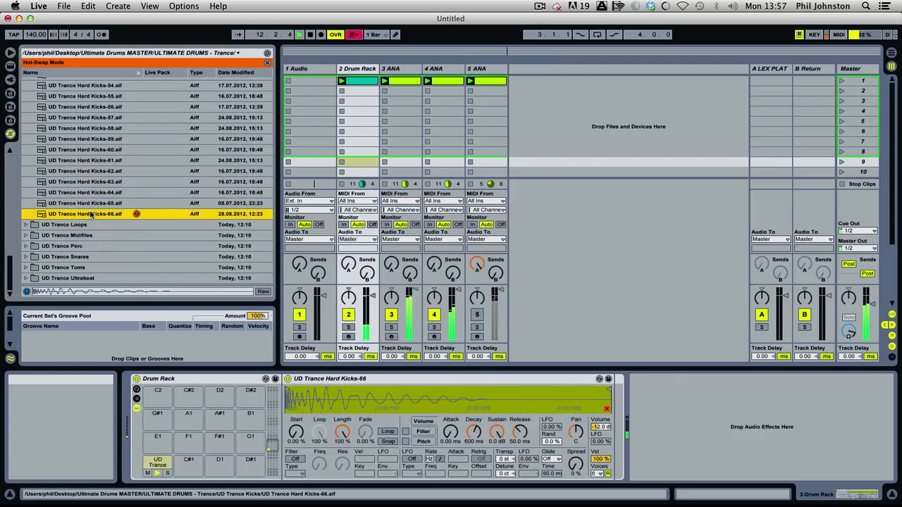
Return to the first kick samples and swap through UD Trance Hard Kicks-01 to 04, leaving UD Trance Hard Kicks-04 loaded.
scroll(90, 215, "up", 20)
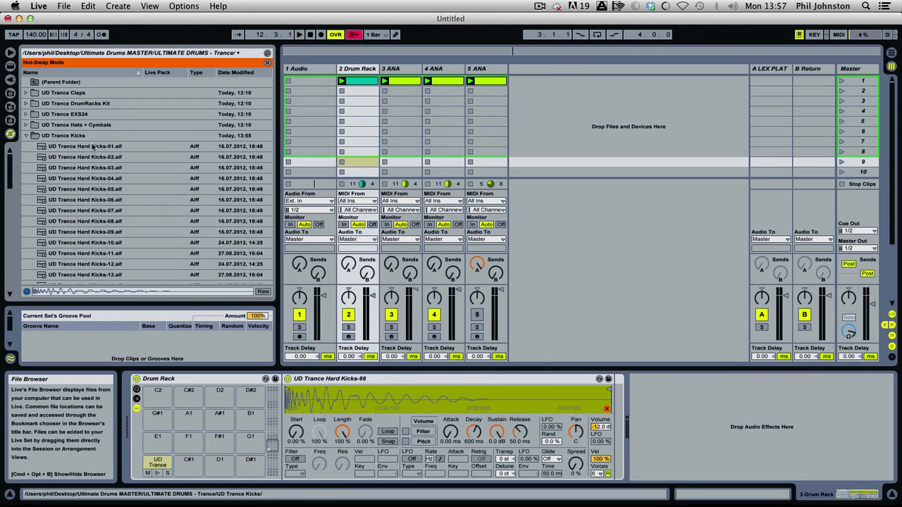
left_click(92, 147)
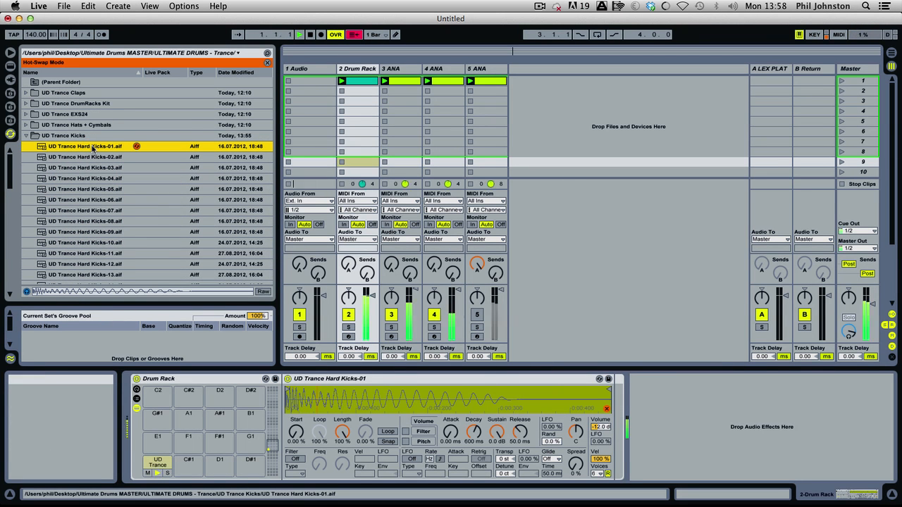
key("space")
left_click(93, 156)
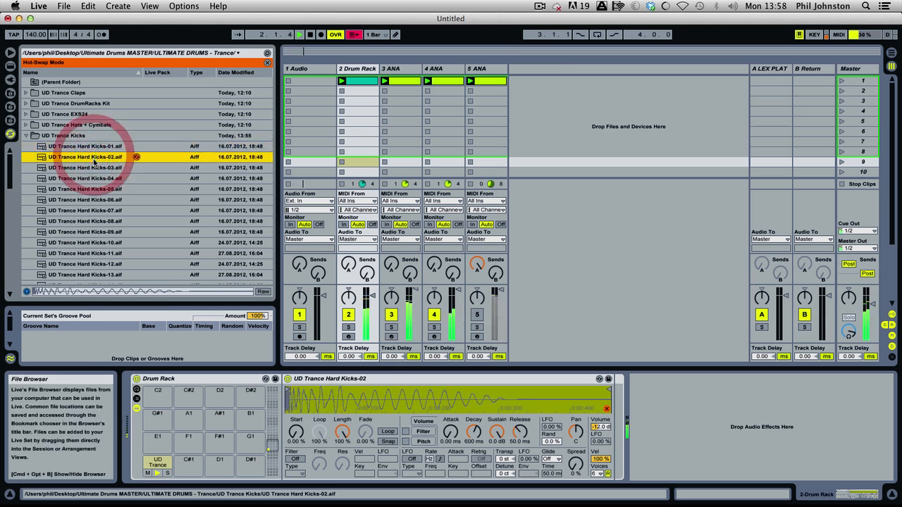
left_click(89, 167)
left_click(85, 178)
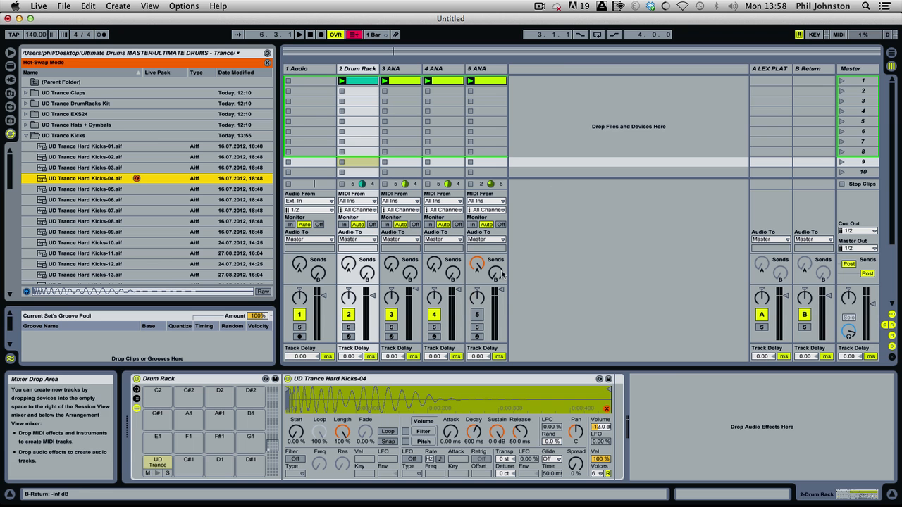
Try a volume envelope attack of 3.60 ms on the kick, comparing the Drum Rack track soloed and in the full mix.
left_click(348, 328)
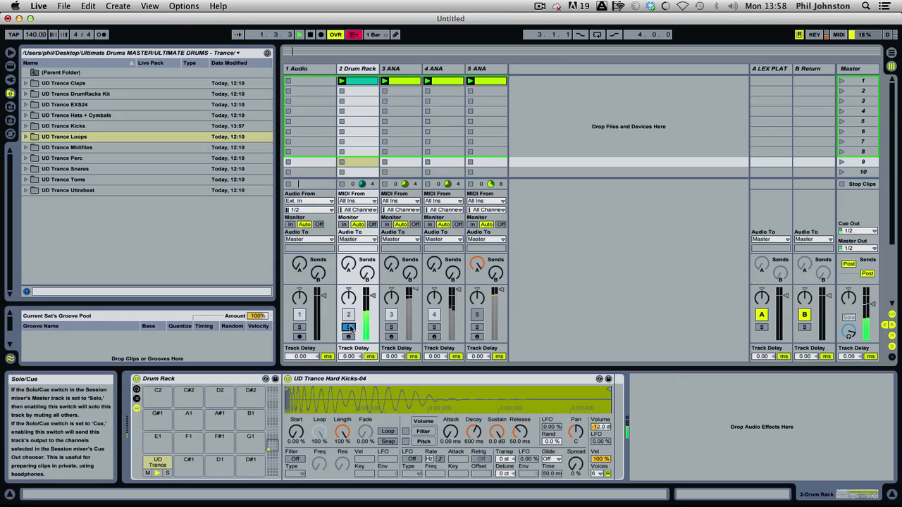
left_click(349, 328)
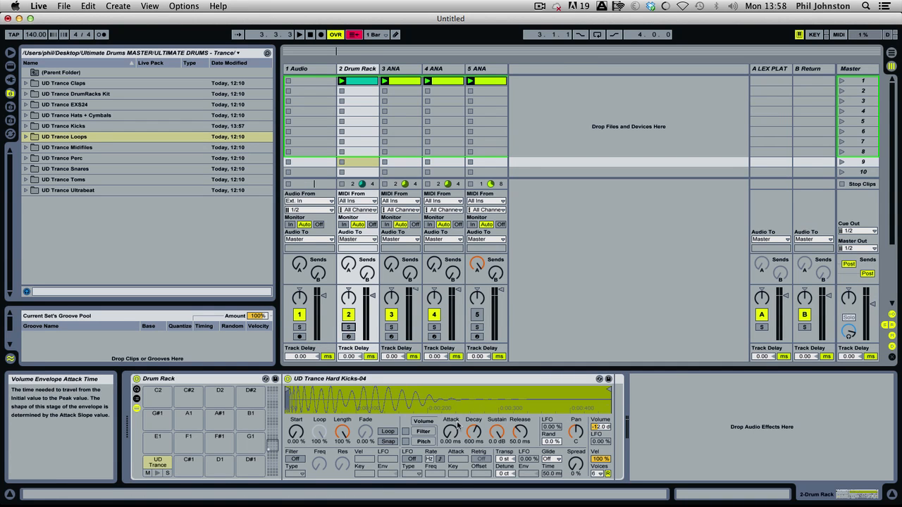
left_click(348, 328)
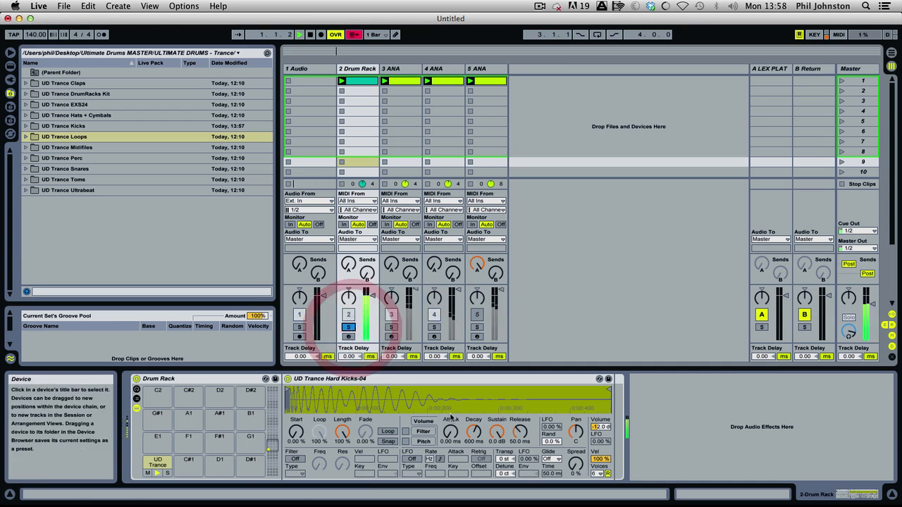
key("space")
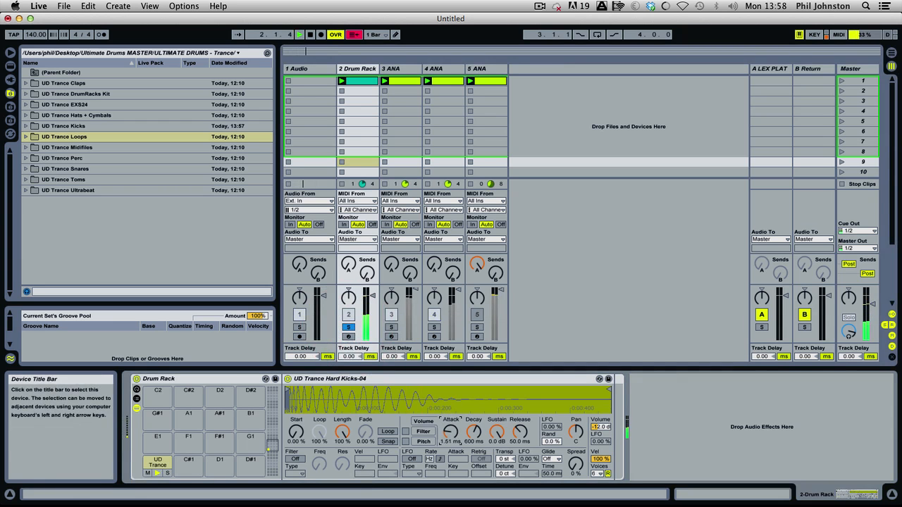
mouse_move(451, 432)
left_mouse_down()
mouse_move(451, 412)
mouse_move(451, 423)
left_mouse_up()
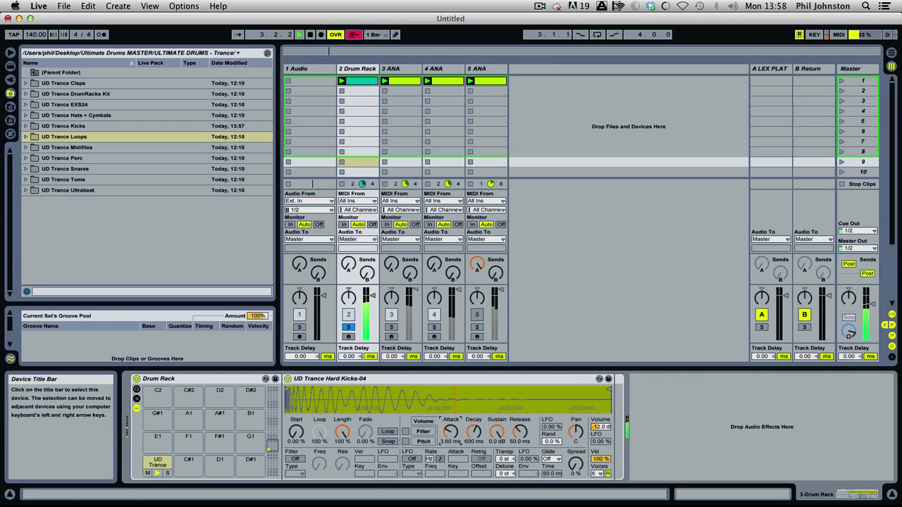
left_click(348, 327)
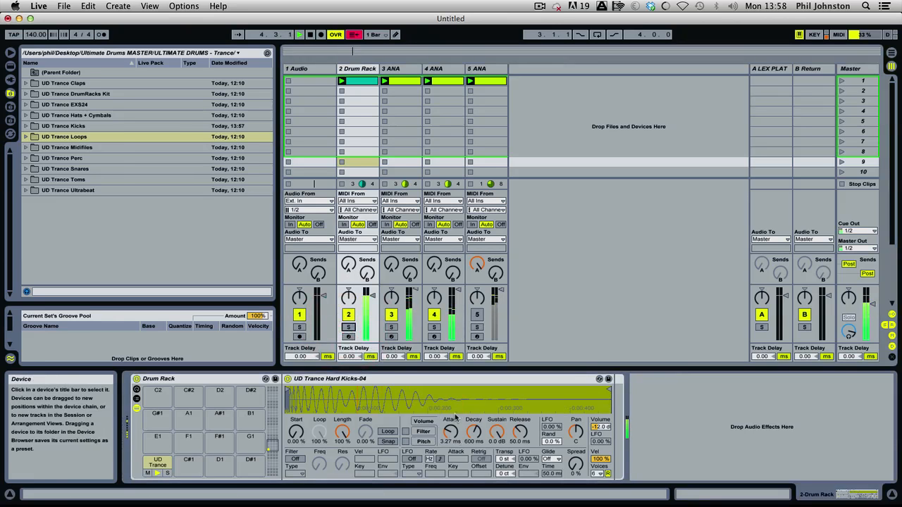
mouse_move(453, 437)
left_mouse_down()
mouse_move(450, 421)
mouse_move(454, 434)
left_mouse_up()
key("space")
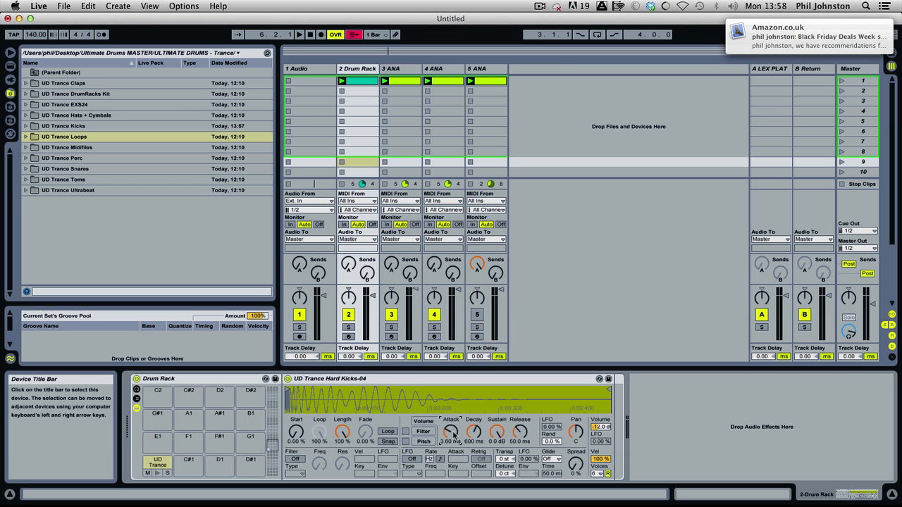
With the Drum Rack track soloed, set the kick's volume envelope release to 11.4 s and its decay to 60.0 s.
key("space")
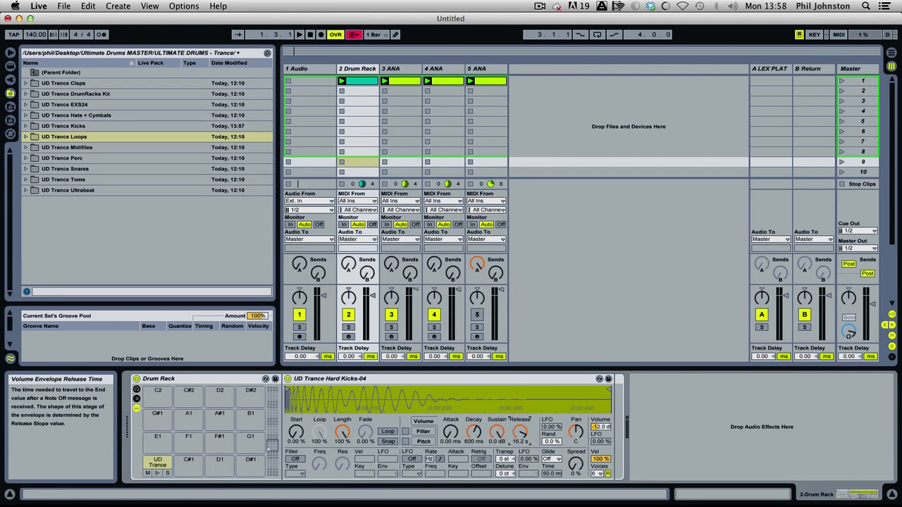
left_click(348, 327)
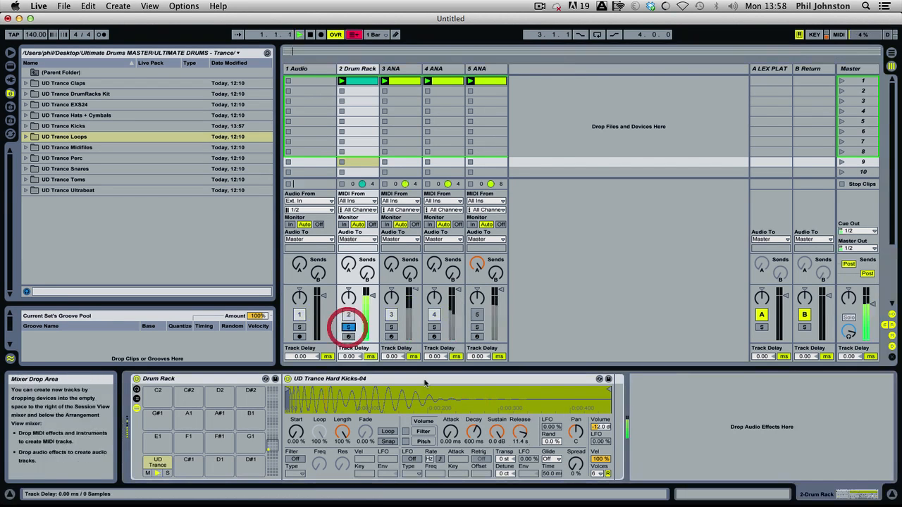
mouse_move(473, 433)
left_mouse_down()
mouse_move(474, 423)
mouse_move(473, 437)
left_mouse_up()
key("space")
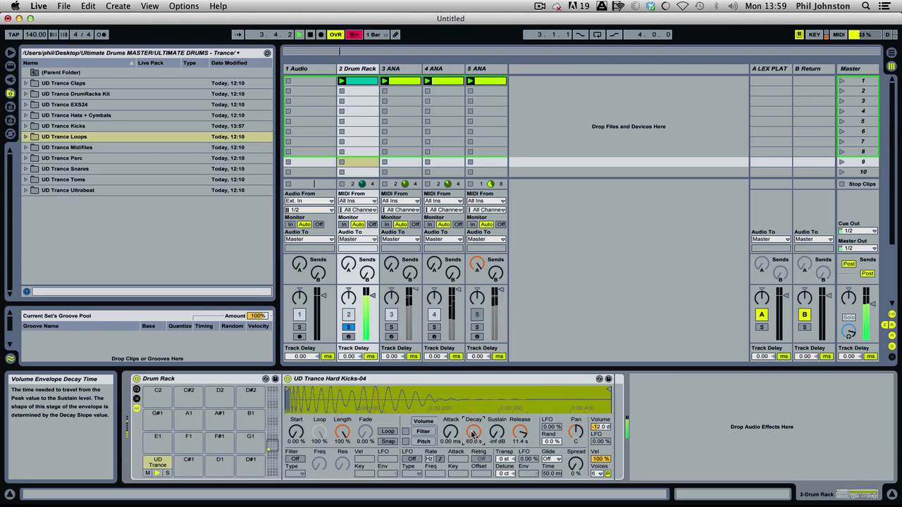
Try the kick transposed by +1 st, unsolo the Drum Rack track and set the transpose to -1 st.
left_click_drag(504, 458, 505, 462)
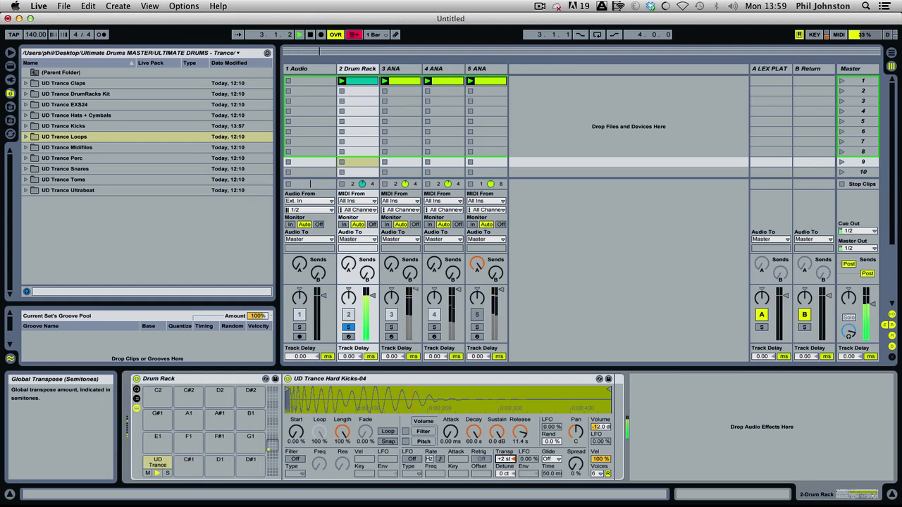
left_click(348, 327)
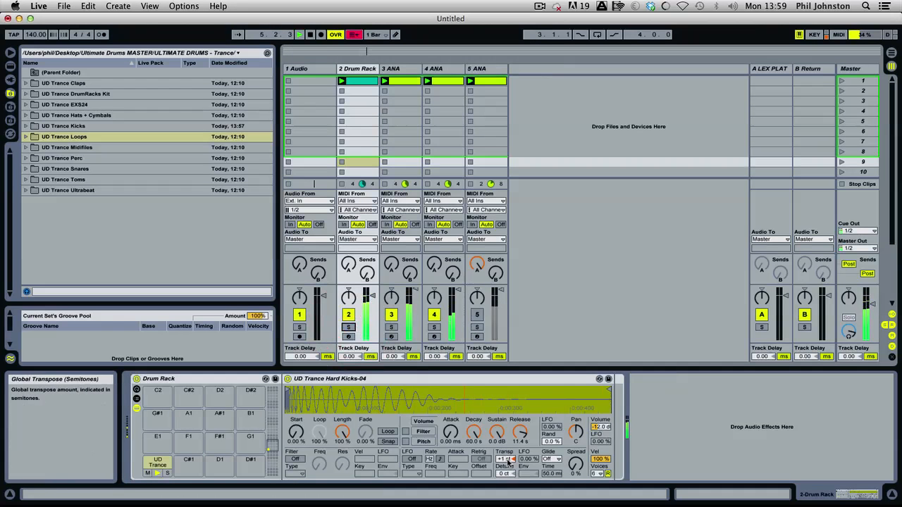
left_click_drag(506, 459, 506, 465)
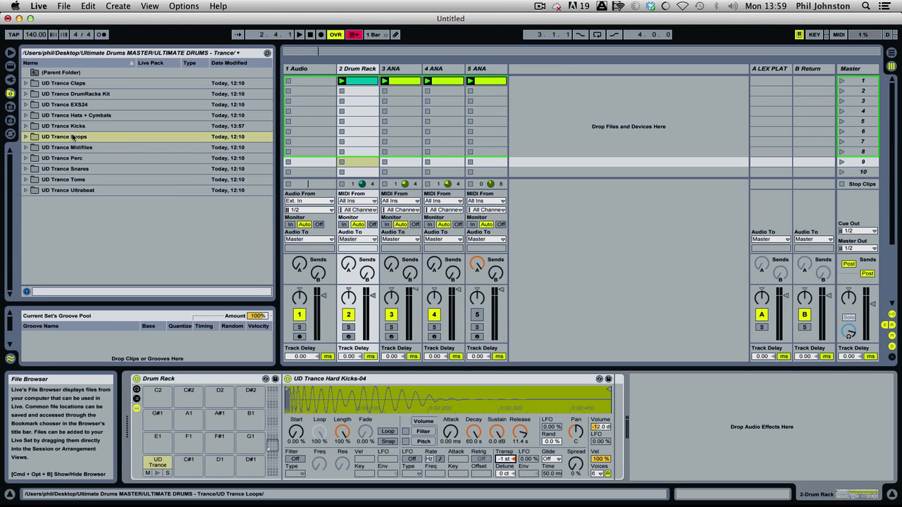
Expand the UD Trance Claps sample folder and enlarge the file browser to show more of its samples.
left_click(25, 169)
left_click(26, 169)
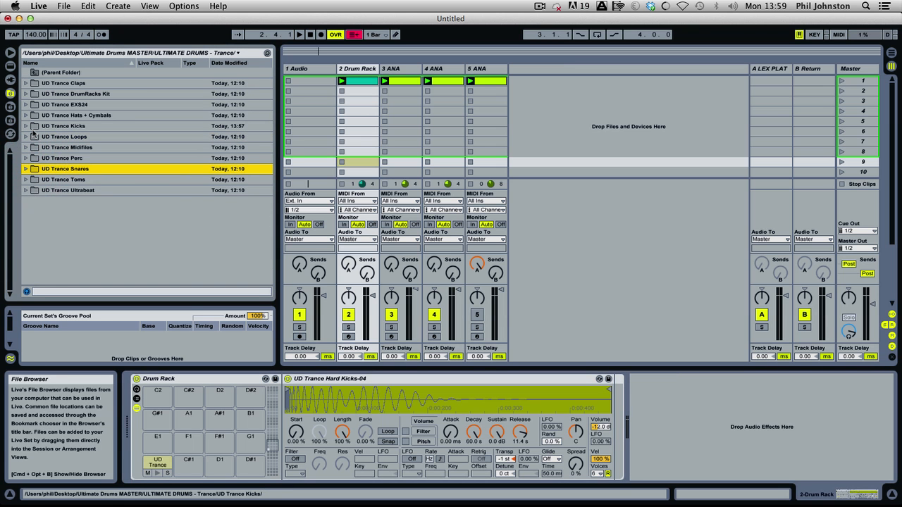
left_click(25, 83)
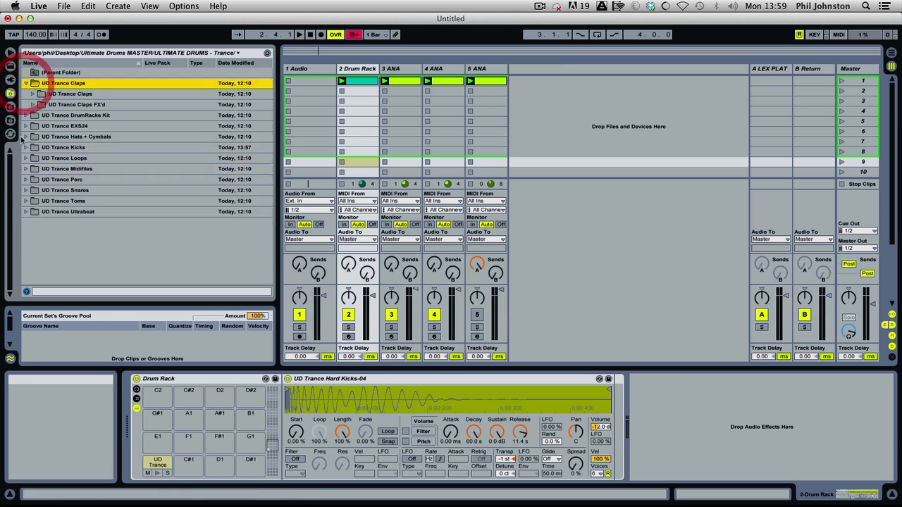
left_click(33, 104)
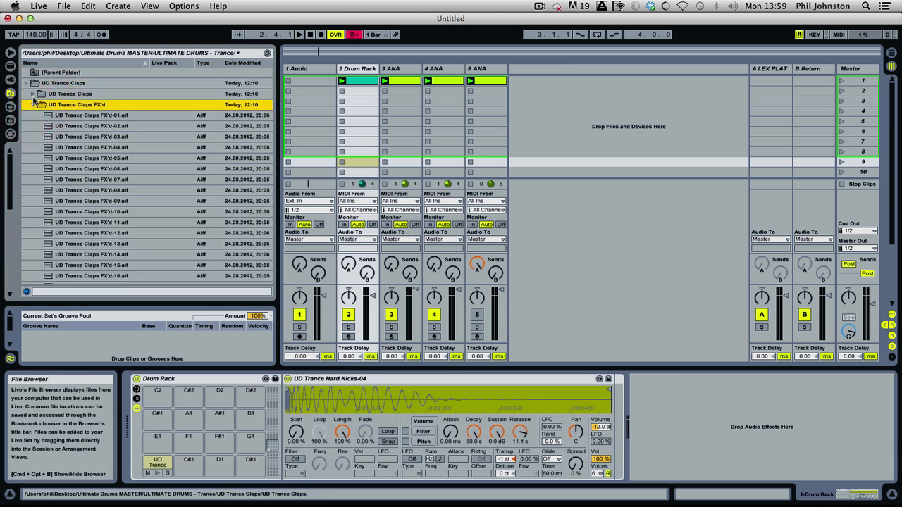
left_click(32, 93)
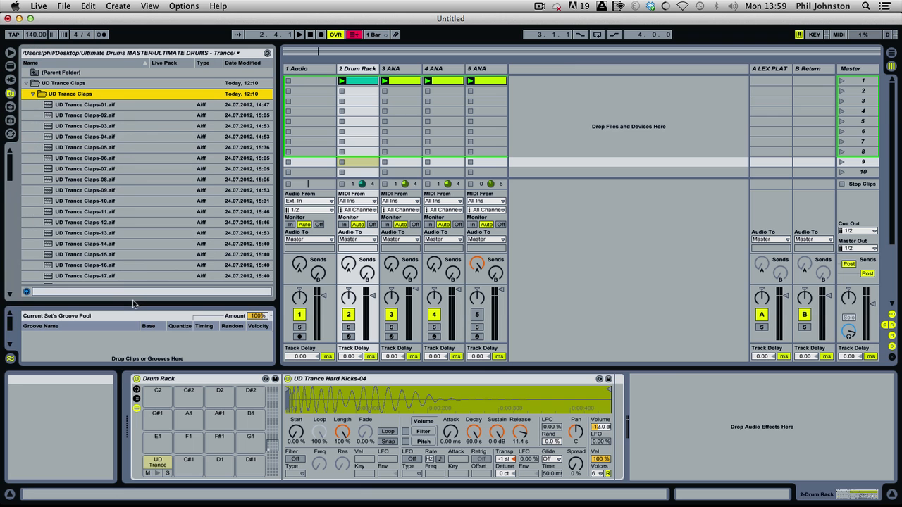
left_click_drag(133, 303, 129, 361)
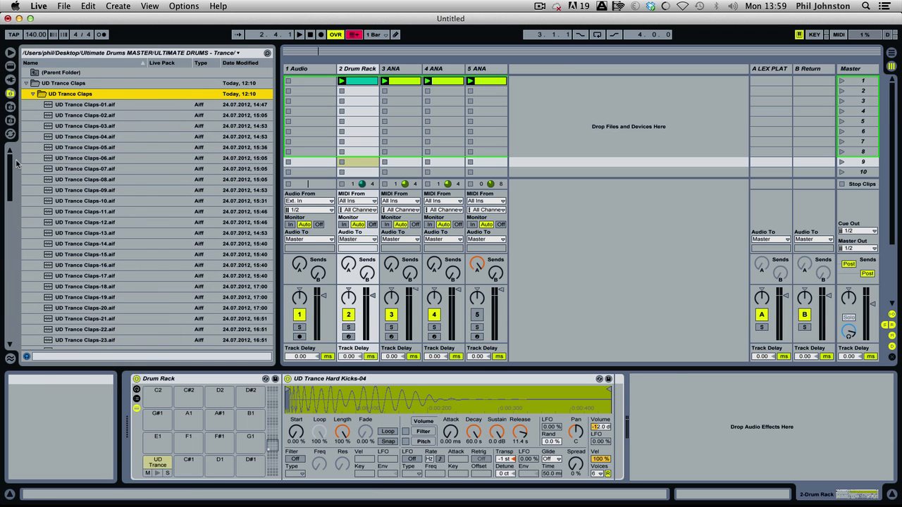
left_click_drag(10, 170, 33, 141)
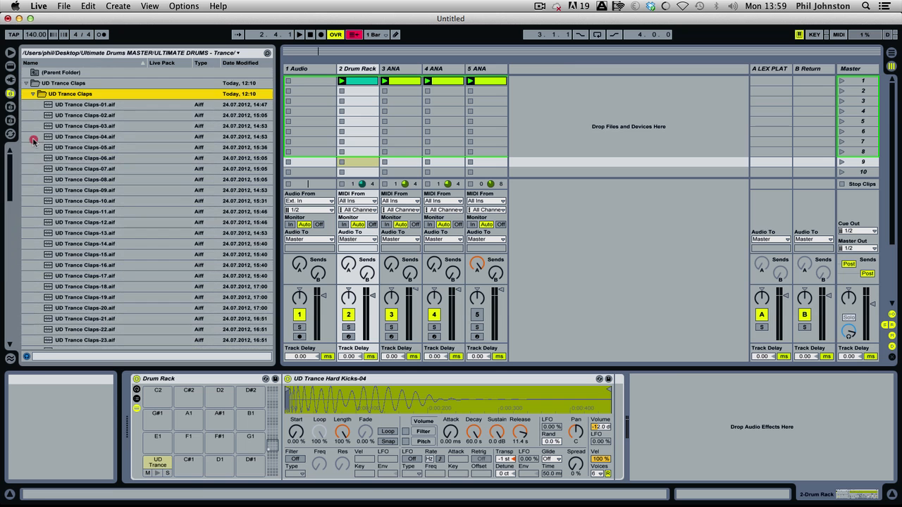
Preview the samples UD Trance Claps-01 through 05 and load UD Trance Claps-05 onto the Drum Rack's C#1 pad.
left_click(76, 104)
key("Down")
key("Down")
key("Down")
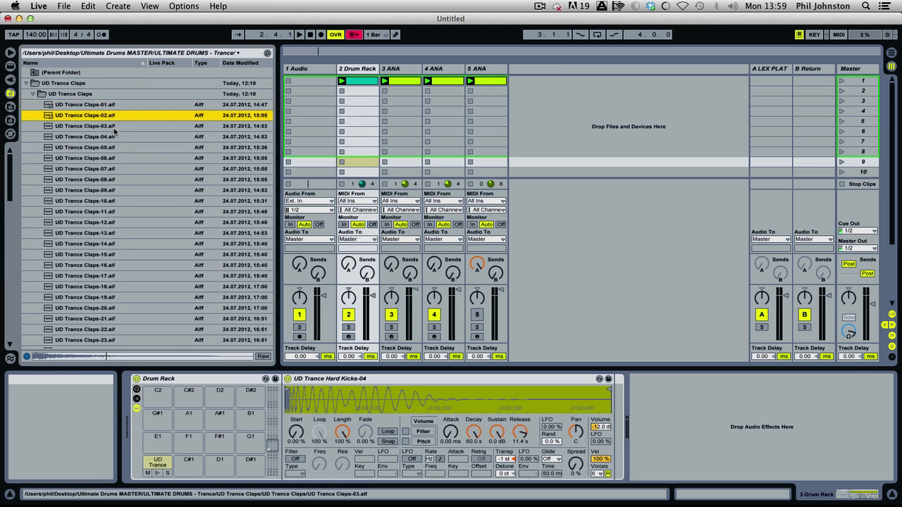
left_click(131, 148)
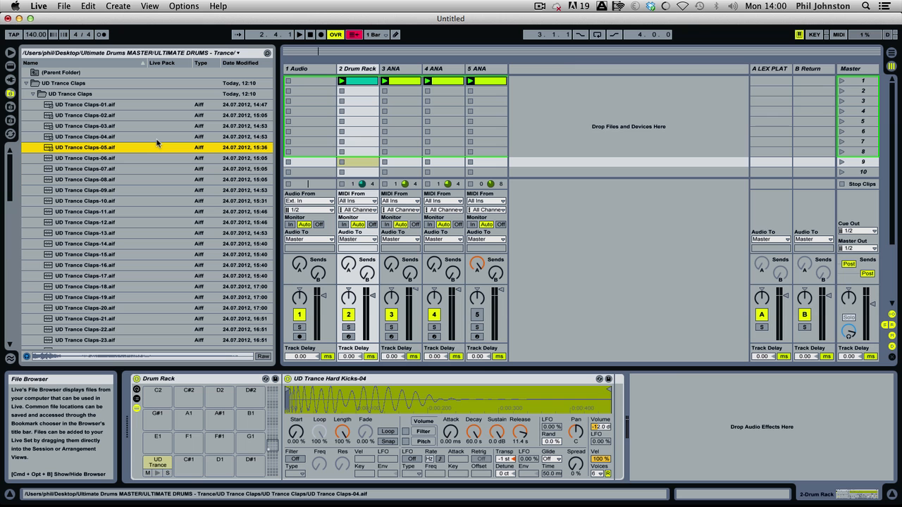
left_click_drag(107, 148, 187, 465)
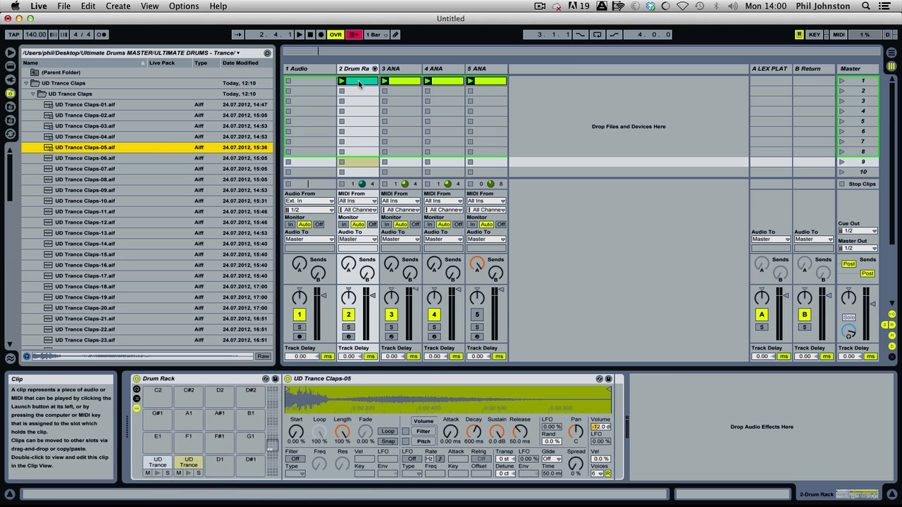
Add a 1/16 UD Trance Claps-05 note at beat 1.2 of the Drum Rack clip and play the track soloed.
left_click(358, 81)
left_click(477, 366)
double_click(477, 365)
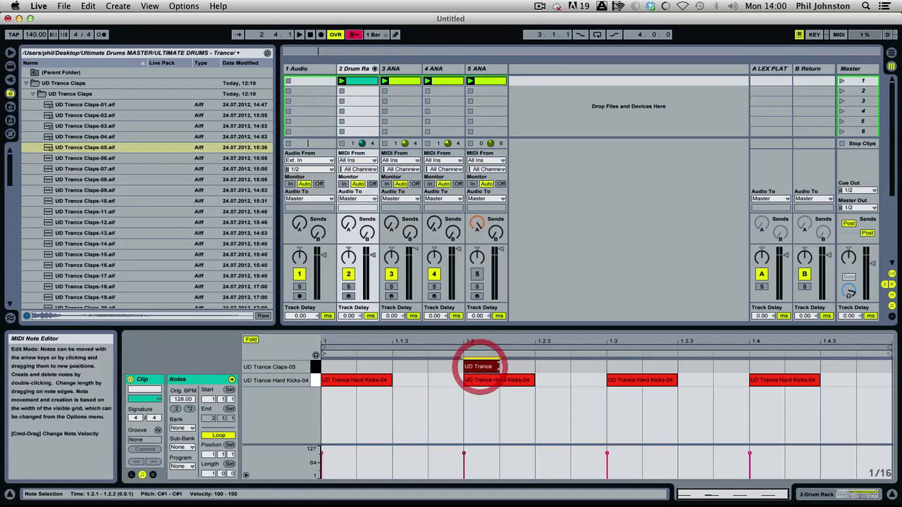
left_click(348, 286)
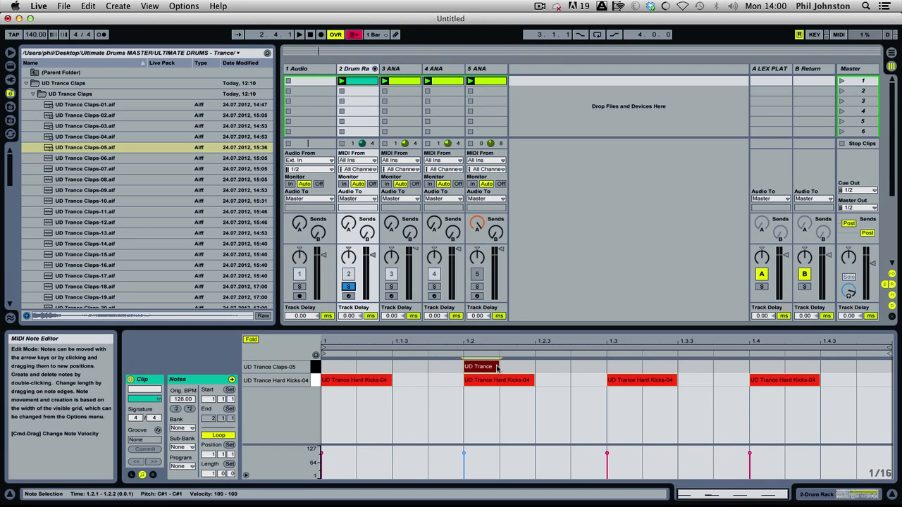
key("space")
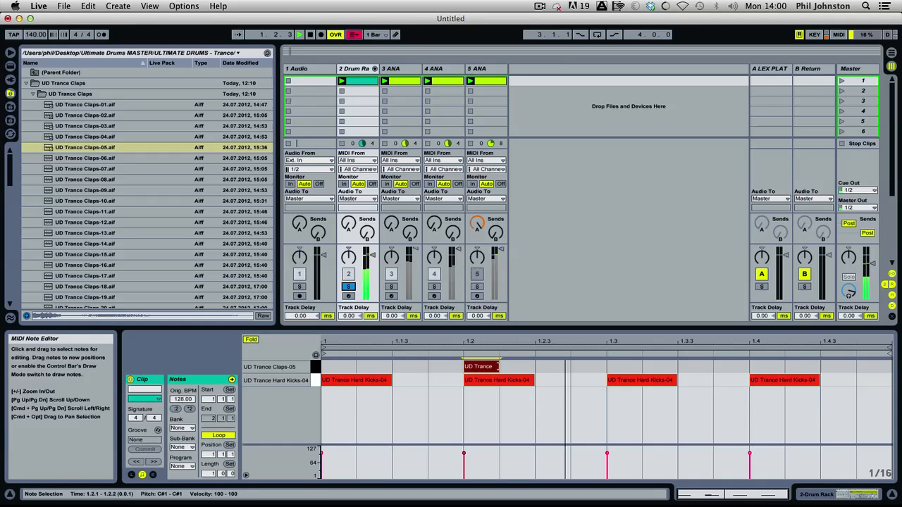
Lengthen the clap note at beat 1.2 to end at beat 1.3 and add a one-beat clap note at beat 1.4.
left_click_drag(498, 366, 642, 368)
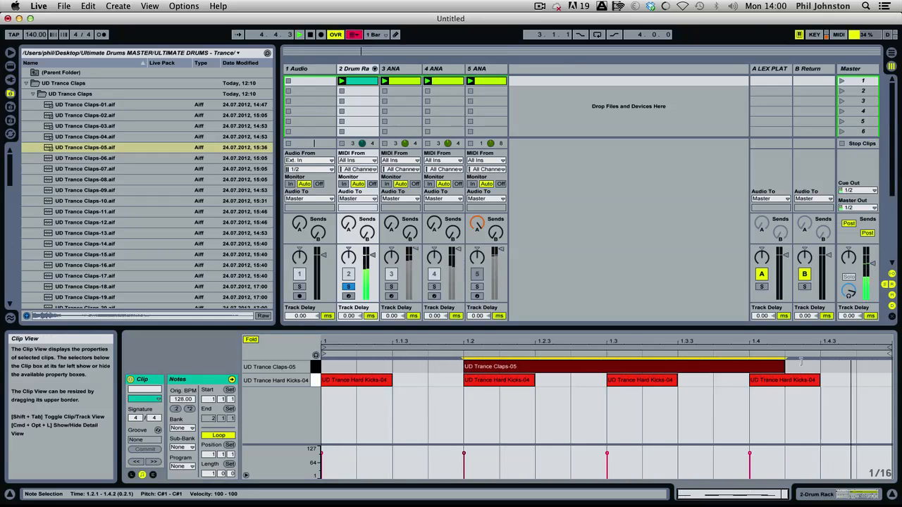
left_click_drag(633, 370, 607, 369)
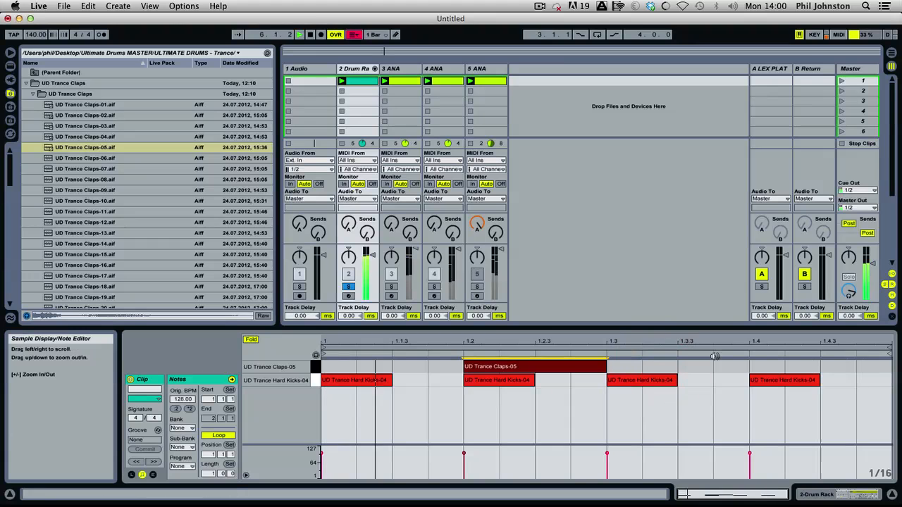
double_click(761, 367)
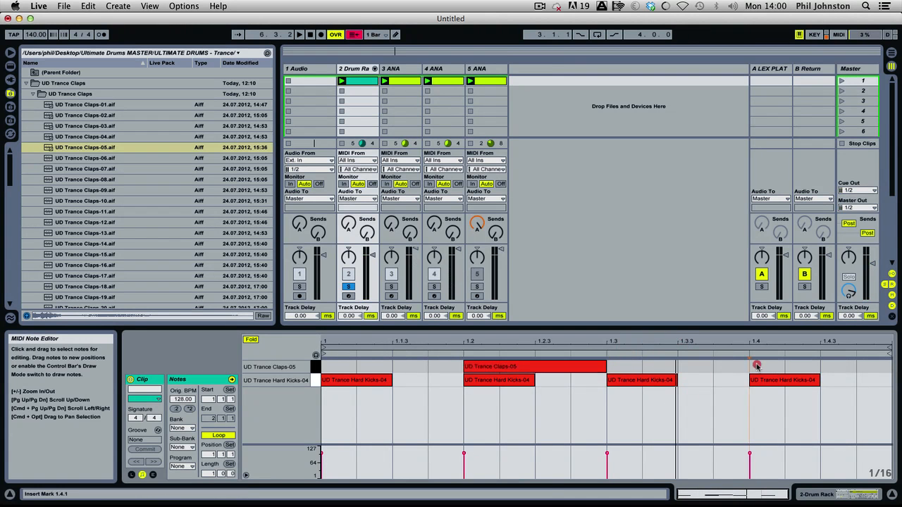
left_click_drag(786, 365, 890, 368)
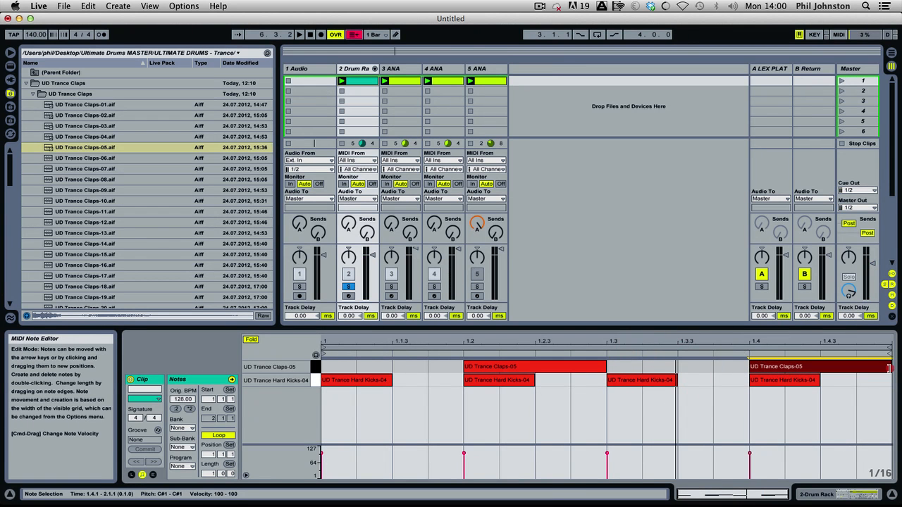
key("space")
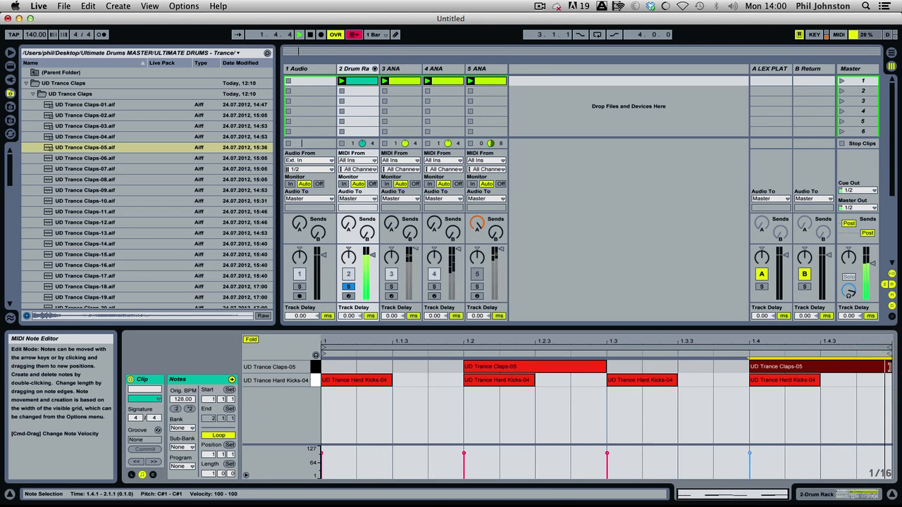
Unsolo the Drum Rack track and play the pattern together with the other tracks.
key("space")
left_click(348, 287)
key("space")
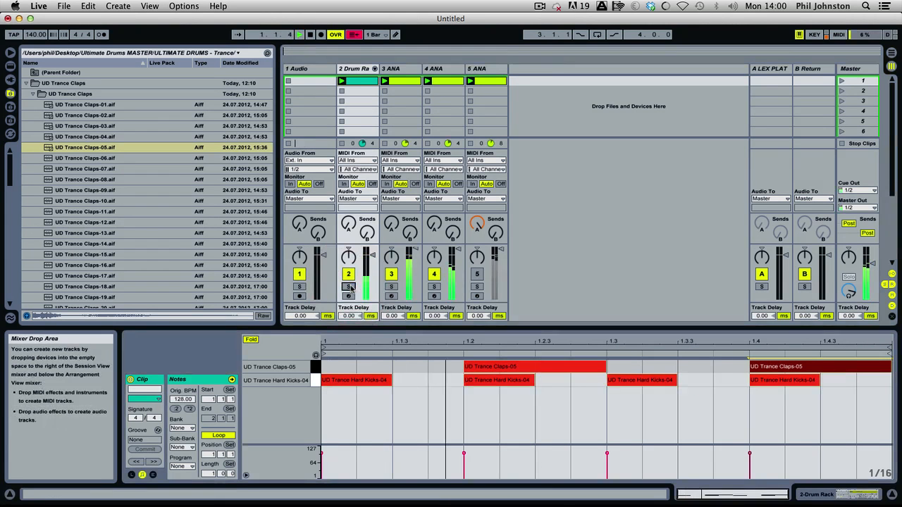
key("space")
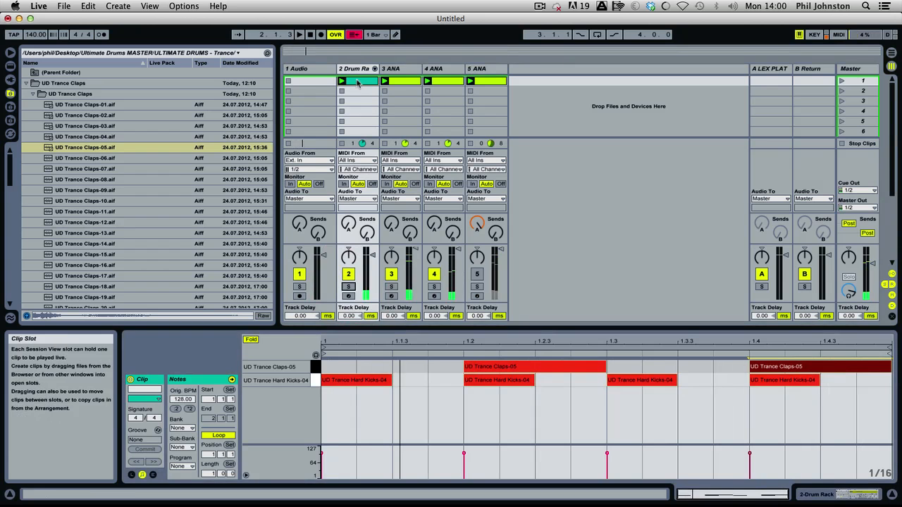
Try hot-swapping the clap sample to UD Trance Claps-01 and UD Trance Claps-02 during playback.
double_click(354, 68)
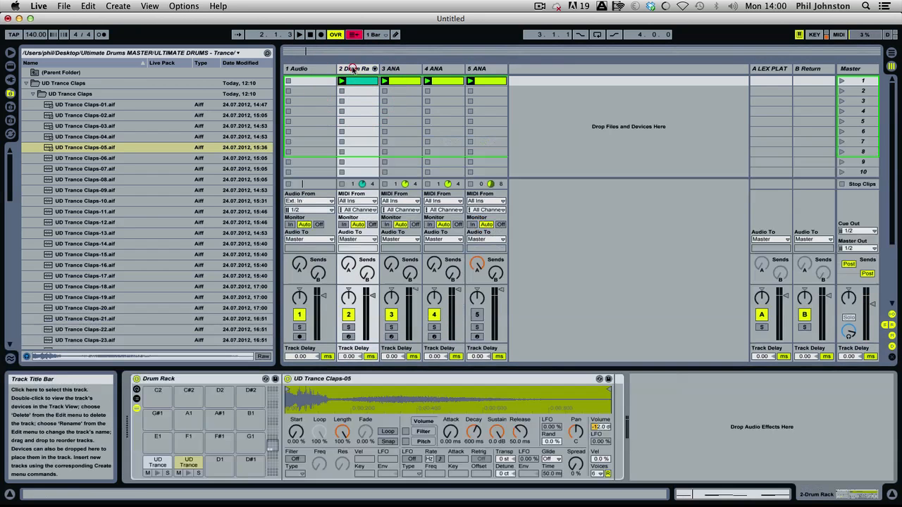
key("space")
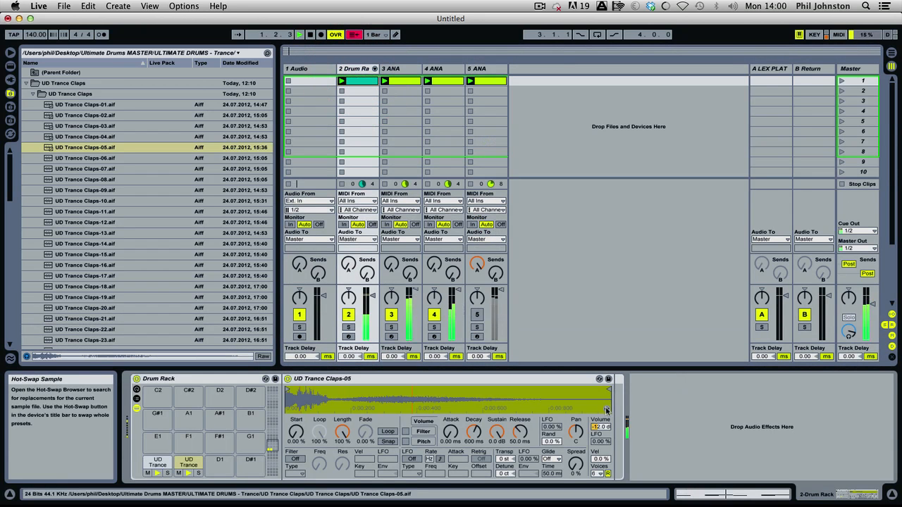
left_click(606, 407)
double_click(91, 114)
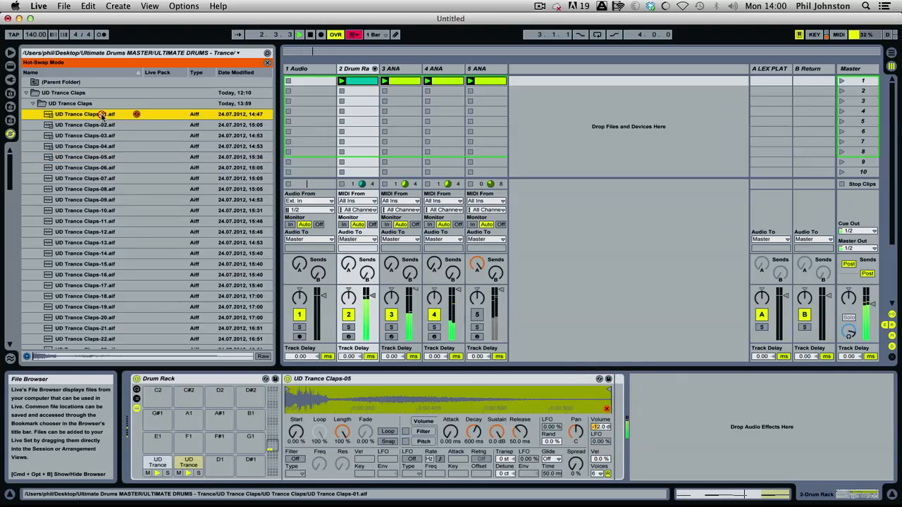
left_click(93, 124)
double_click(92, 125)
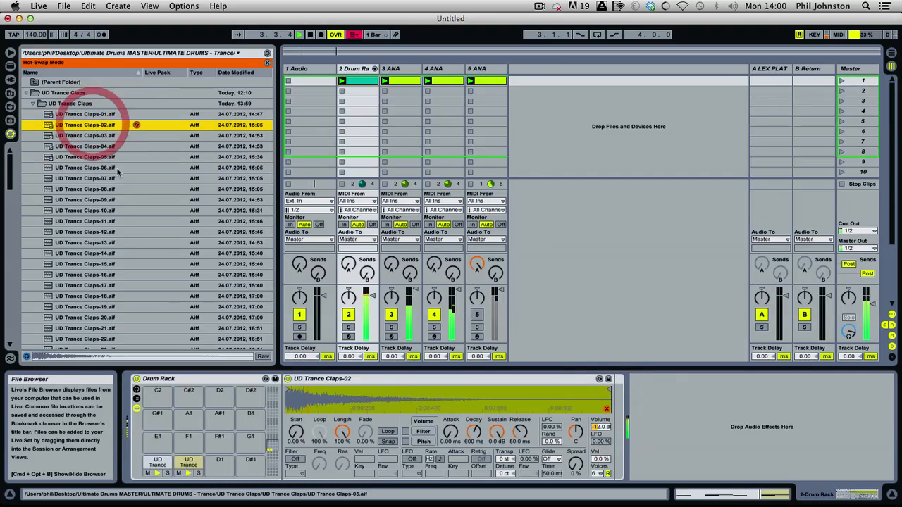
Set the clap sampler's velocity-to-volume amount to 100% and lower the clap chain's volume slightly in the unfolded Drum Rack mixer.
left_click_drag(603, 460, 603, 382)
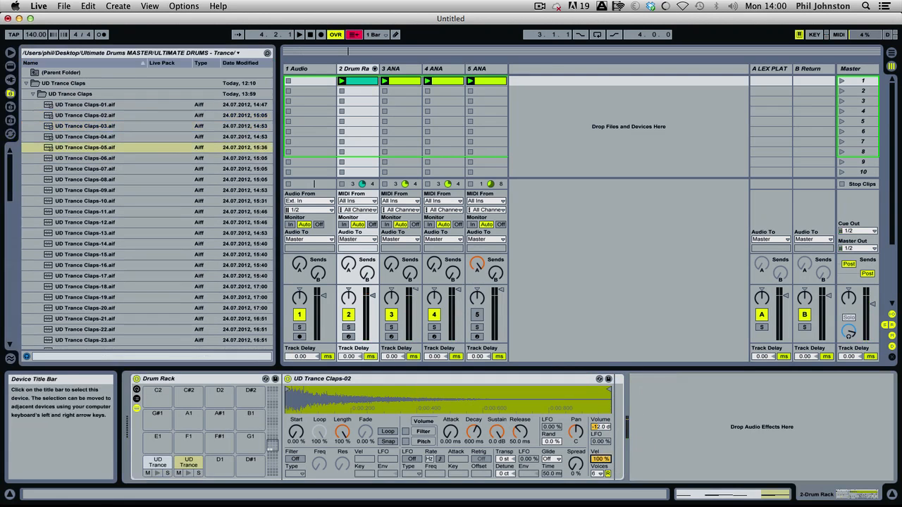
key("space")
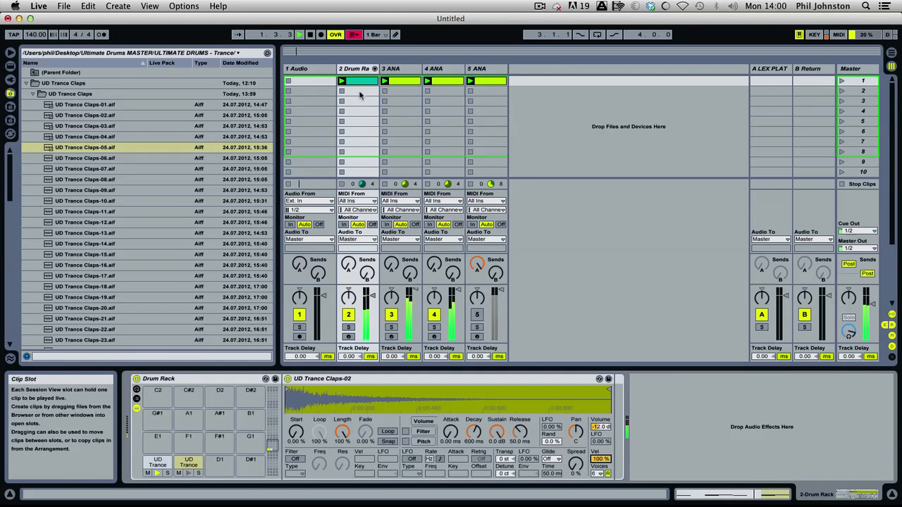
left_click(374, 68)
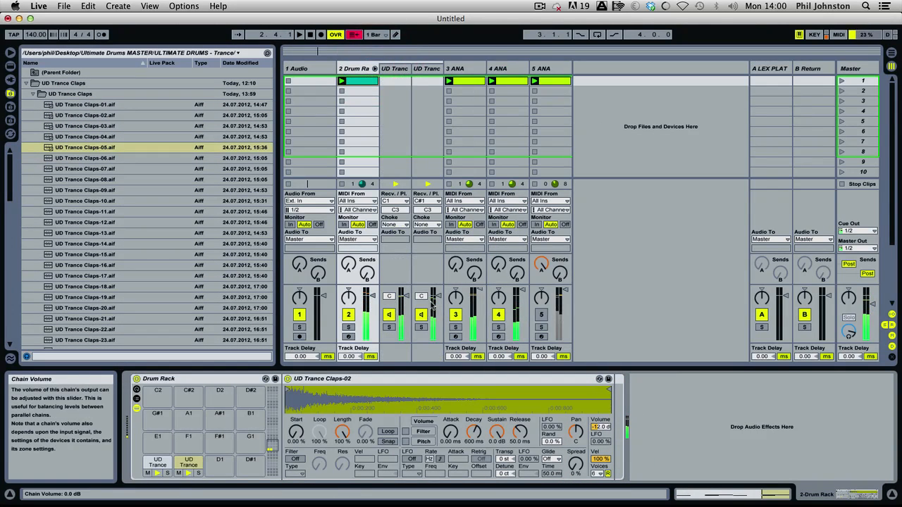
key("space")
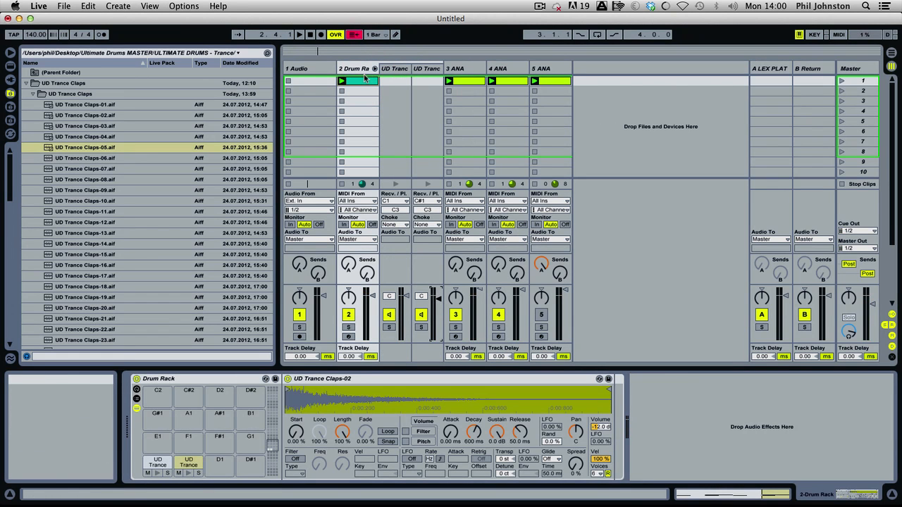
Try hot-swapping the C#1 pad's clap to UD Trance Claps-03 and UD Trance Claps-04, auditioning each during playback.
key("space")
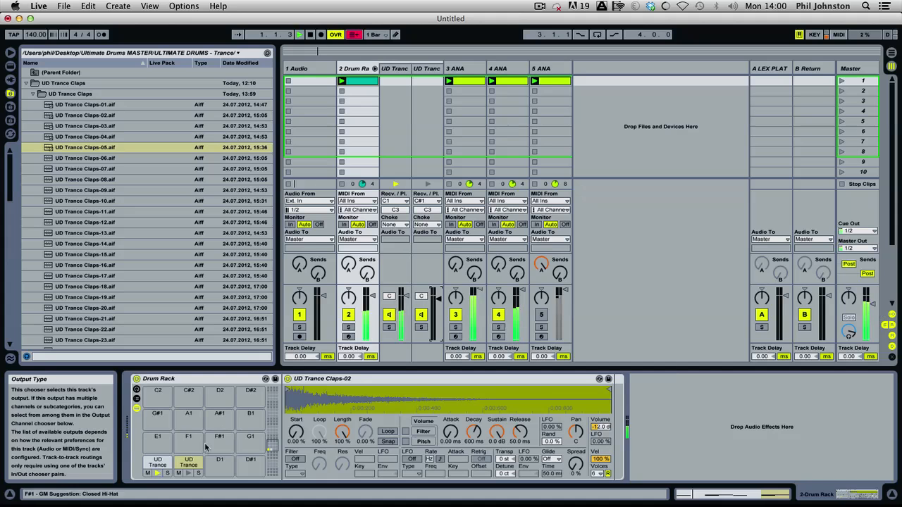
left_click(189, 465)
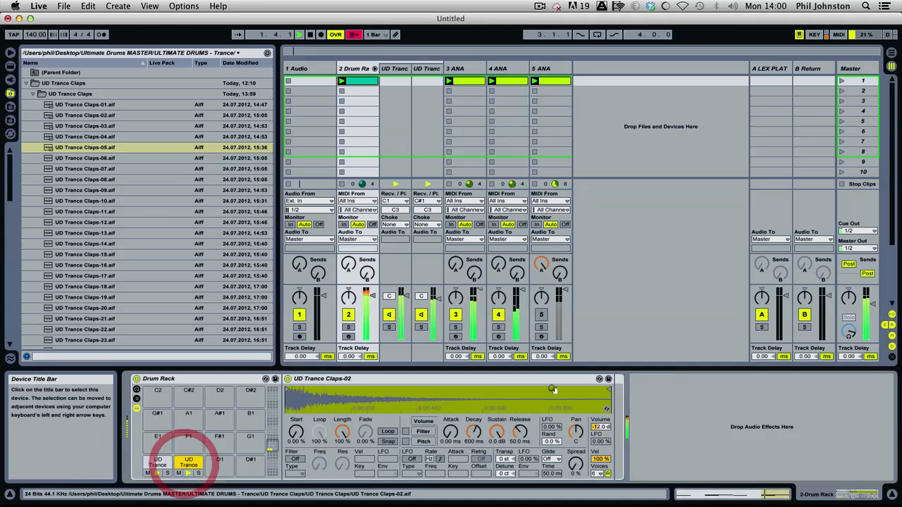
left_click(606, 409)
double_click(95, 138)
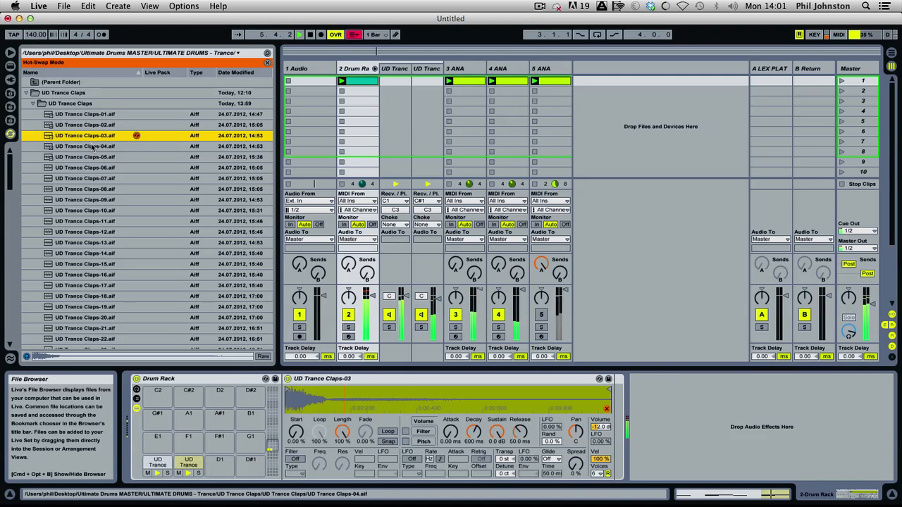
key("space")
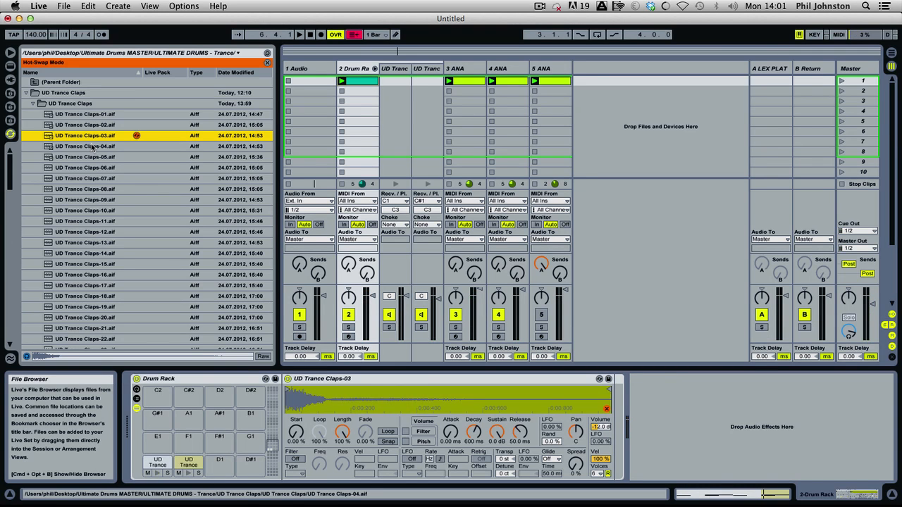
key("space")
left_click(92, 146)
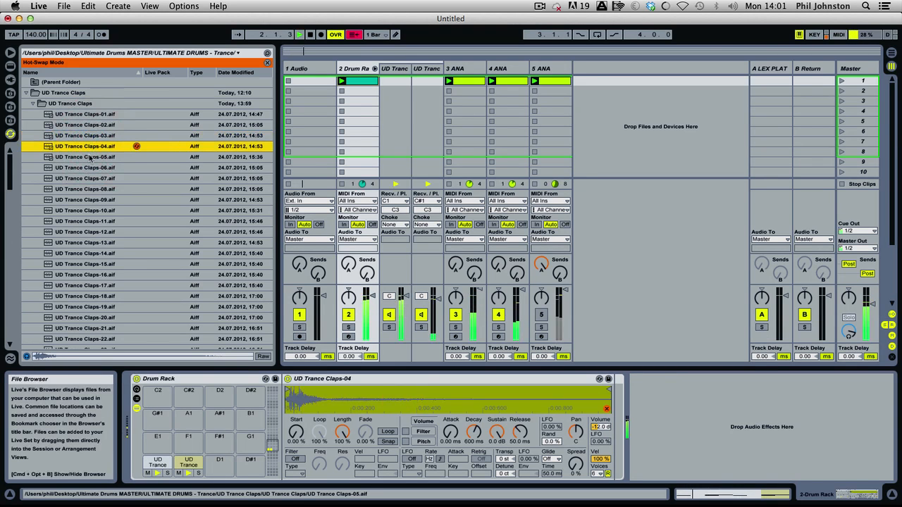
key("space")
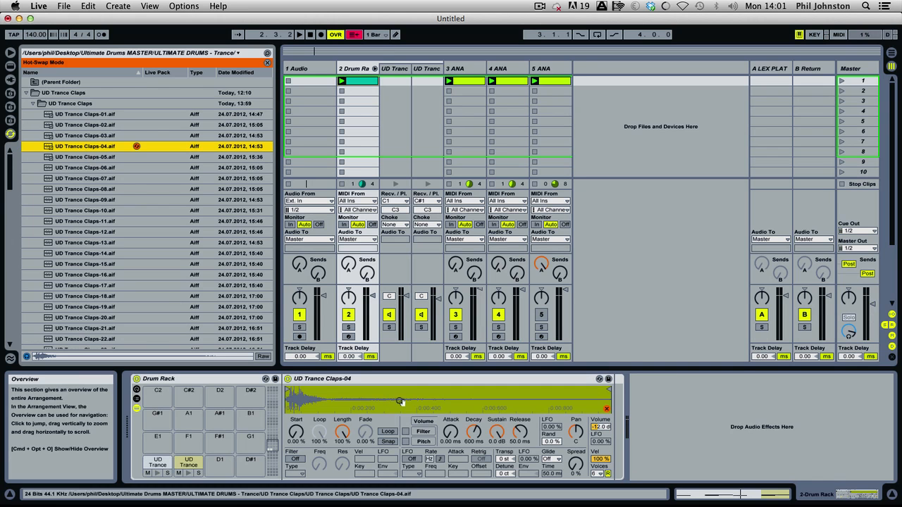
Examine the start of the UD Trance Claps-04 waveform and try both clap notes slightly ahead of the kicks at beats 1.2 and 1.4.
left_click_drag(289, 401, 289, 430)
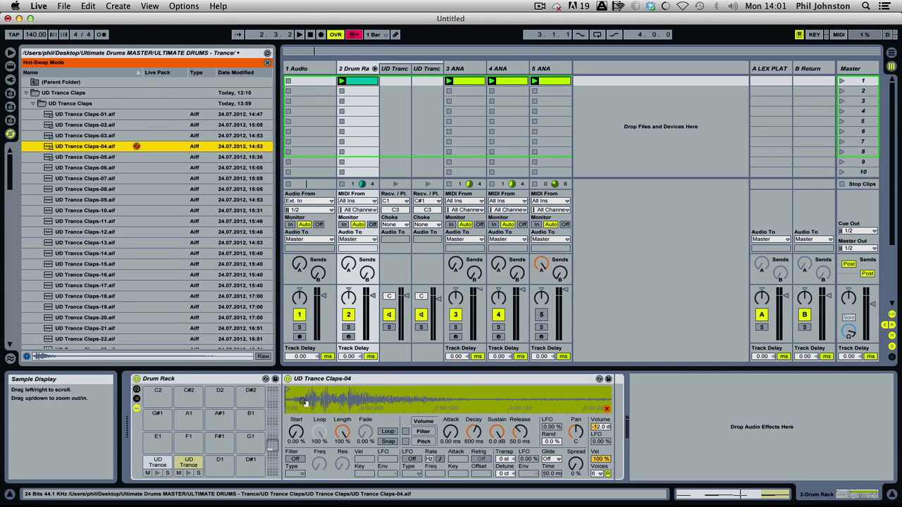
left_click(366, 82)
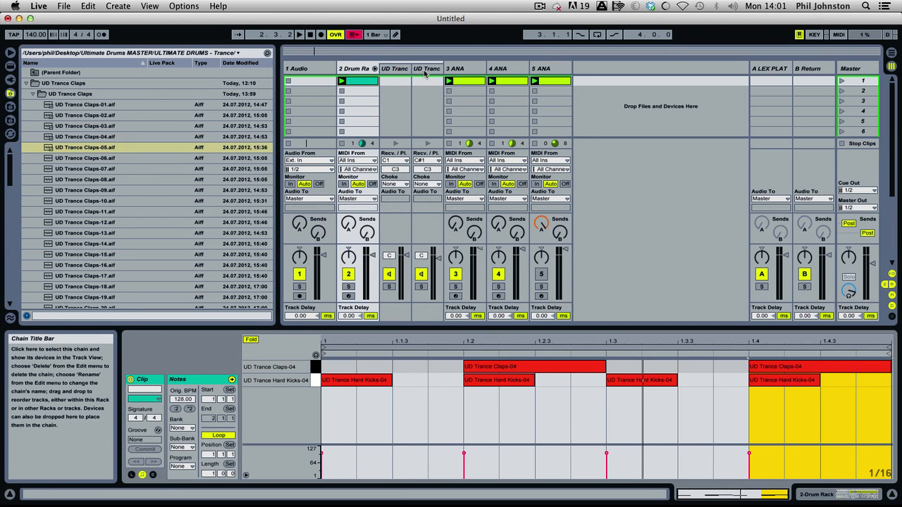
left_click(424, 71)
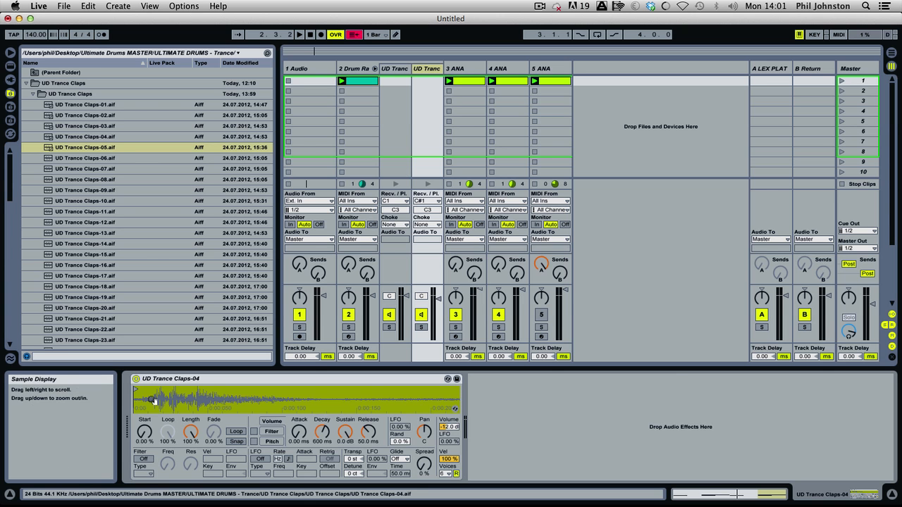
left_click(356, 80)
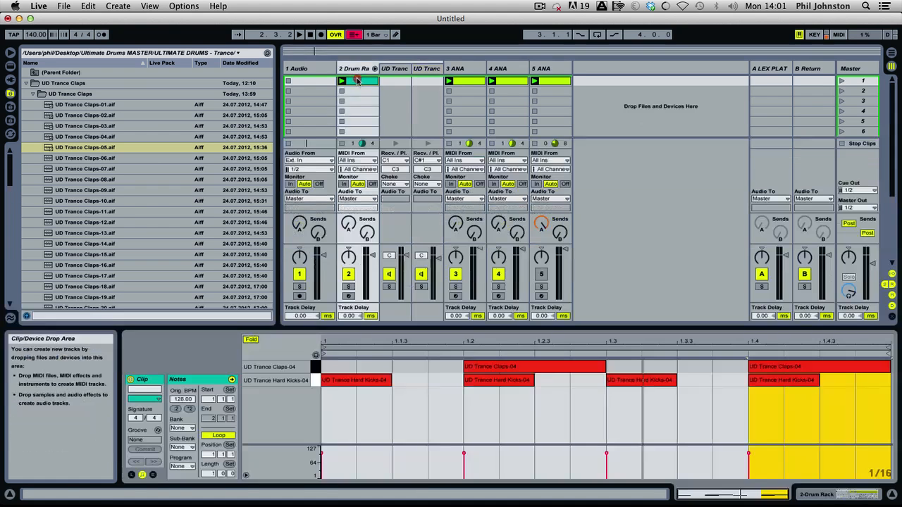
key("space")
left_click_drag(449, 370, 783, 365)
left_click_drag(773, 368, 771, 368)
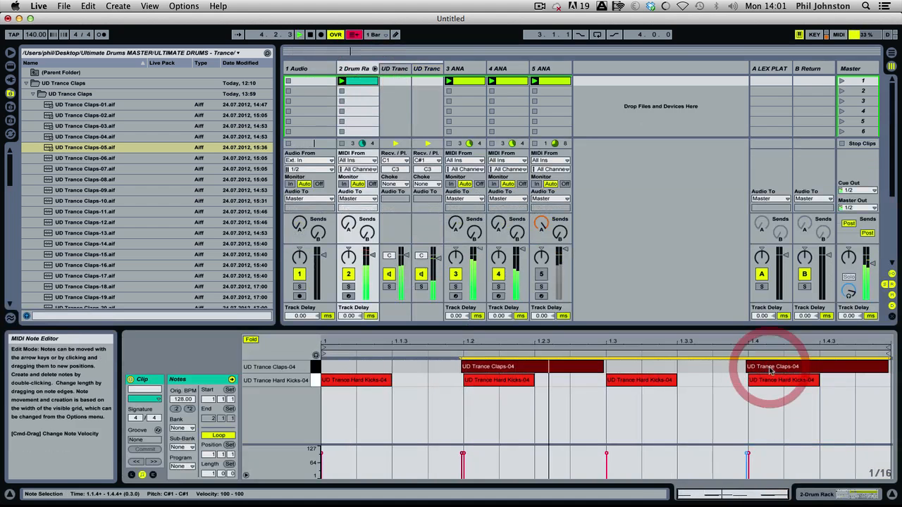
Listen to the early claps with the Drum Rack track soloed, then unsolo it.
left_click(349, 286)
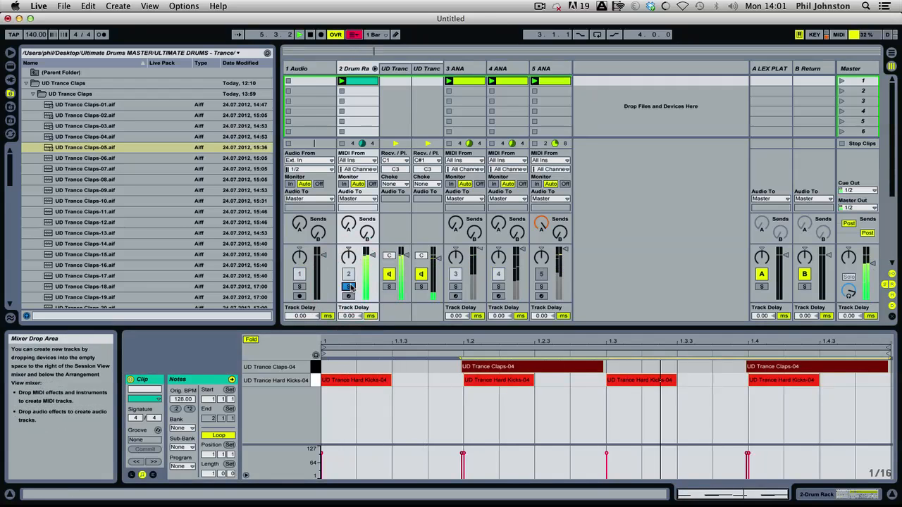
key("space")
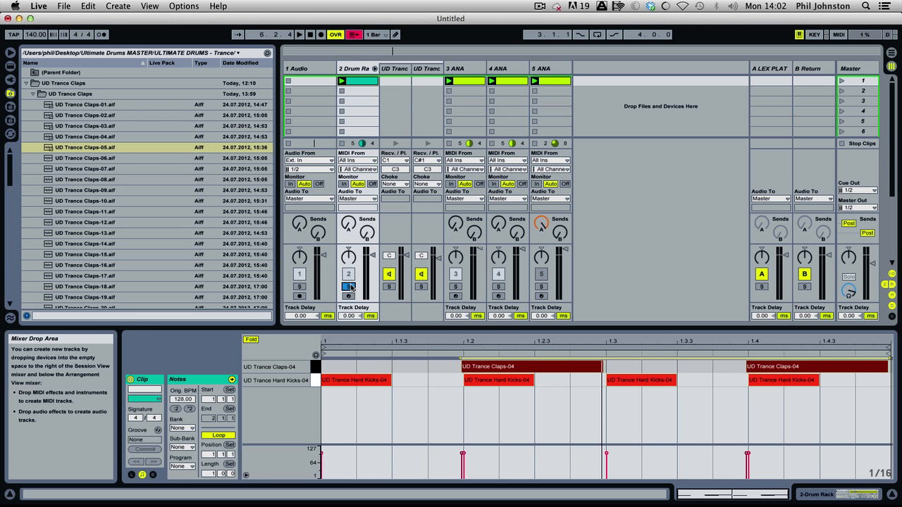
key("space")
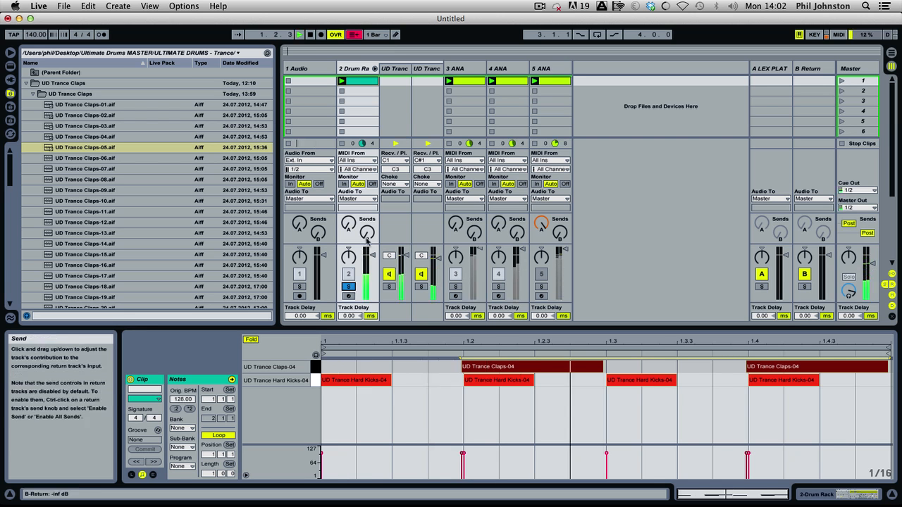
left_click(348, 286)
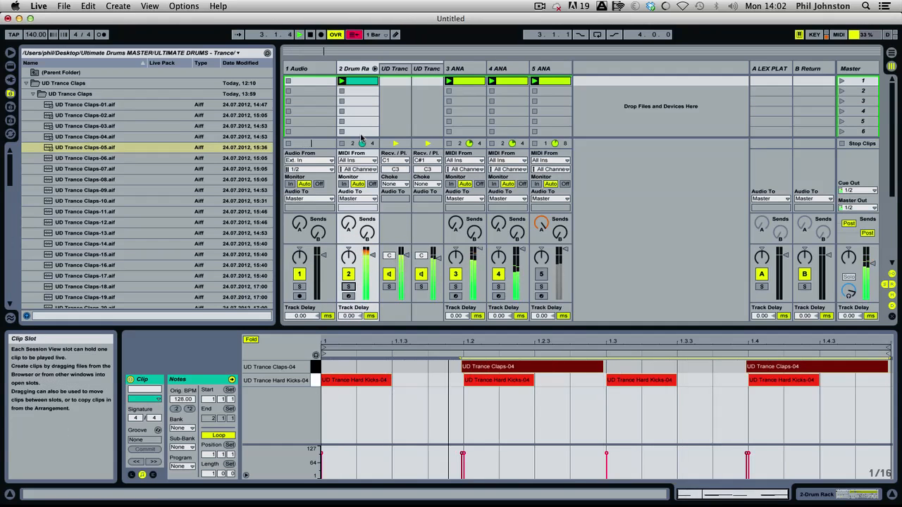
Return both clap notes to the grid at beats 1.2 and 1.4 in the Drum Rack clip.
double_click(360, 69)
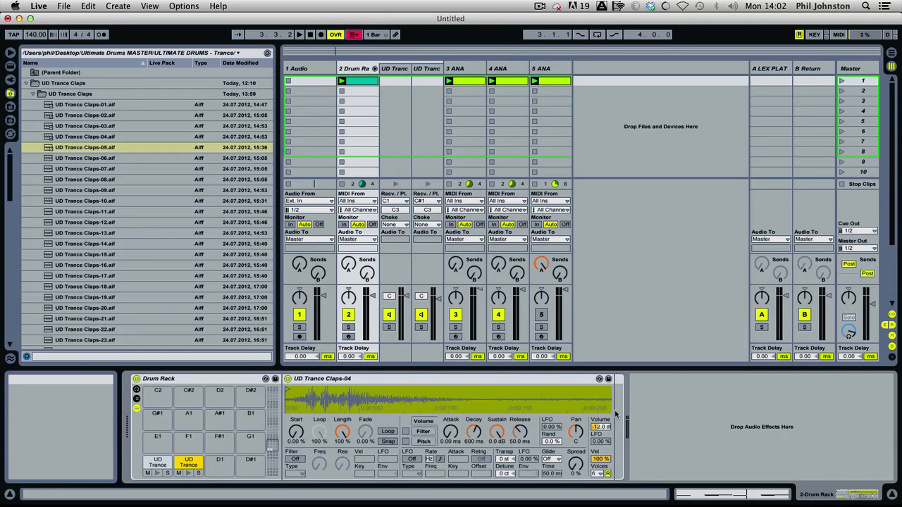
double_click(366, 81)
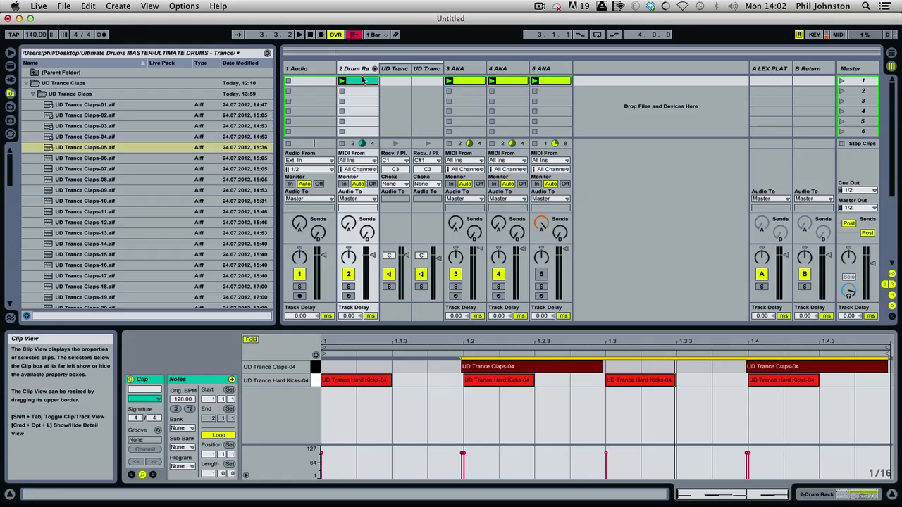
left_click(502, 368)
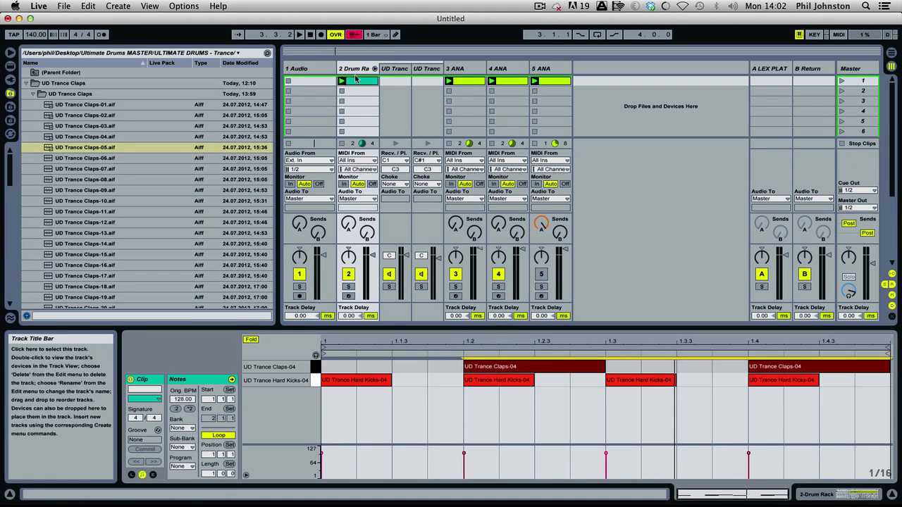
Hot-swap the clap sample to UD Trance Claps-05 while the pattern plays.
left_click(436, 68)
key("space")
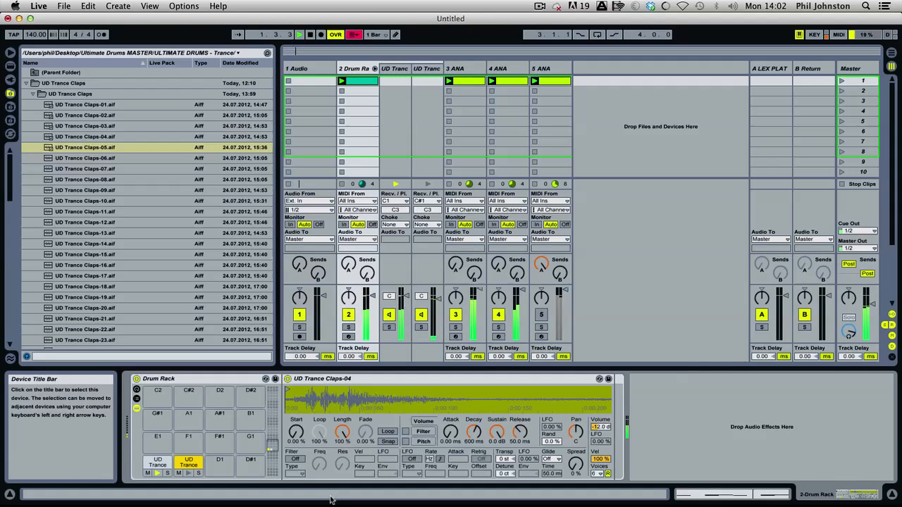
left_click(606, 408)
double_click(94, 158)
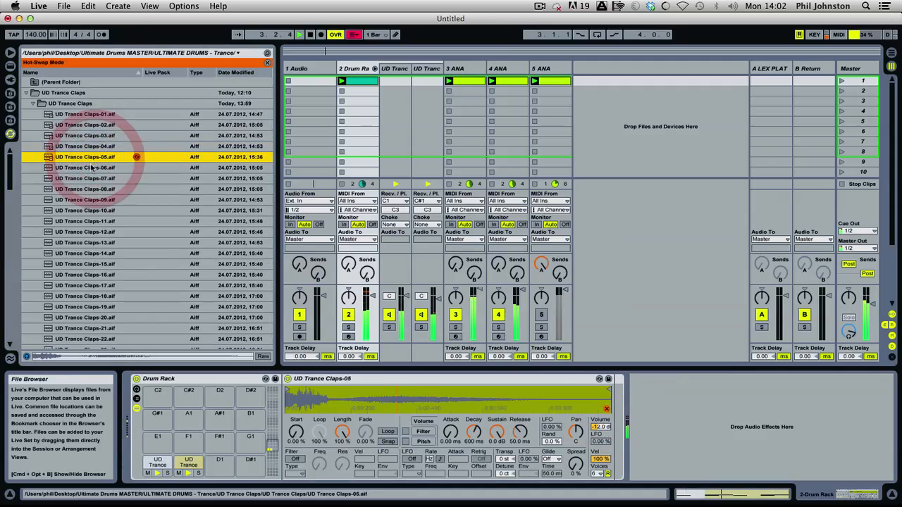
Hot-swap the clap sample in turn to UD Trance Claps-06 through UD Trance Claps-10 while the pattern plays.
double_click(90, 168)
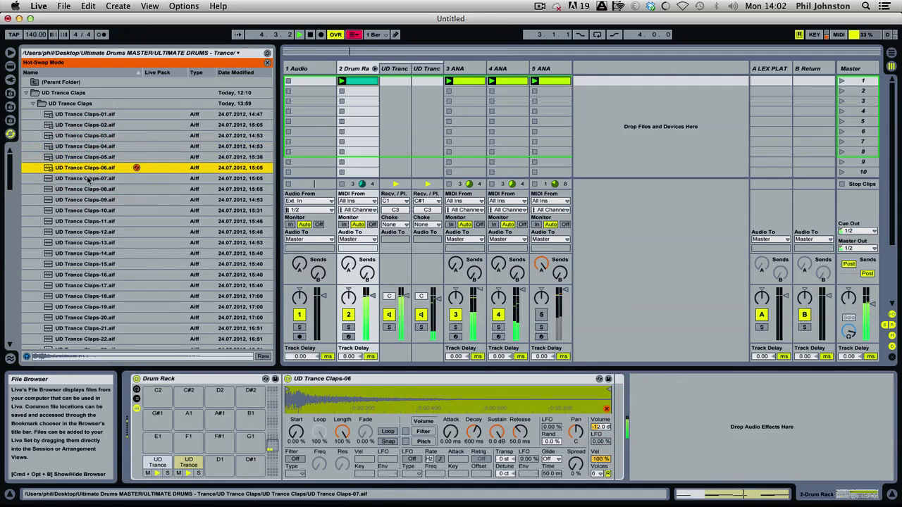
double_click(88, 179)
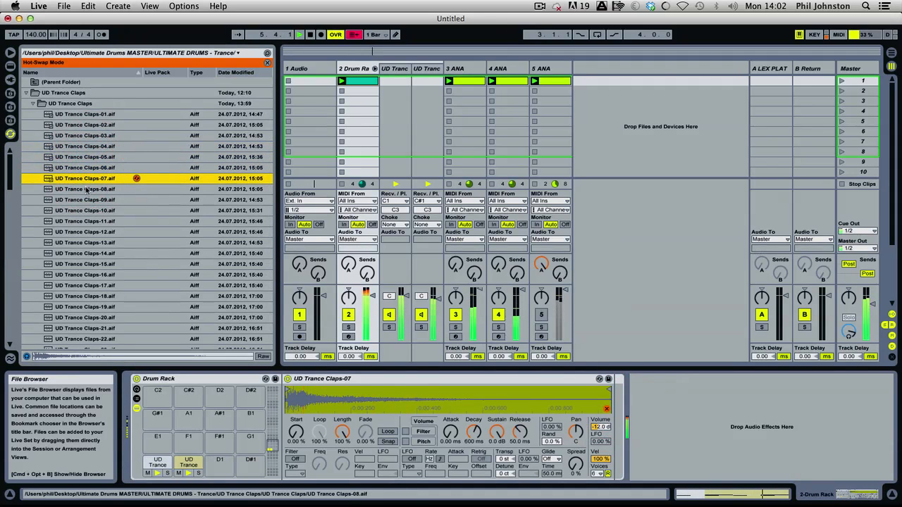
double_click(88, 190)
double_click(88, 200)
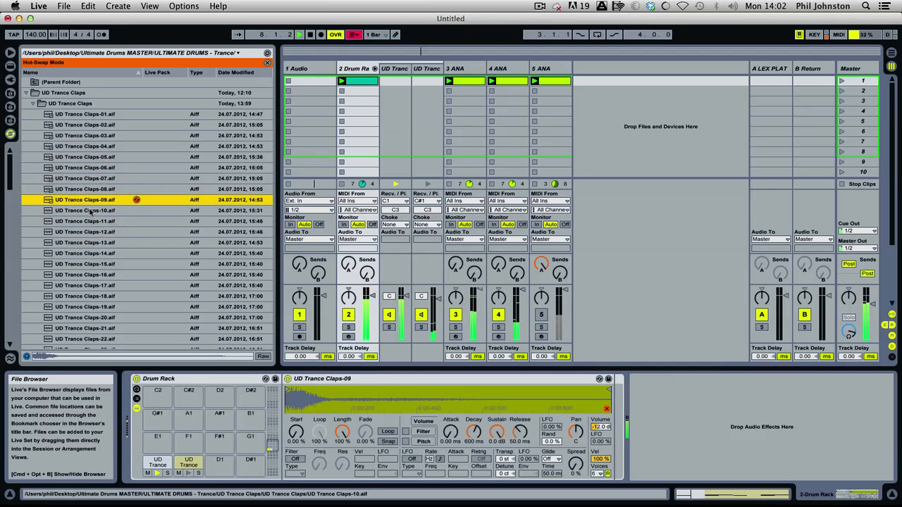
double_click(90, 210)
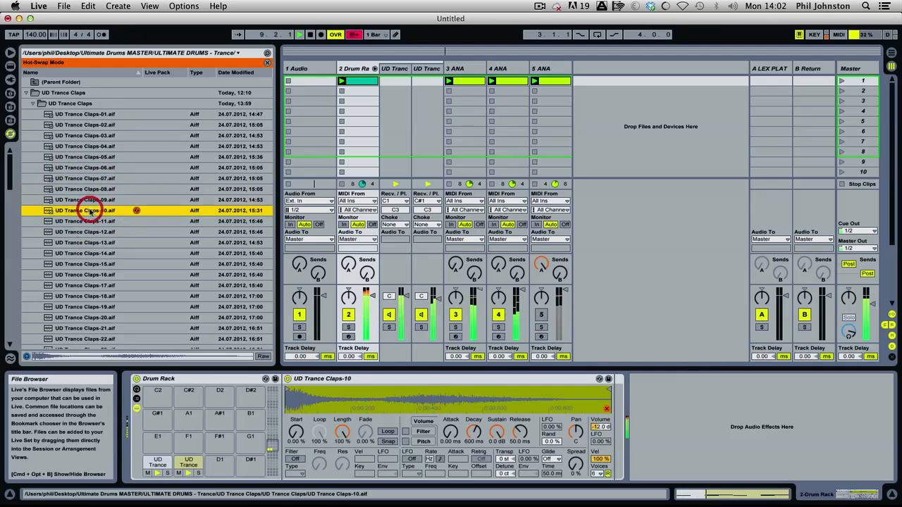
Try UD Trance Claps-11 and UD Trance Claps-12 as the clap sample in the playing mix.
scroll(92, 220, "down", 3)
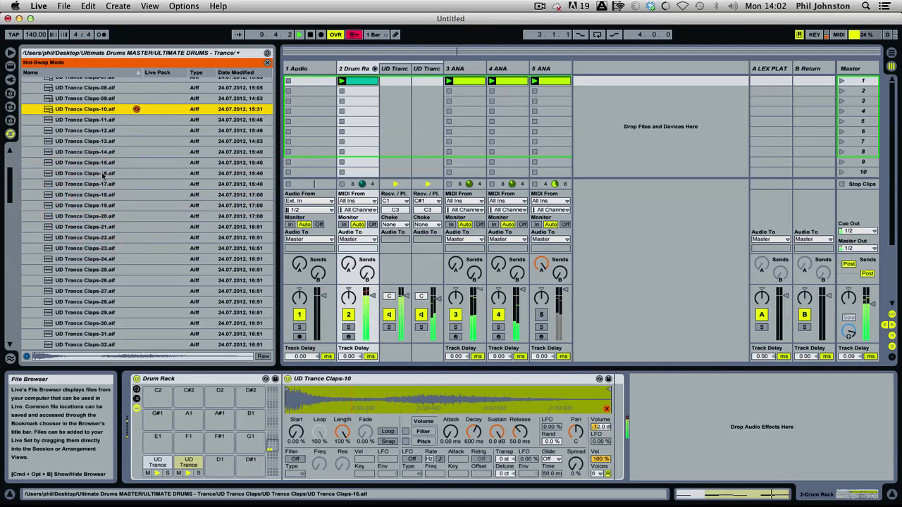
left_click(93, 122)
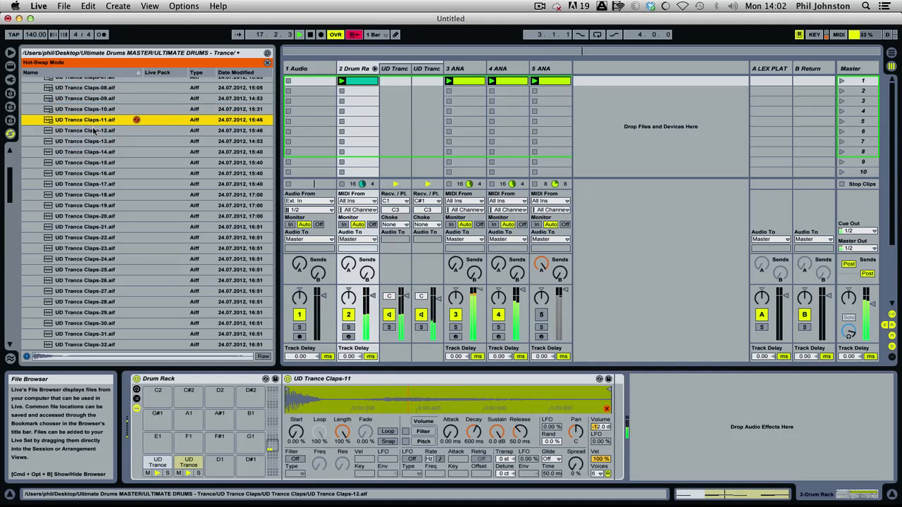
left_click(94, 131)
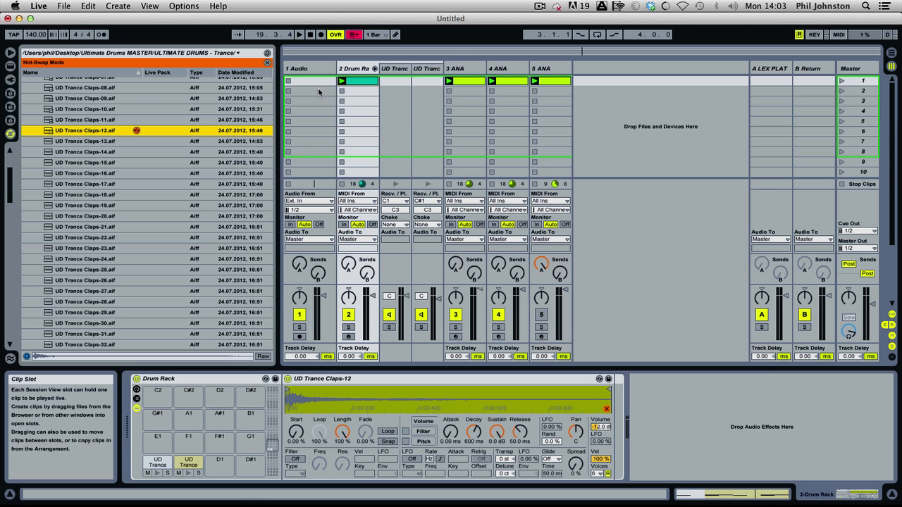
Restart playback and hot-swap the clap sample in turn to UD Trance Claps-13 through UD Trance Claps-20.
key("space")
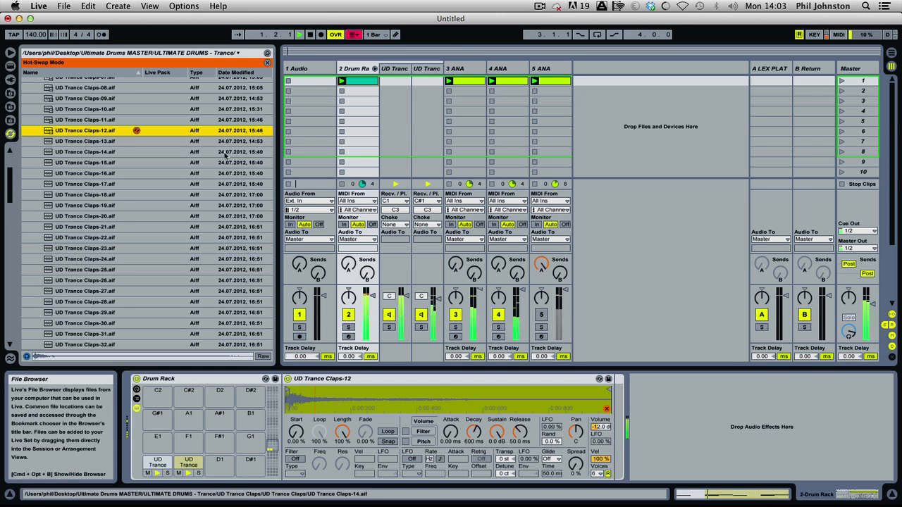
left_click(109, 143)
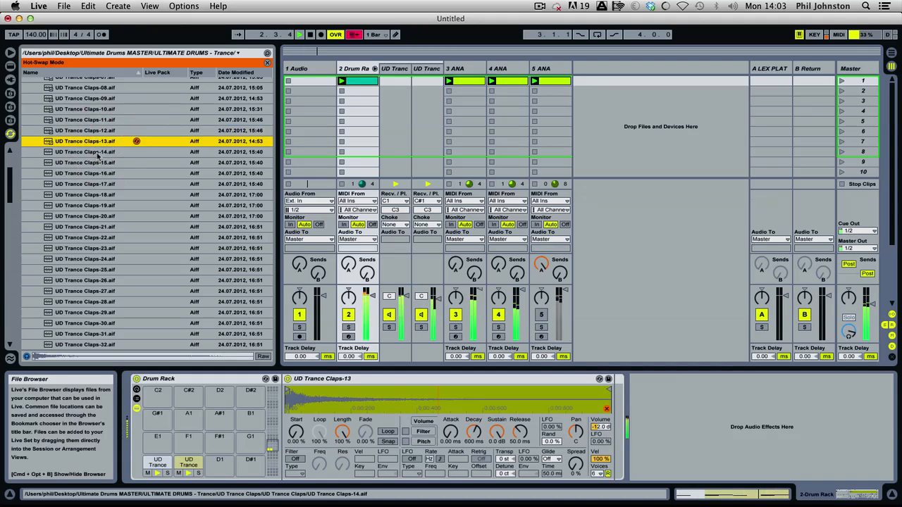
left_click(98, 153)
left_click(97, 163)
left_click(96, 172)
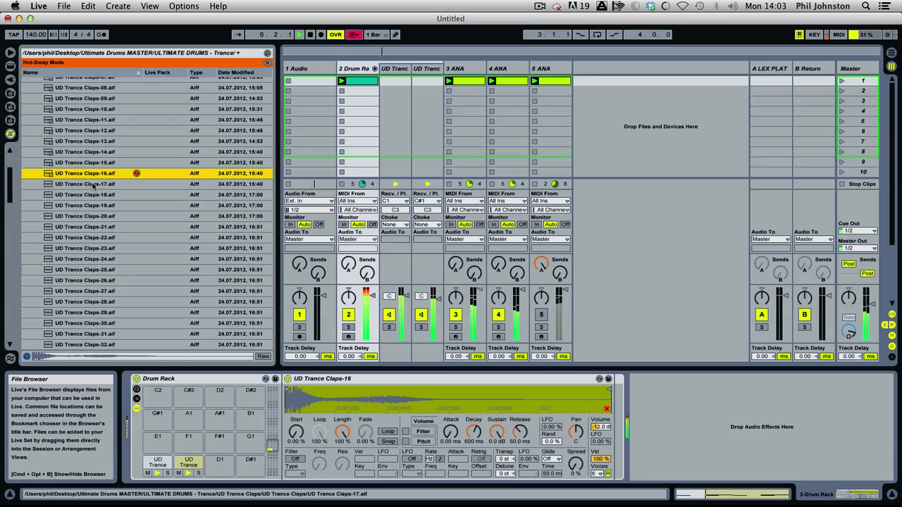
left_click(93, 184)
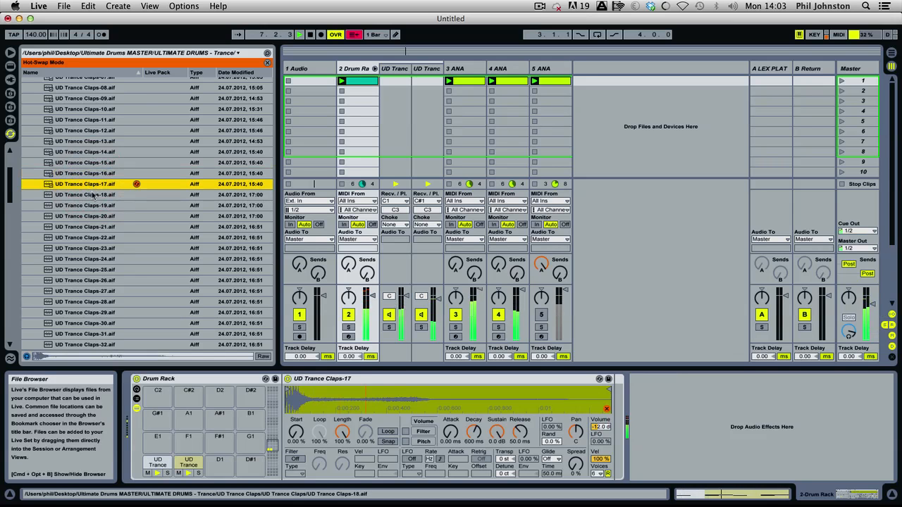
left_click(93, 194)
left_click(94, 206)
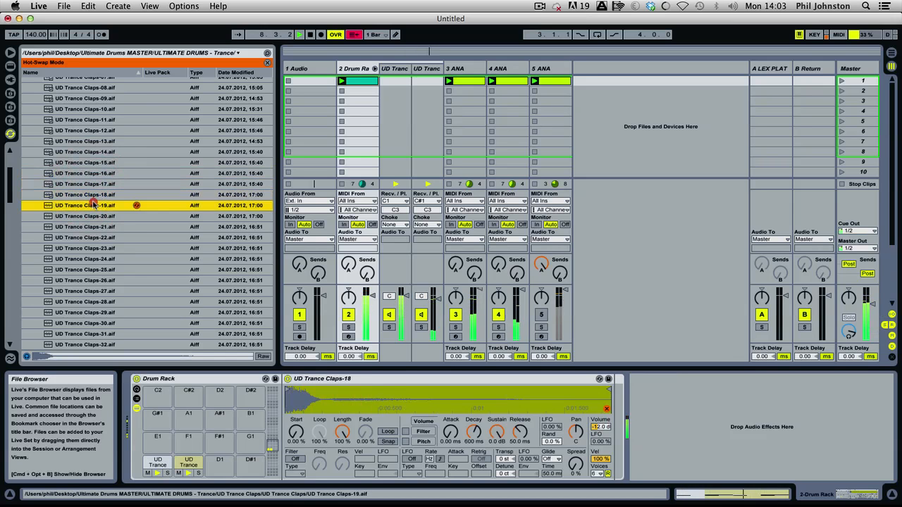
left_click(91, 215)
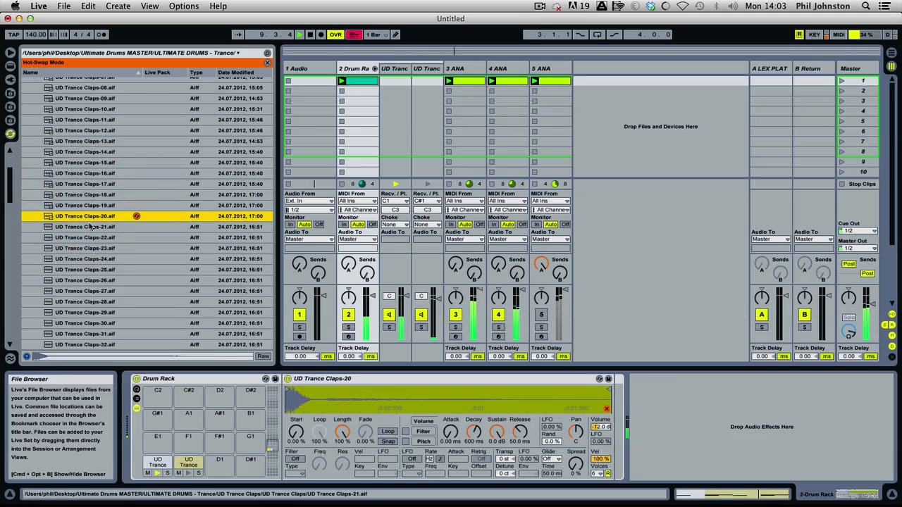
Stop playback and preview UD Trance Claps-21 through UD Trance Claps-32 on their own without loading them.
key("Down")
key("Down")
key("Down")
key("Down")
key("Down")
key("Down")
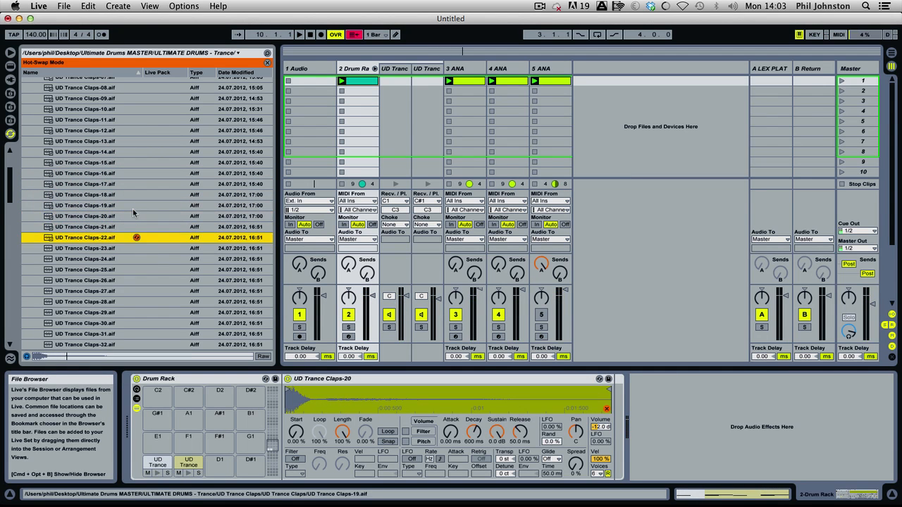
key("Down")
key("Down")
key("Down")
key("Down")
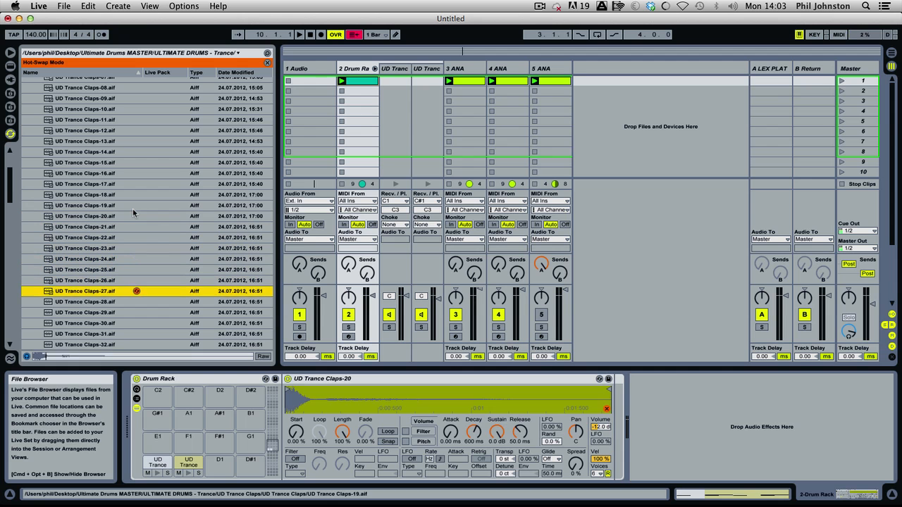
Preview UD Trance Claps-33 through UD Trance Claps-44 with the pattern stopped.
key("Down")
key("Down")
key("Down")
key("Down")
key("Down")
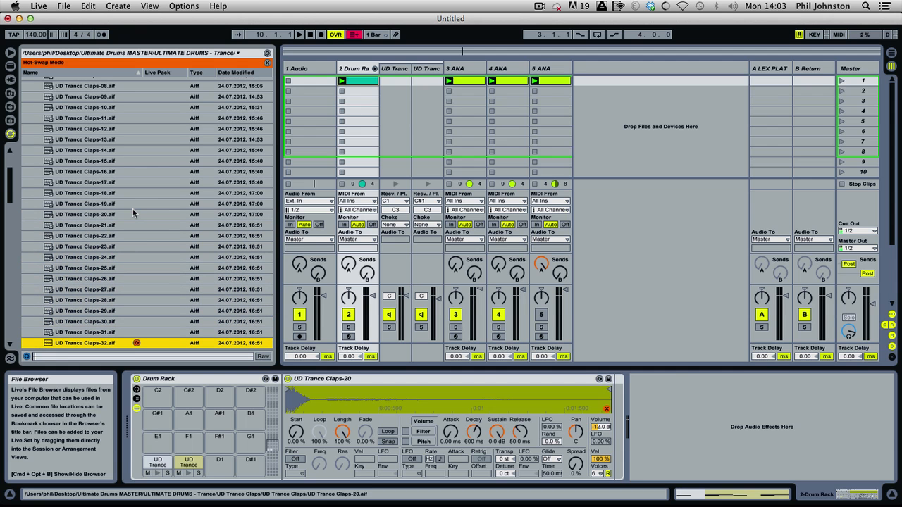
key("Down")
key("Down")
key("Down")
key("Down")
key("Down")
key("Down")
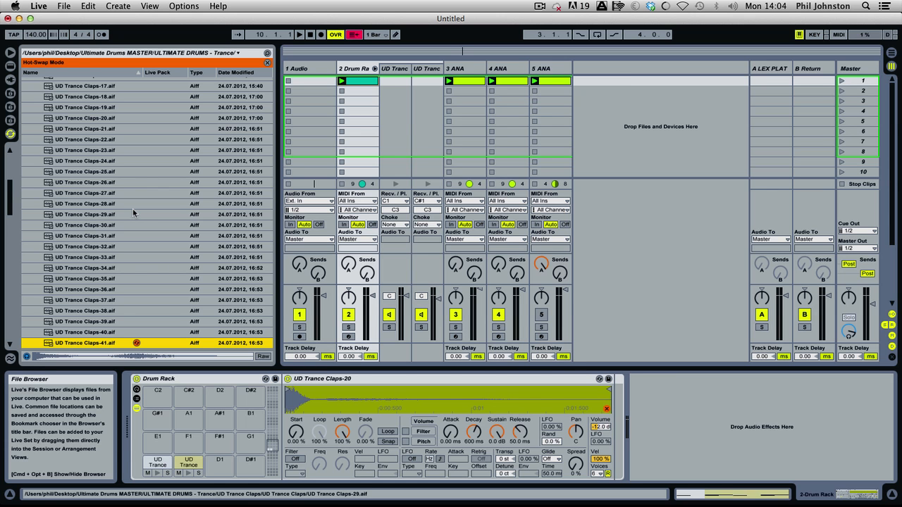
key("Down")
key("Down")
key("Down")
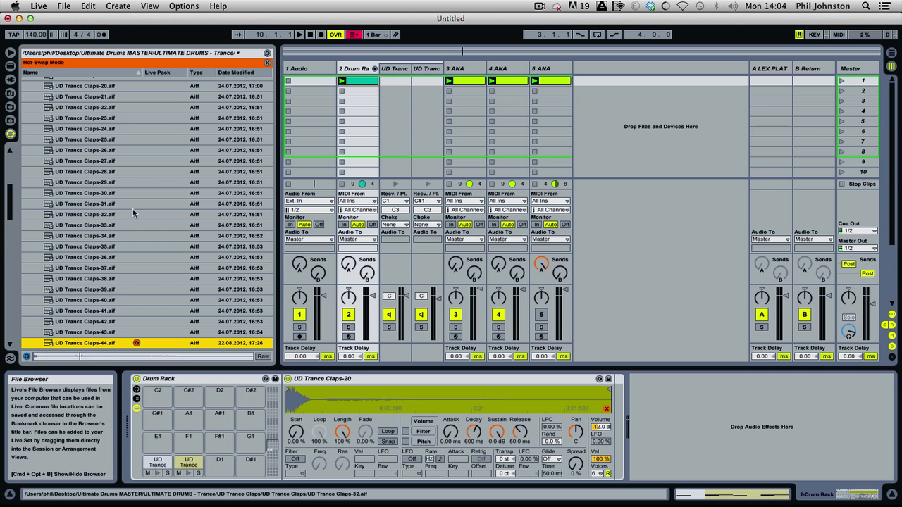
Preview UD Trance Claps-45 through UD Trance Claps-54 with the pattern stopped.
key("Down")
key("Down")
key("Down")
key("Down")
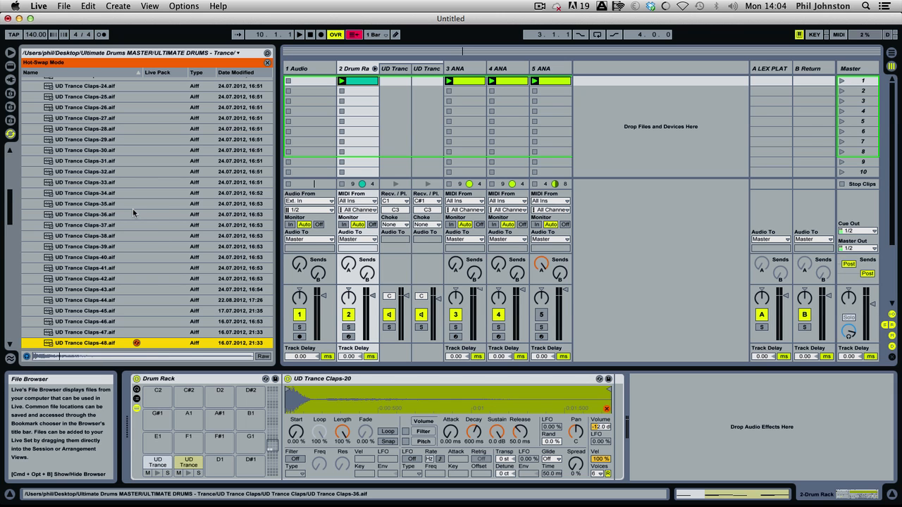
key("Down")
key("Down")
key("Down")
key("Down")
key("Down")
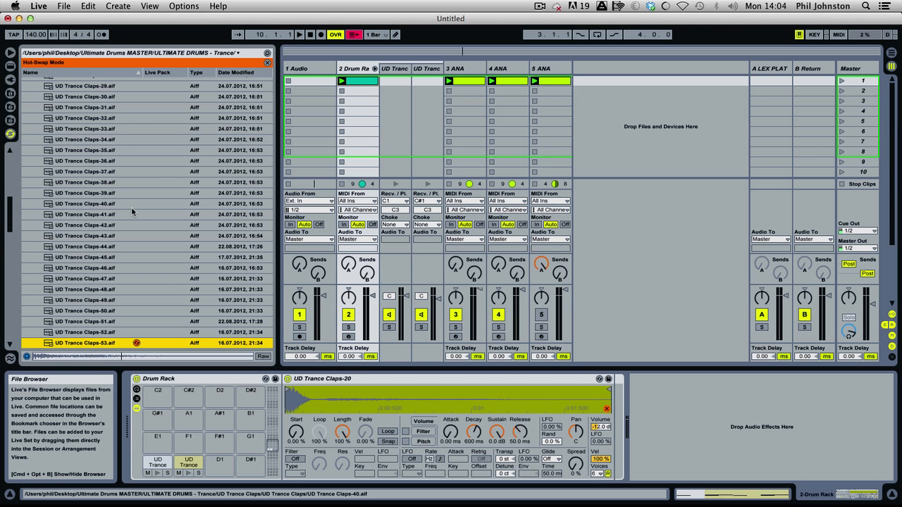
key("Down")
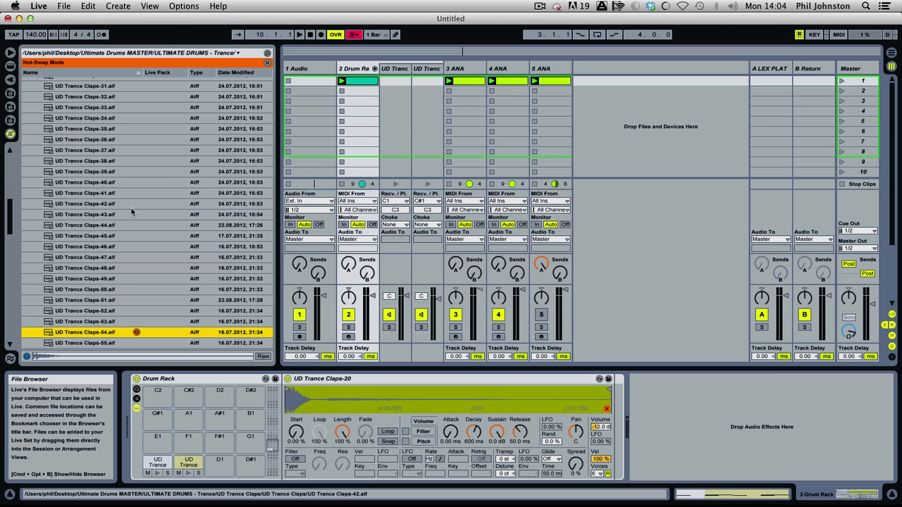
Preview UD Trance Claps-55 and expand the UD Trance Claps FX'd folder.
scroll(129, 208, "down", 5)
key("Down")
key("Down")
key("Right")
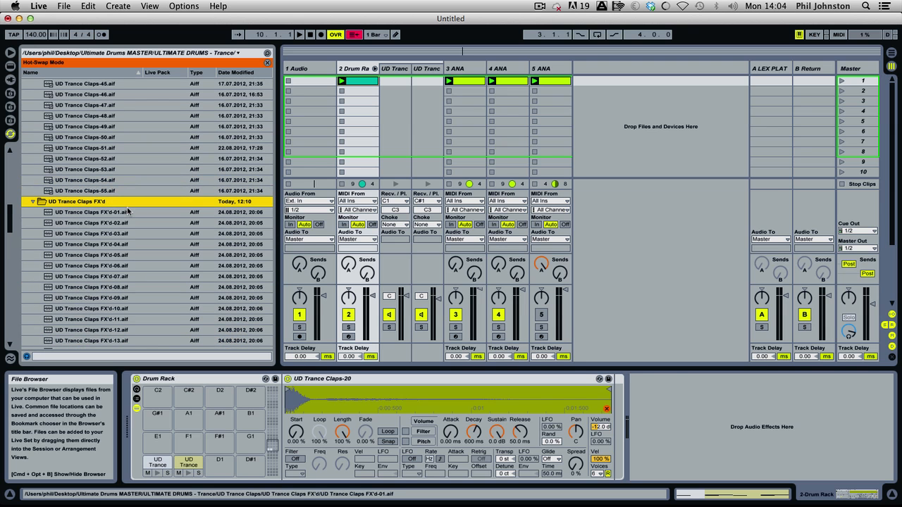
Preview the effected claps UD Trance Claps FX'd-01 through FX'd-07 without loading them.
key("Down")
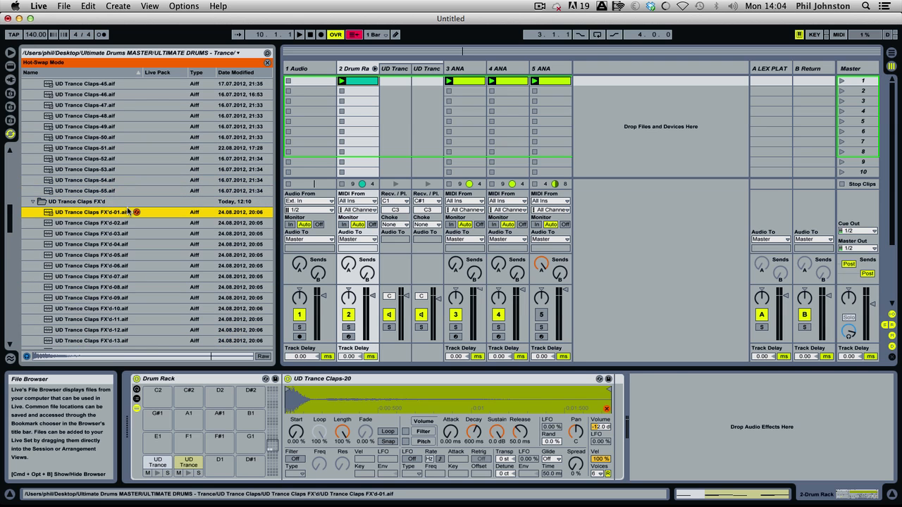
key("Down")
key("Down")
key("Down")
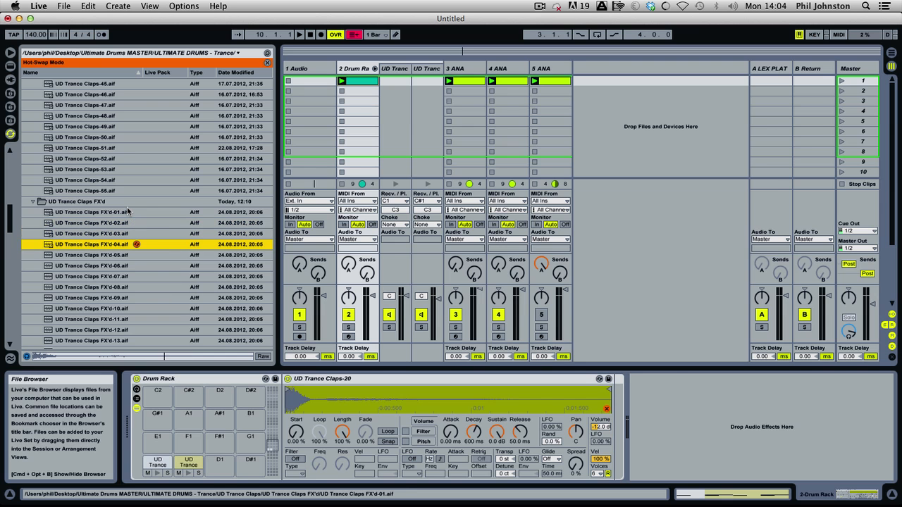
key("Down")
Preview the effected claps UD Trance Claps FX'd-08 through FX'd-16 without loading them.
key("Down")
key("Down")
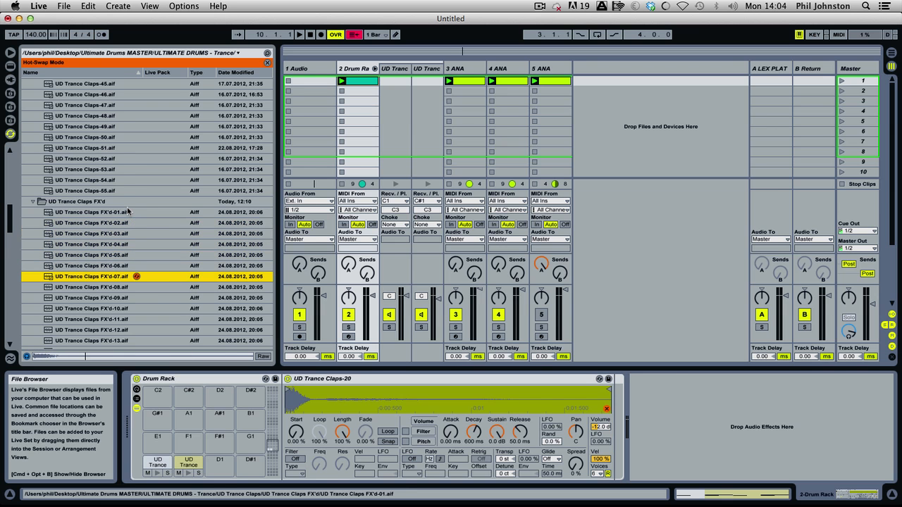
scroll(124, 208, "down", 3)
key("Down")
key("Down")
key("Down")
key("Down")
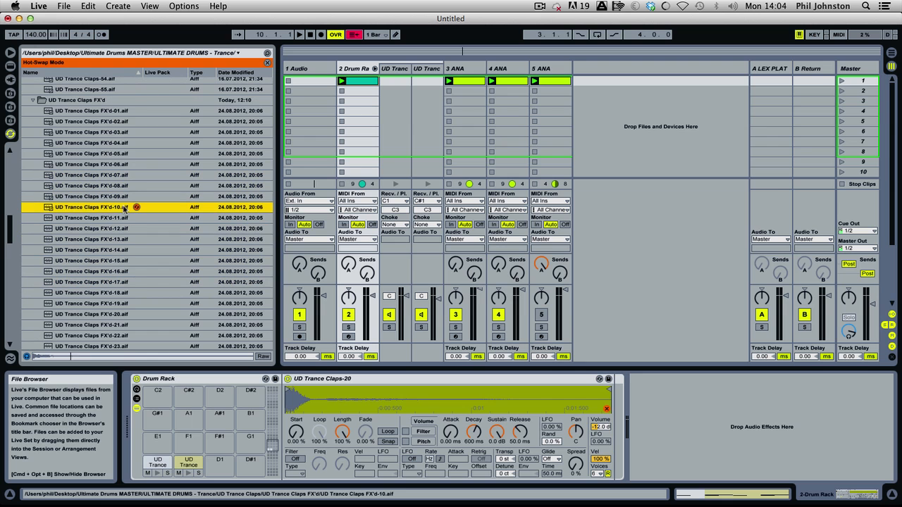
key("Down")
key("Down")
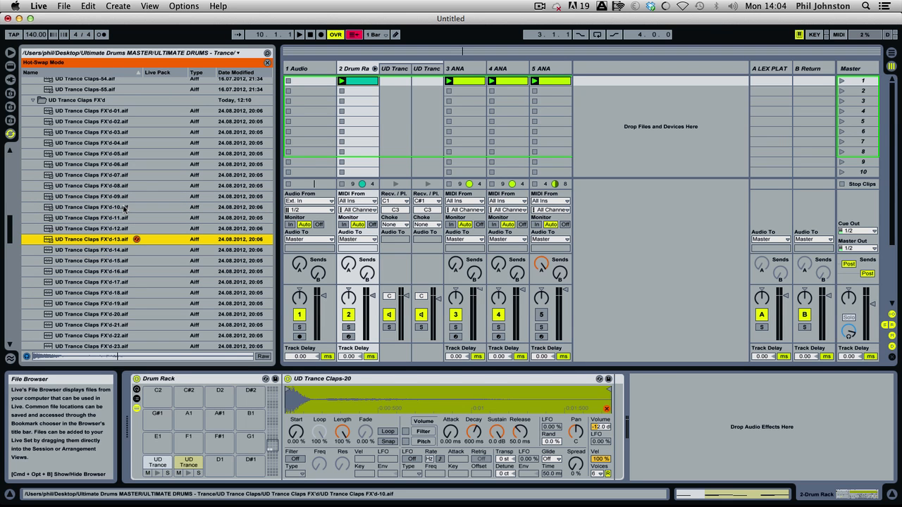
Preview the effected claps from UD Trance Claps FX'd-17 onward and settle on FX'd-22.
key("Down")
key("Down")
key("Down")
key("Down")
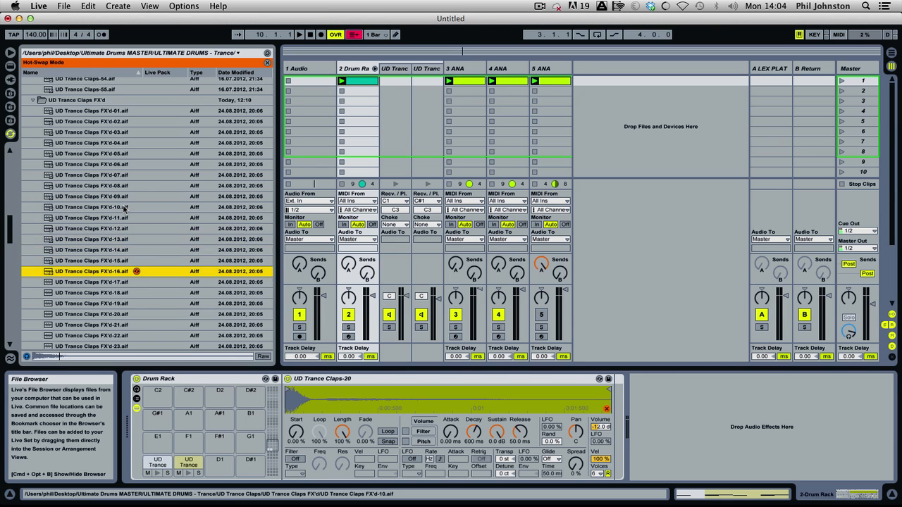
key("Down")
key("Down")
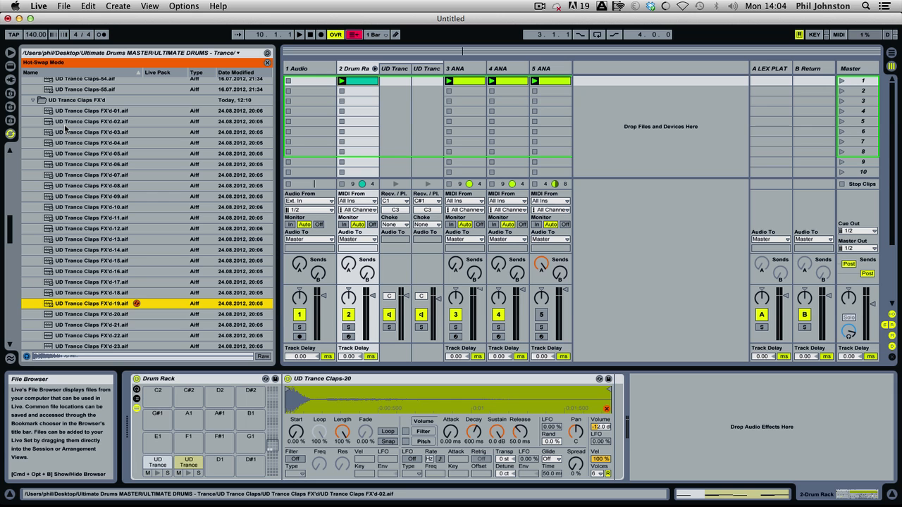
key("Down")
key("Down")
key("Down")
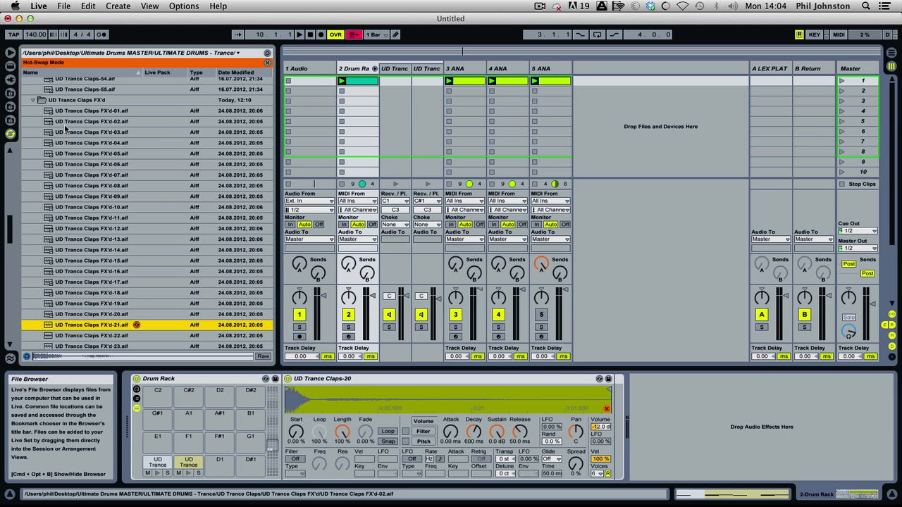
key("Down")
key("Up")
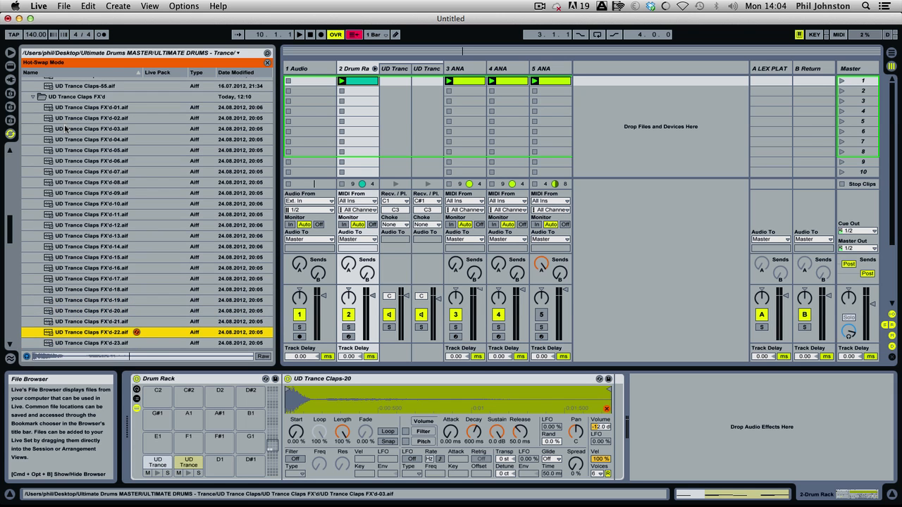
Start playback and hot-swap the clap sample in turn to UD Trance Claps FX'd-22, FX'd-23, FX'd-24 and FX'd-25.
key("space")
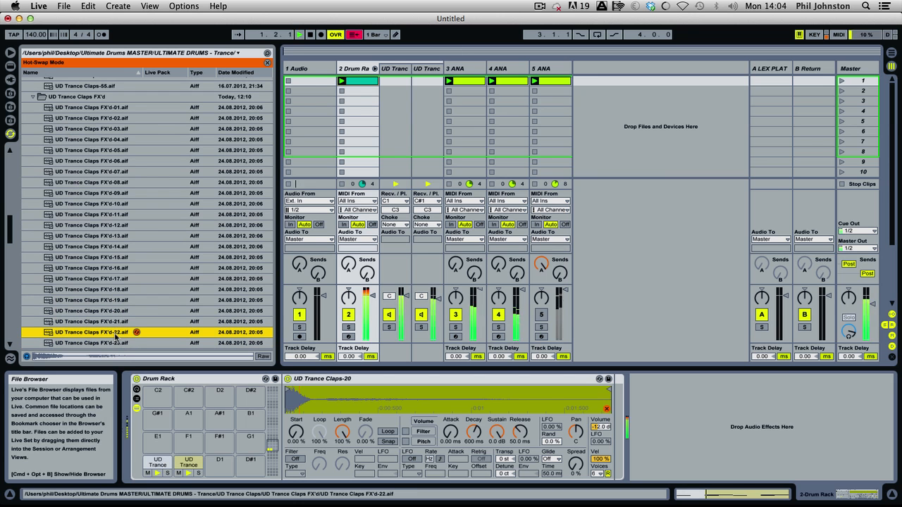
double_click(113, 333)
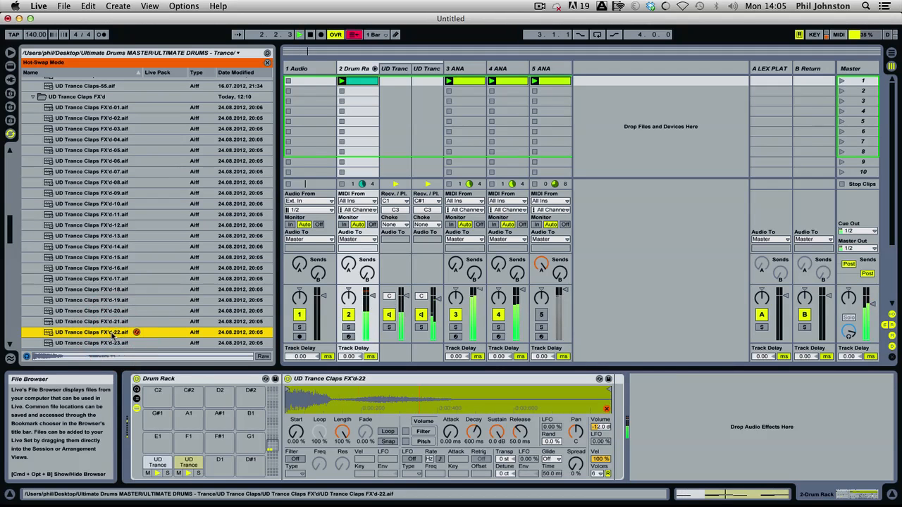
key("Down")
key("Down")
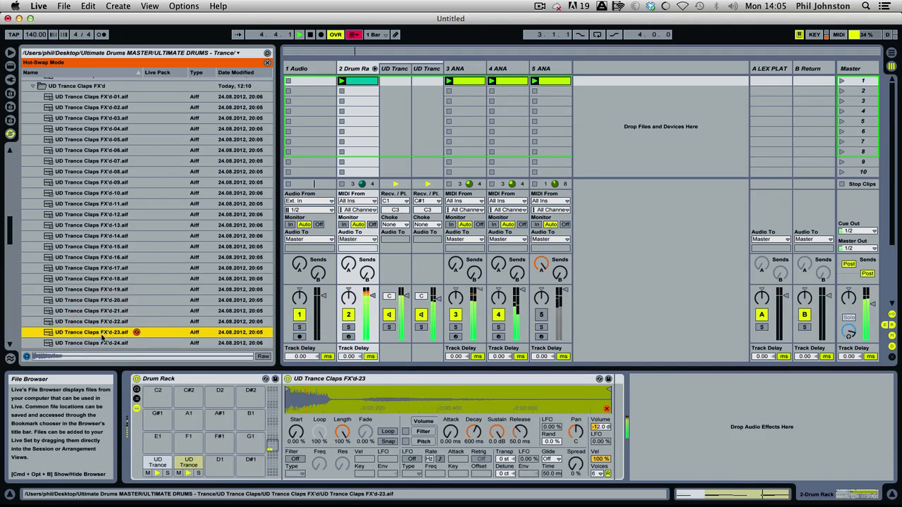
double_click(97, 343)
scroll(99, 281, "down", 5)
double_click(100, 202)
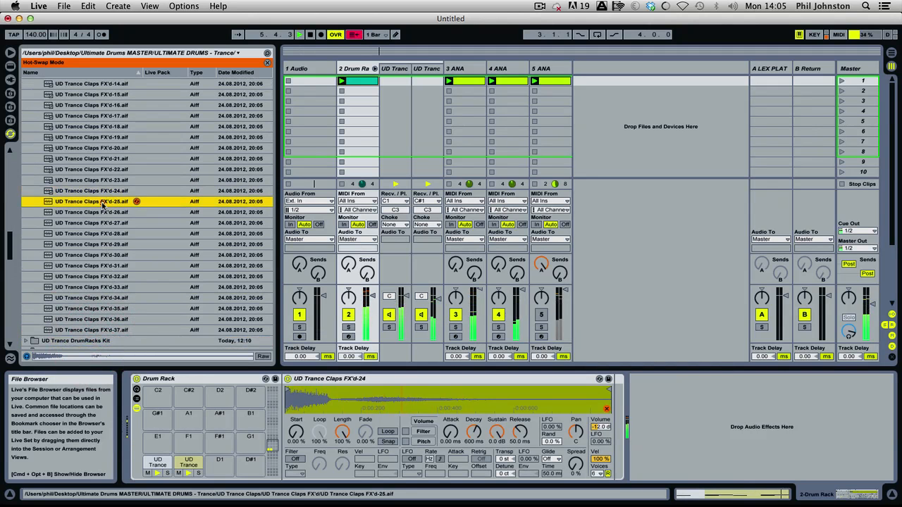
Hot-swap the clap sample in turn to UD Trance Claps FX'd-26 through FX'd-31, settling on FX'd-31.
double_click(91, 212)
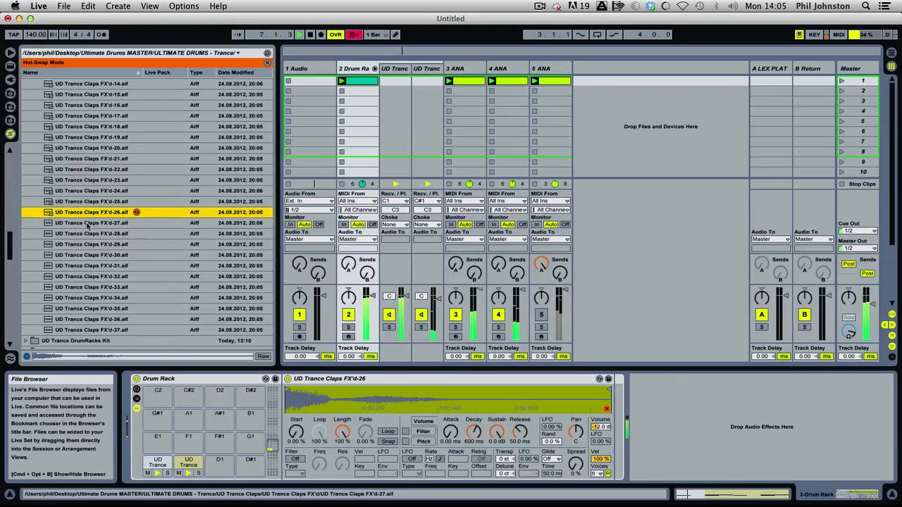
double_click(87, 224)
double_click(87, 233)
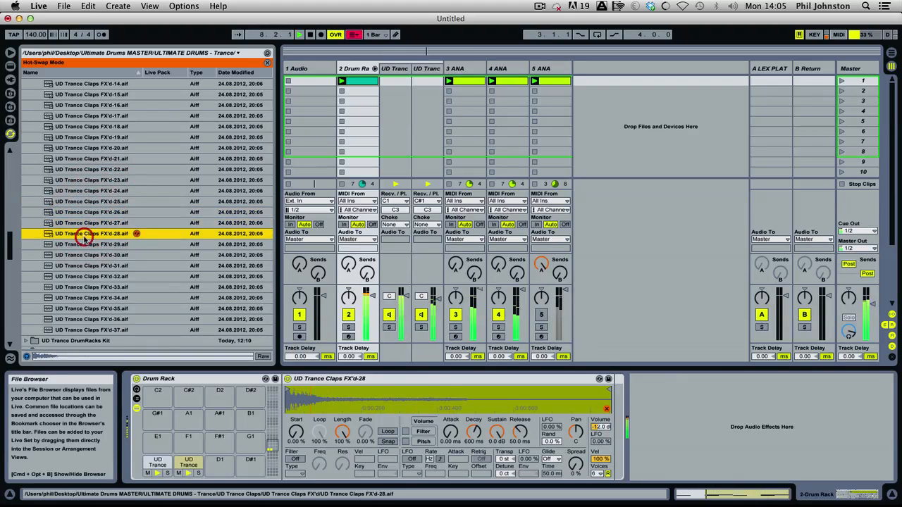
double_click(87, 244)
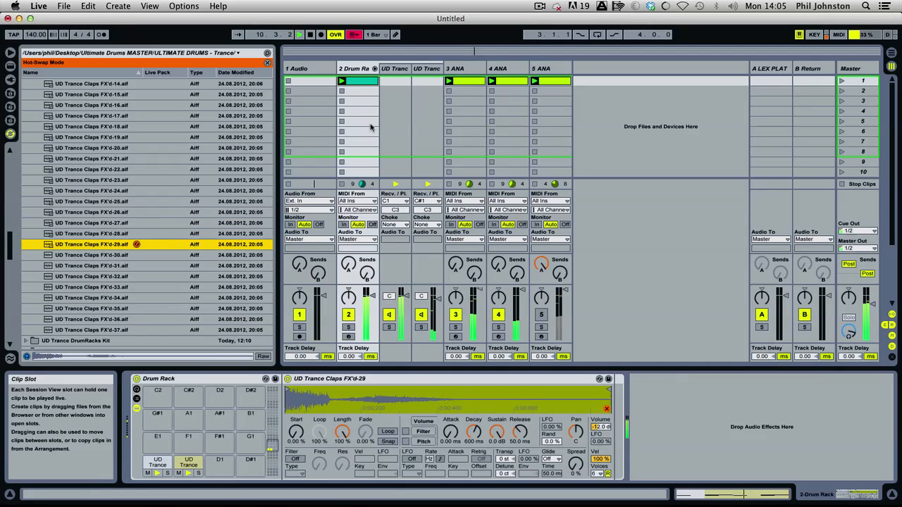
double_click(106, 257)
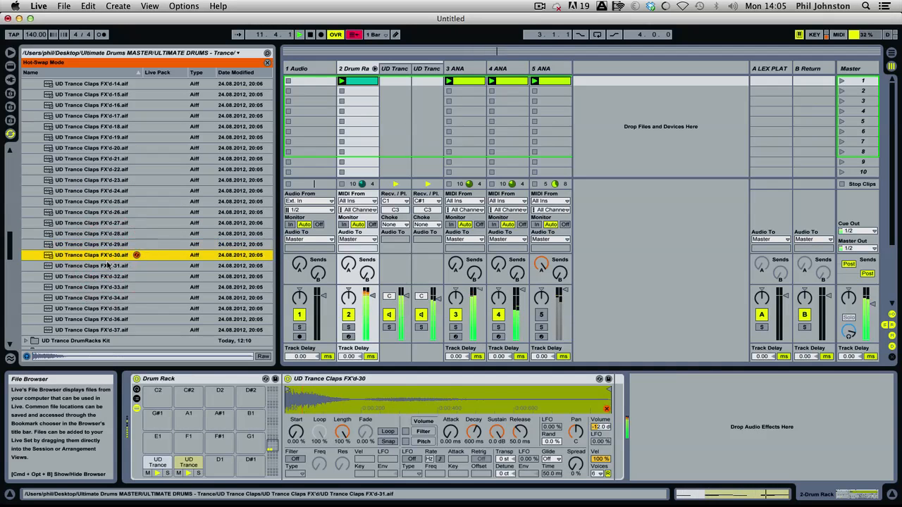
double_click(104, 266)
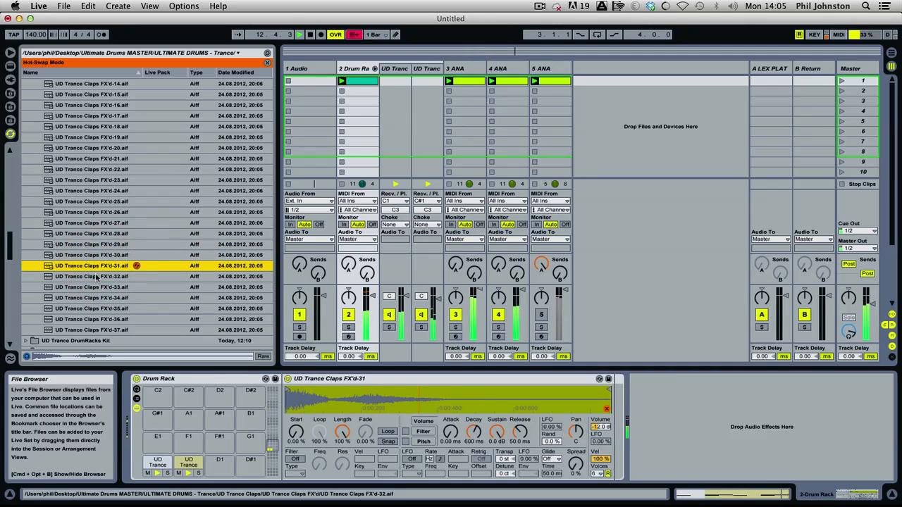
Duplicate the clap chain within the Drum Rack track and select the original clap chain.
left_click(427, 68)
right_click(426, 70)
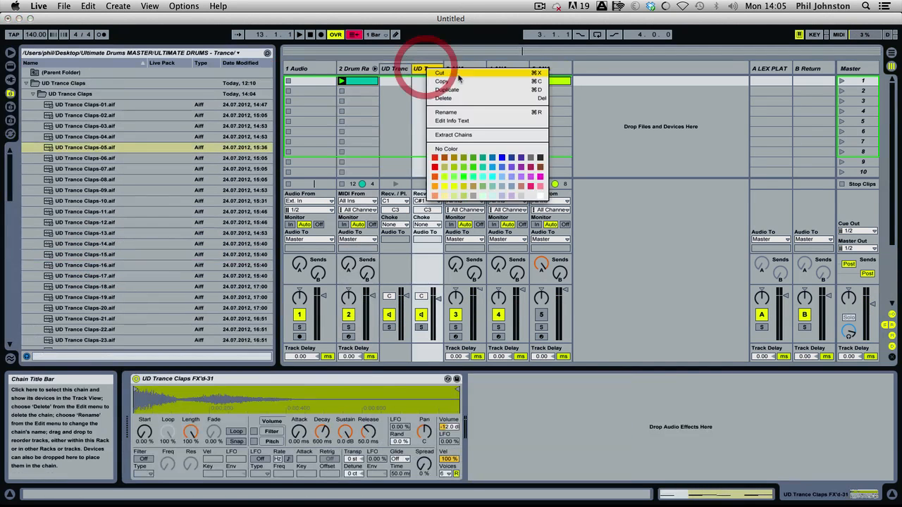
left_click(459, 90)
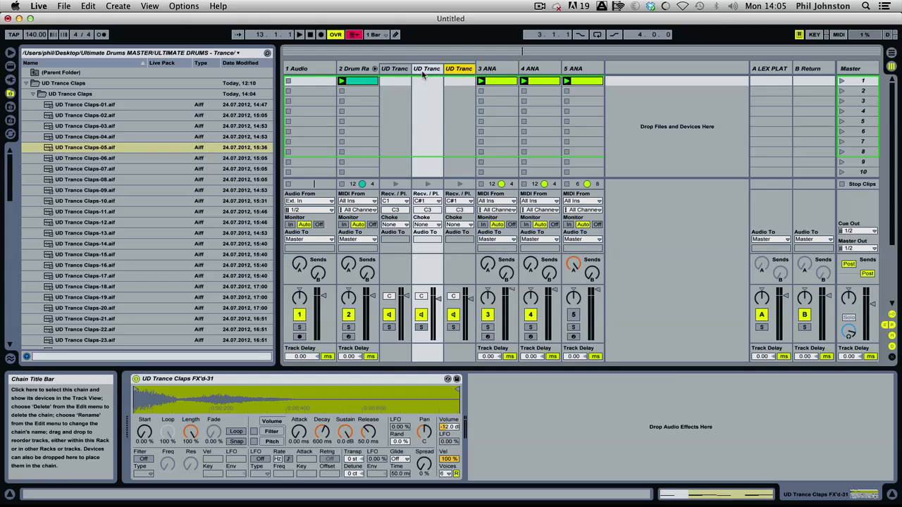
left_click(424, 70)
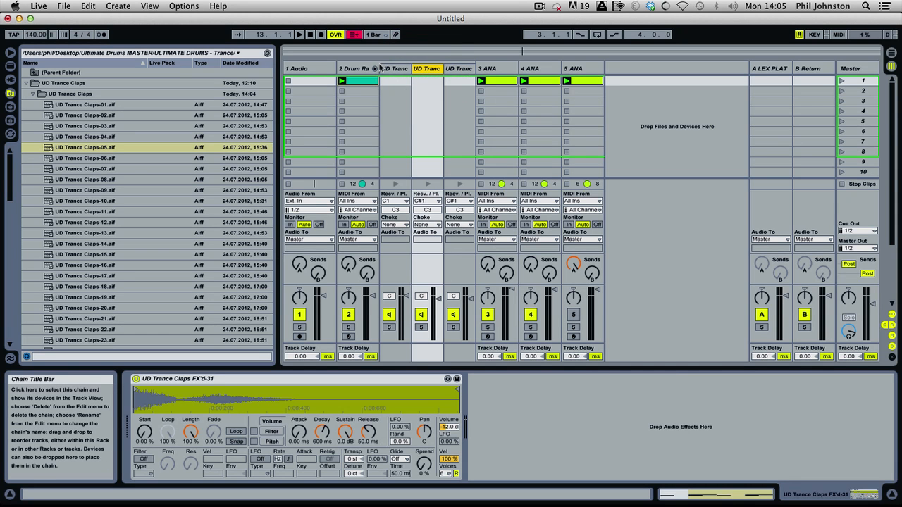
Open the Drum Rack's MIDI clip and examine which notes trigger the layered claps and the kick.
left_click(358, 69)
left_click(360, 81)
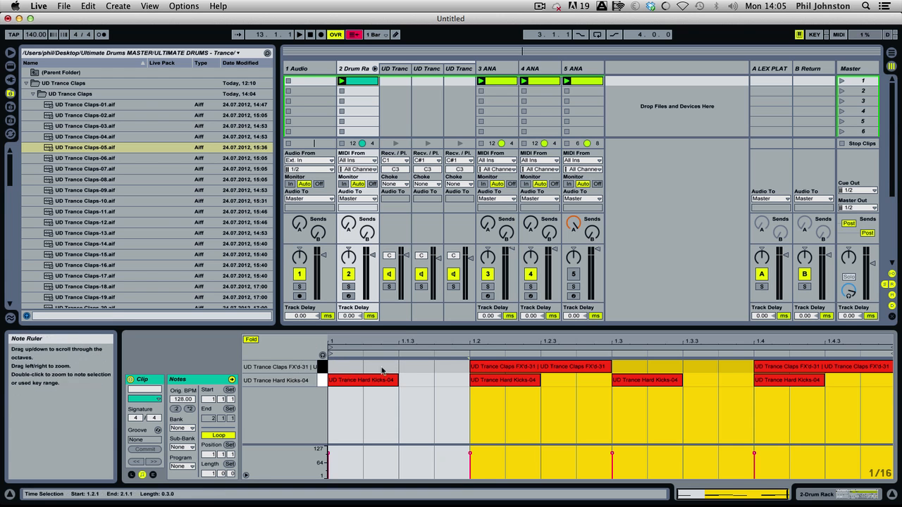
left_click(504, 379)
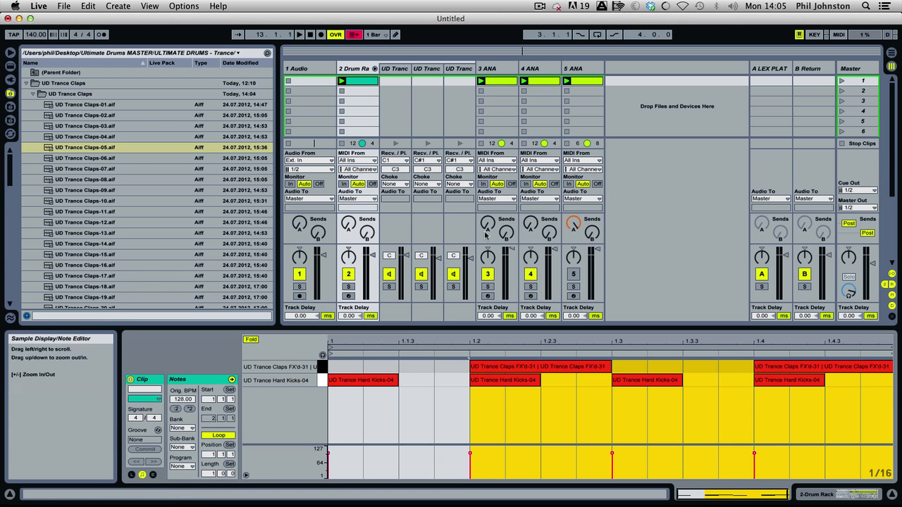
Hot-swap the duplicated clap chain's sample to UD Trance Claps FX'd-35 and start playback.
left_click(427, 69)
left_click(460, 69)
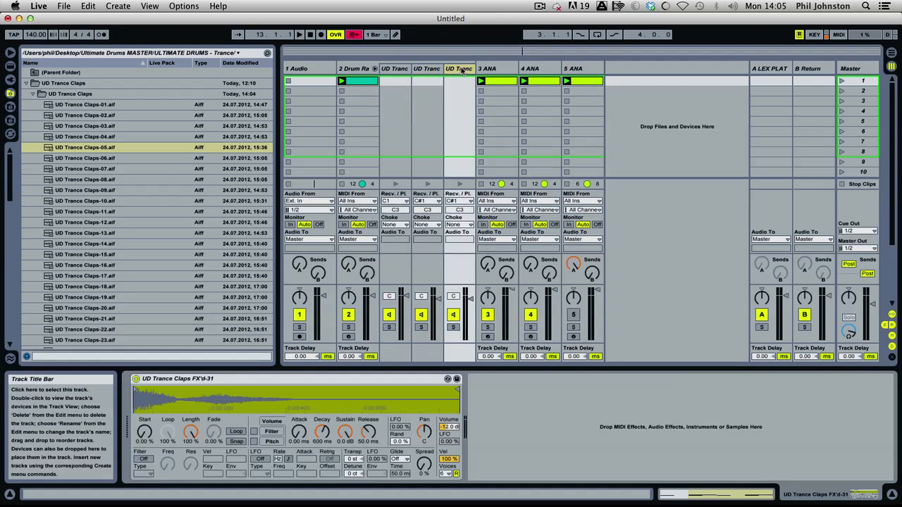
left_click(455, 408)
double_click(99, 284)
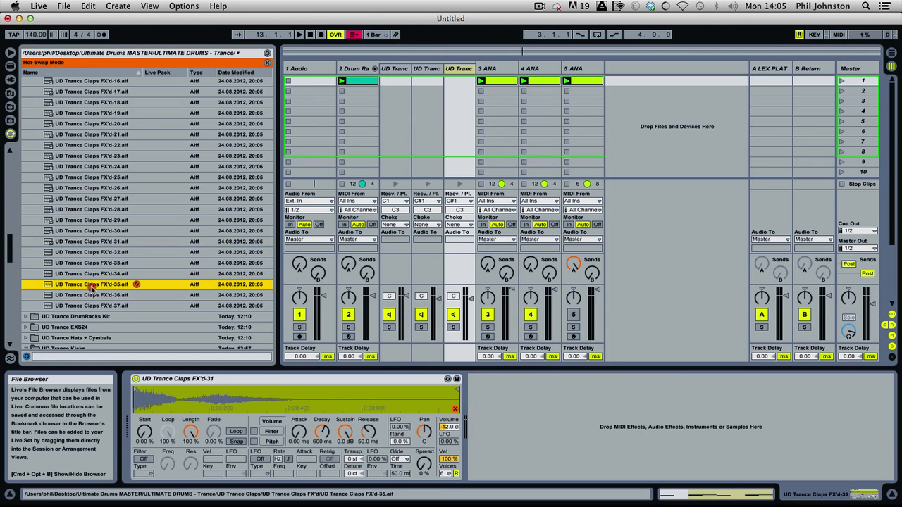
key("space")
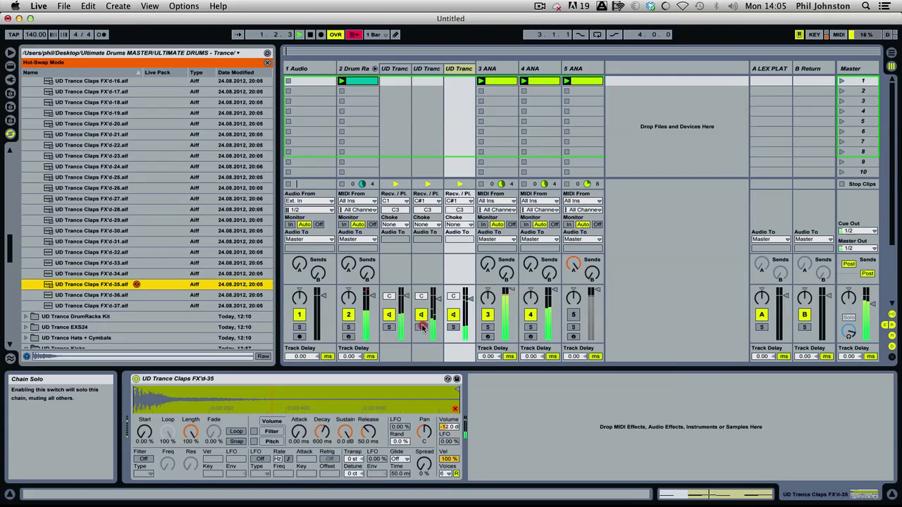
Solo both clap chains and pan the original to 50L and the duplicate to 50R.
left_click(421, 327)
left_click(453, 327)
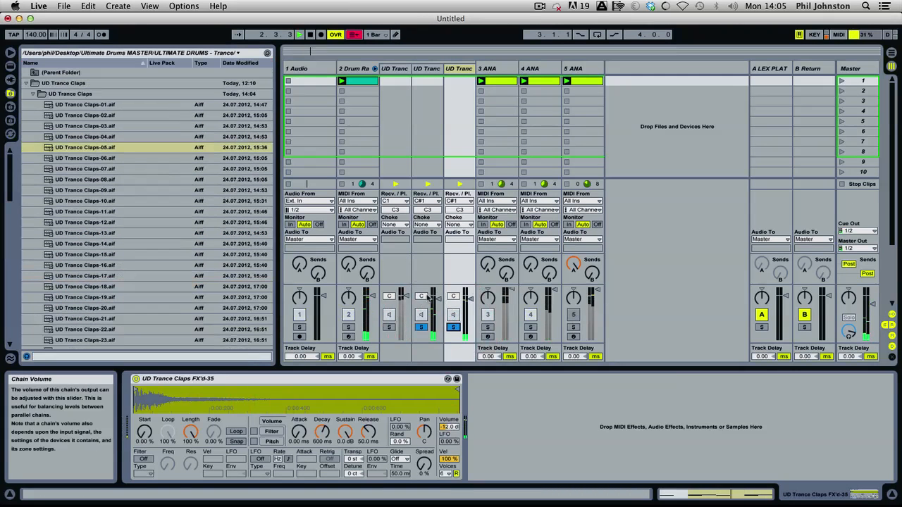
left_click_drag(421, 297, 421, 335)
left_click_drag(453, 297, 453, 259)
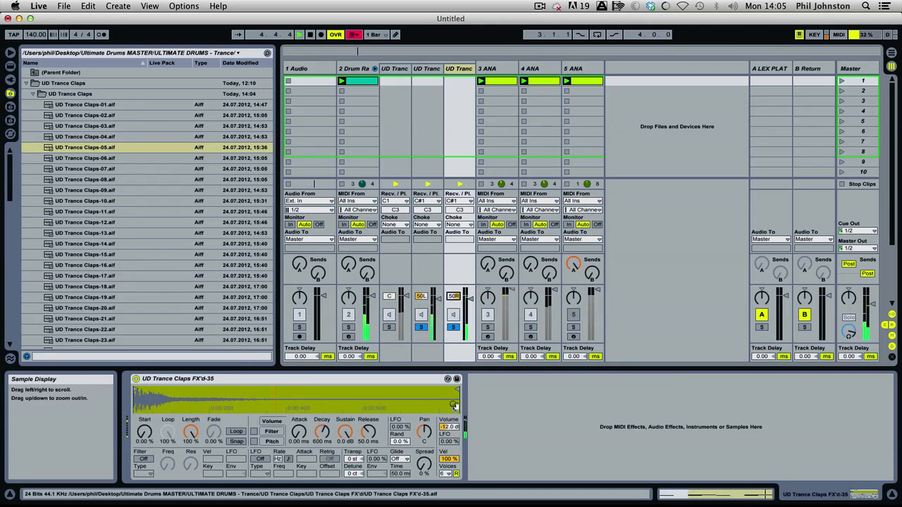
Hot-swap the duplicated clap chain's sample to the dry UD Trance Claps-23.
left_click(452, 408)
left_click_drag(9, 231, 10, 174)
double_click(91, 177)
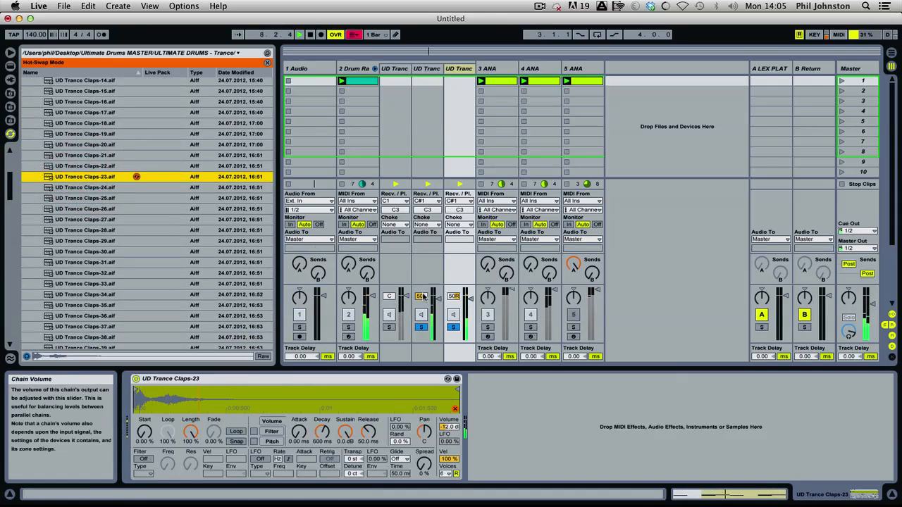
Take both clap chains out of solo, narrowing their panning to 6L and 5R during playback.
left_click_drag(420, 296, 420, 270)
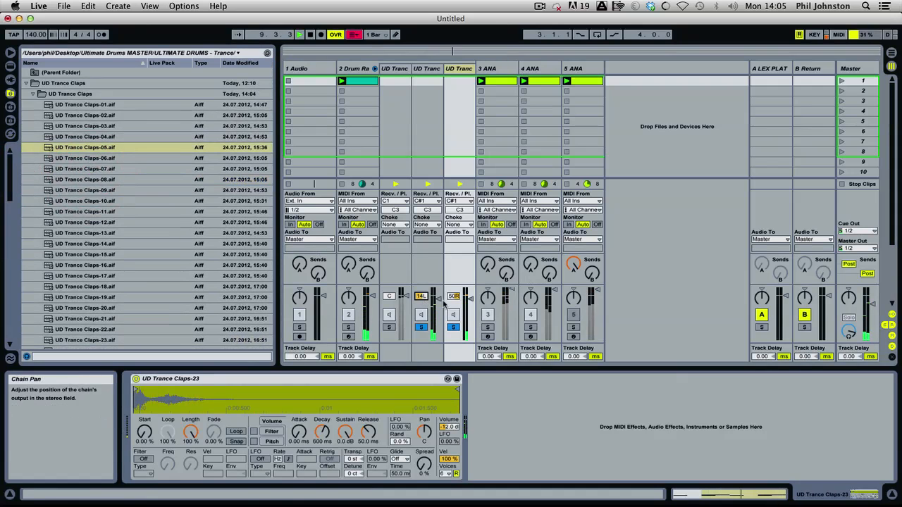
left_click_drag(453, 296, 453, 299)
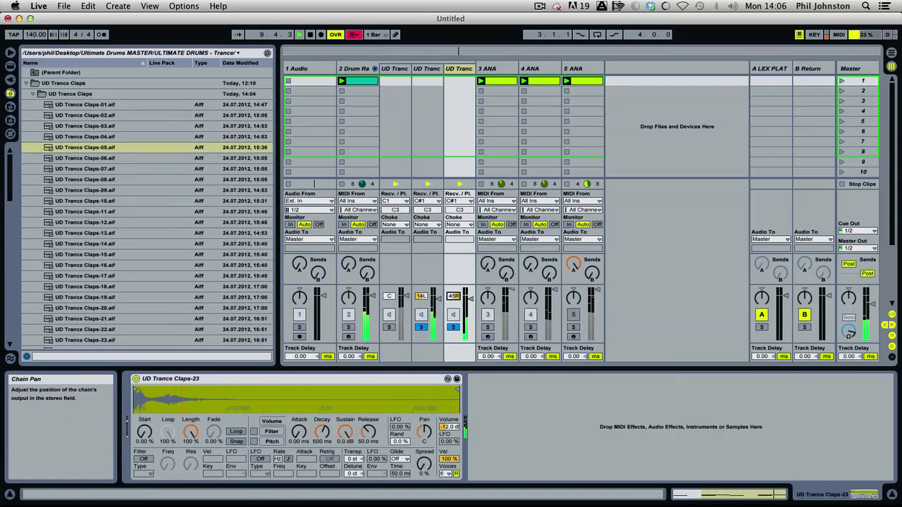
left_click(421, 327)
left_click(454, 327)
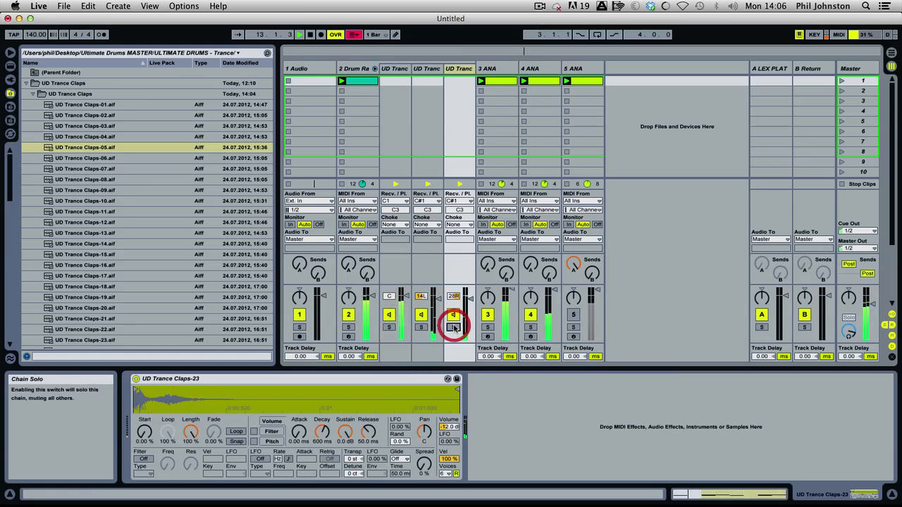
mouse_move(453, 296)
left_mouse_down()
mouse_move(423, 291)
mouse_move(452, 309)
mouse_move(454, 300)
left_mouse_up()
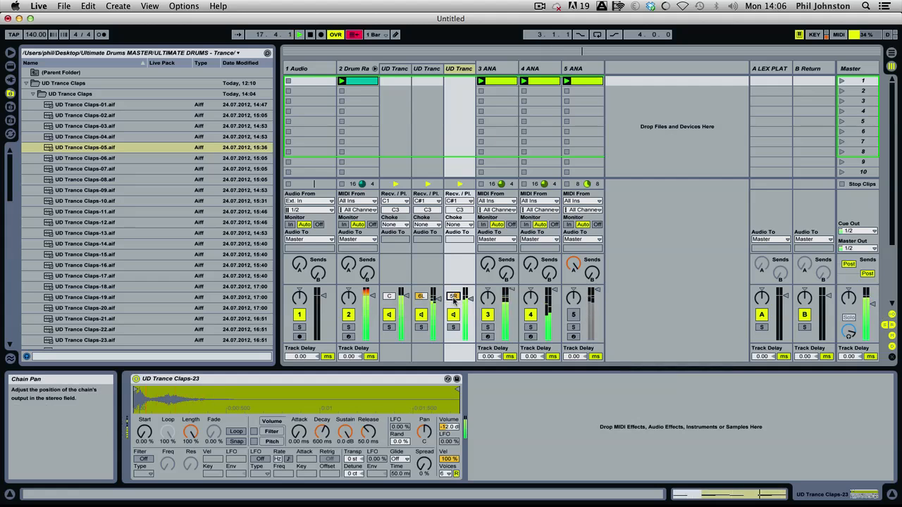
key("space")
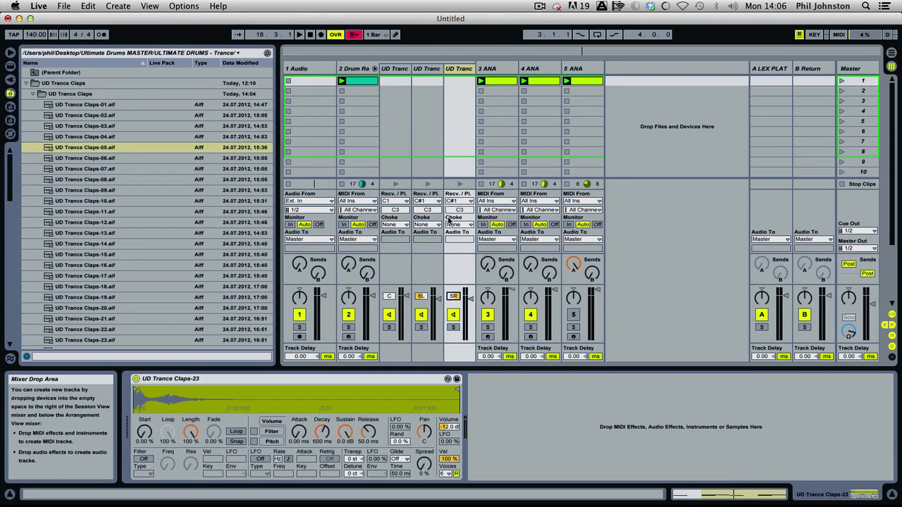
Lower the volume of both clap chains against the mix, bringing the duplicate to about -6.5 dB.
left_click_drag(438, 298, 438, 301)
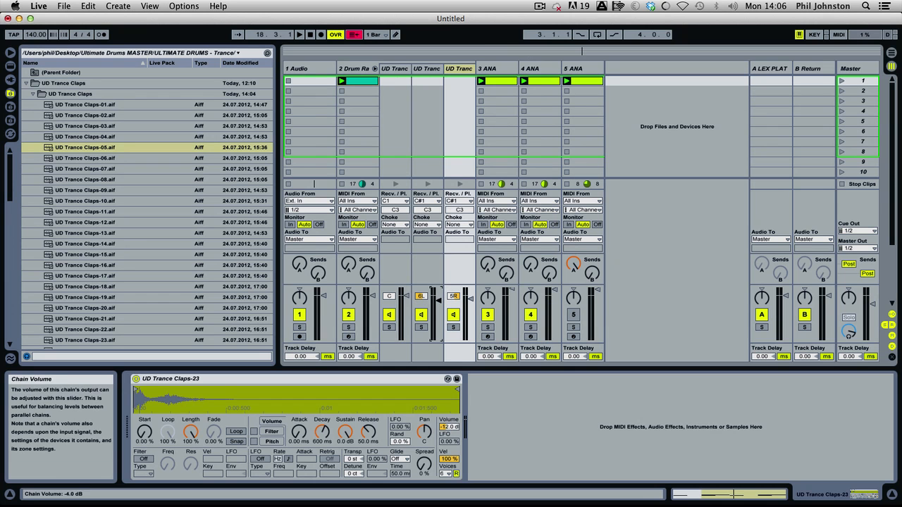
left_click(469, 301)
key("space")
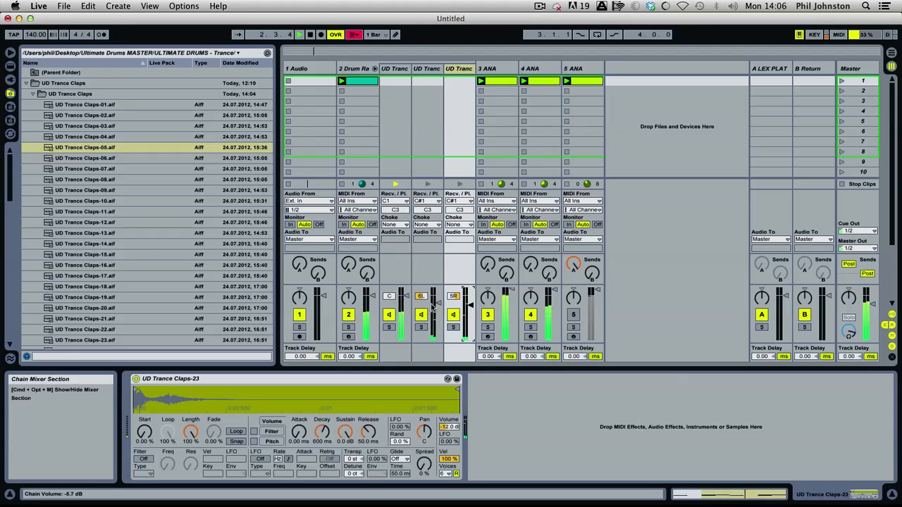
left_click_drag(470, 305, 470, 305)
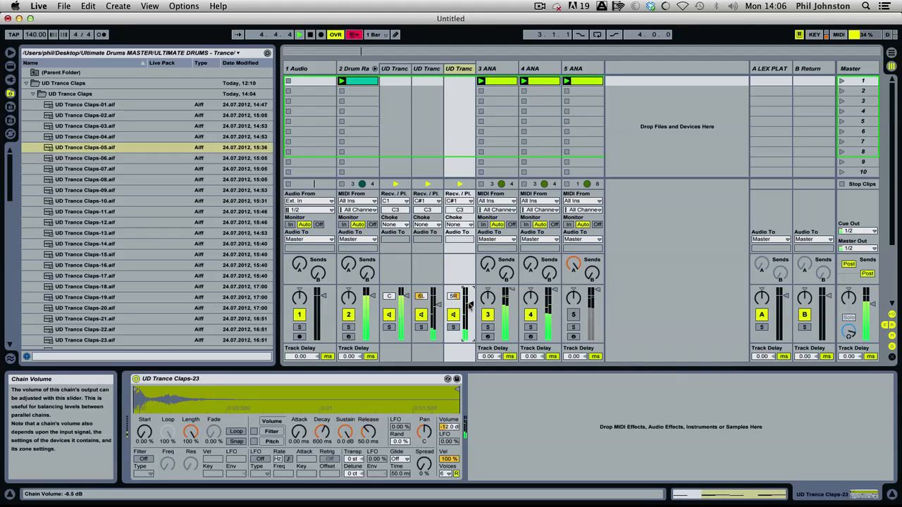
left_click(437, 305)
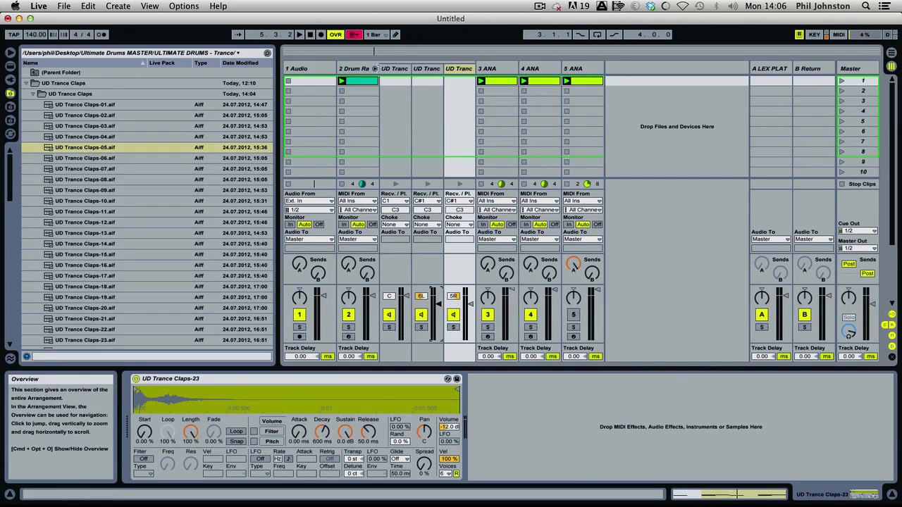
Fold away the Drum Rack's chains in the mixer and collapse the UD Trance Claps folders.
left_click(374, 68)
left_click(354, 68)
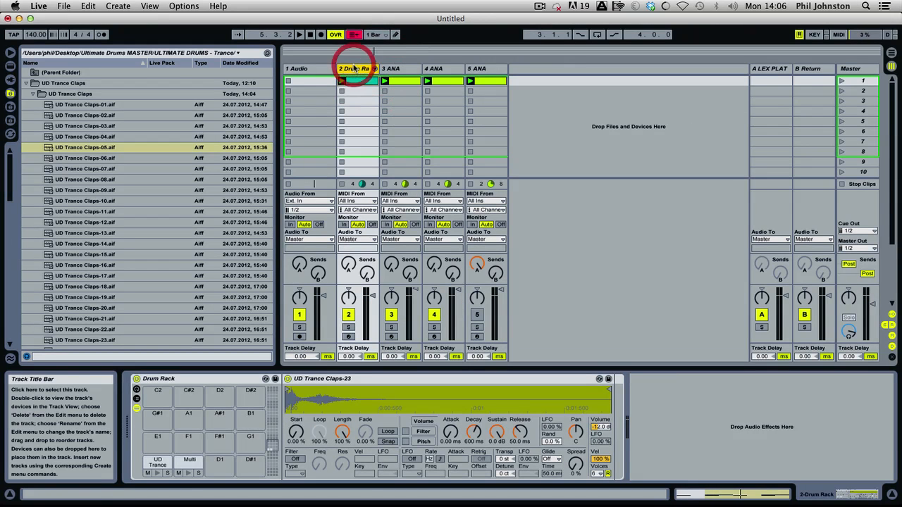
left_click(33, 94)
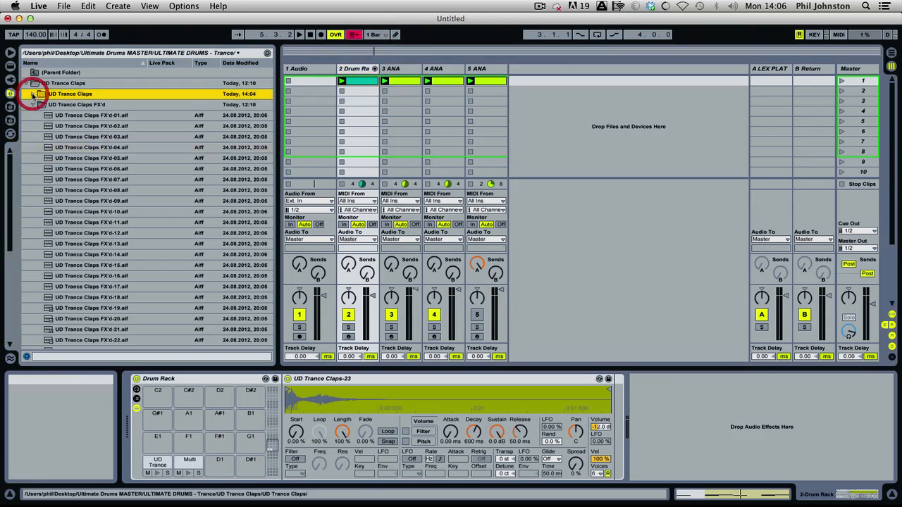
left_click(33, 105)
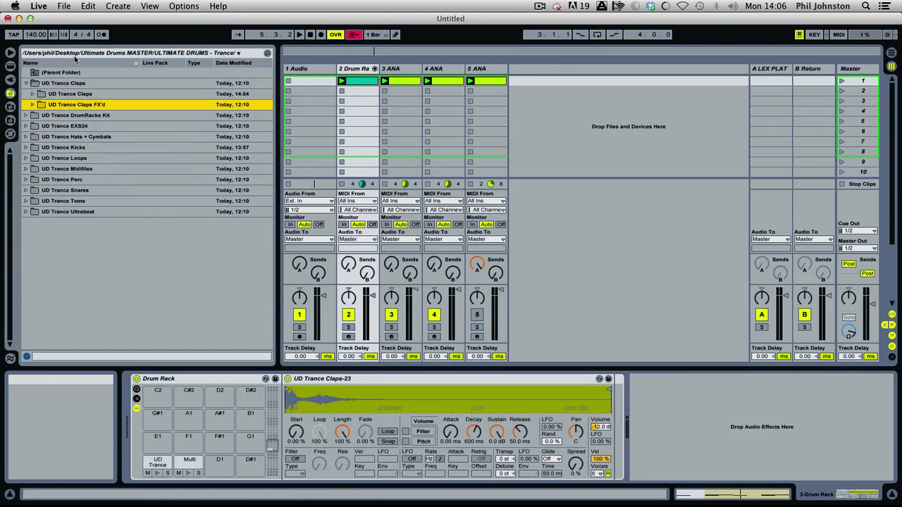
left_click(26, 83)
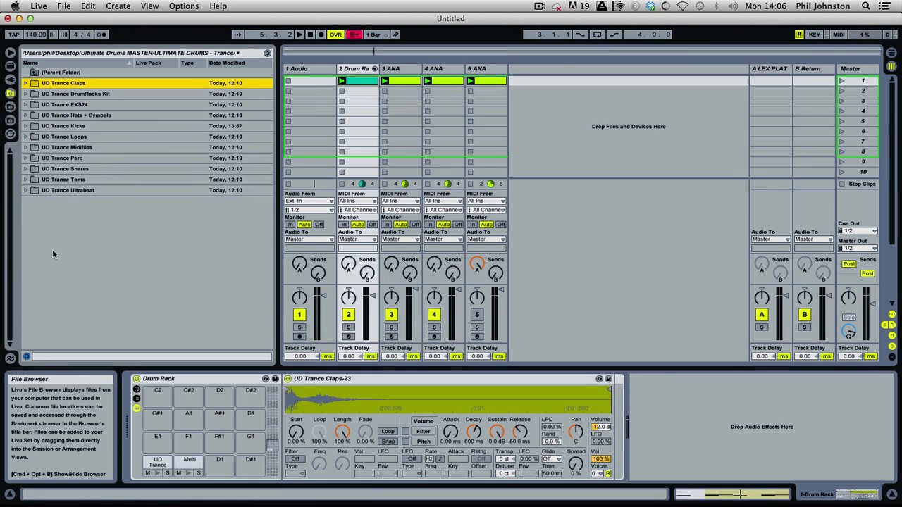
Expand UD Trance Hats + Cymbals down to UD Trance Hats and preview the hats from 01 through 14.
left_click(26, 114)
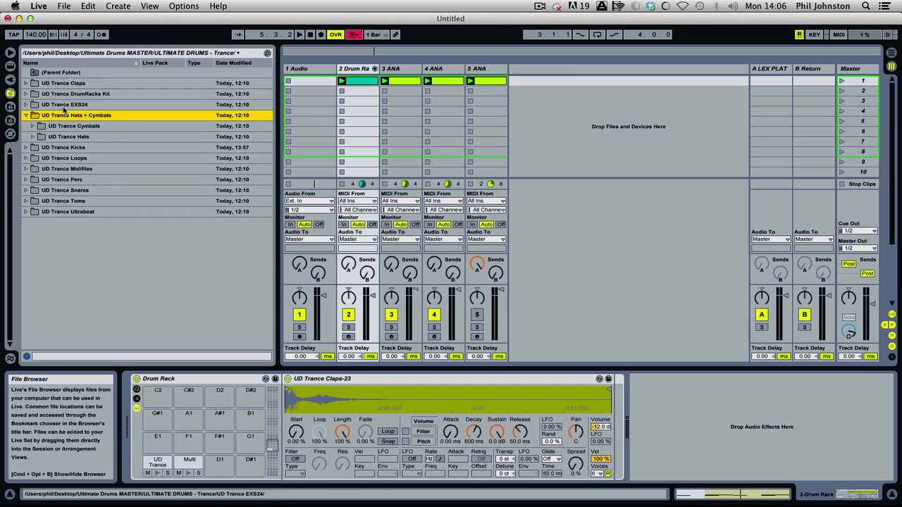
left_click(33, 137)
left_click(78, 156)
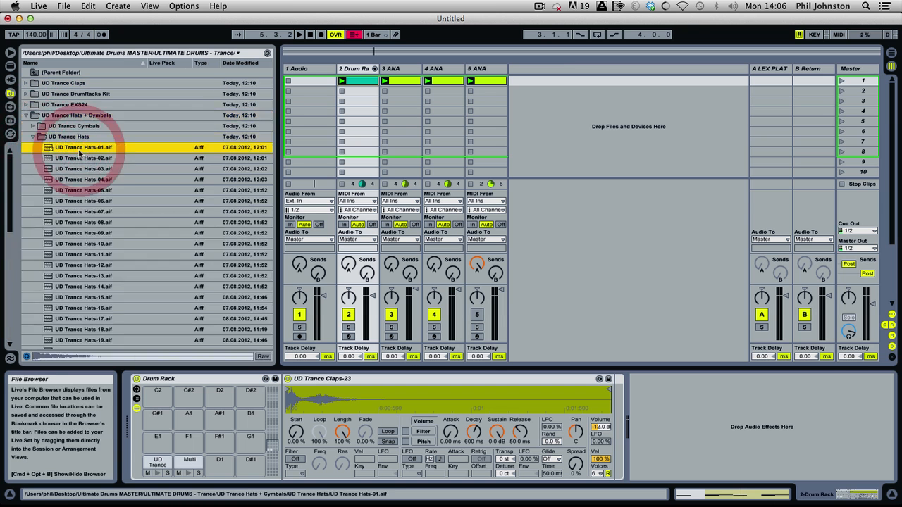
key("Down")
key("Down")
key("Down")
key("Down")
key("Down")
key("Down")
key("Down")
key("Down")
key("Down")
key("Down")
key("Down")
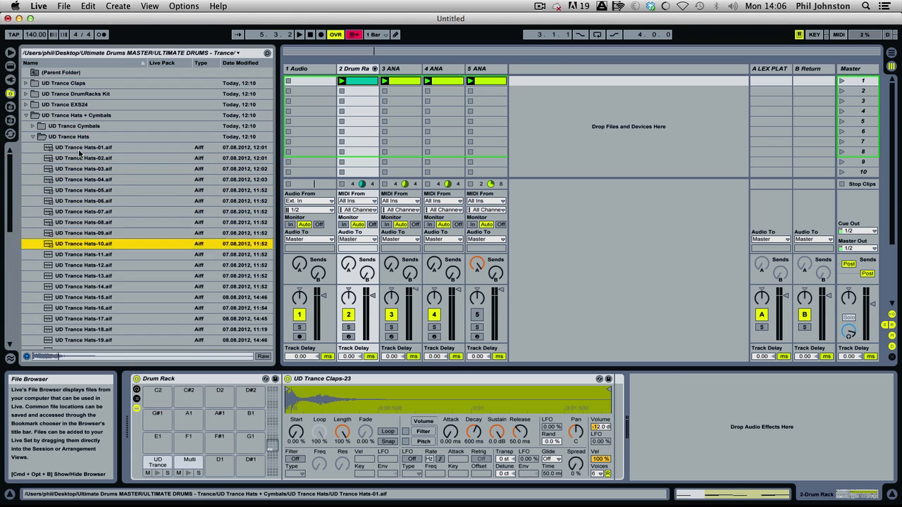
key("Down")
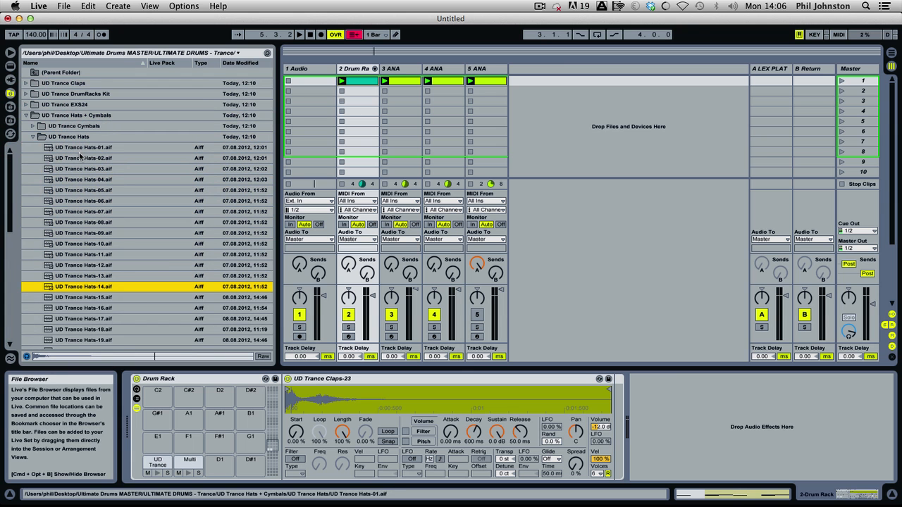
Preview UD Trance Hats-02 through 09 and load Hats-08 and Hats-09 together onto the Drum Rack's D1 and D#1 pads.
left_click(357, 69)
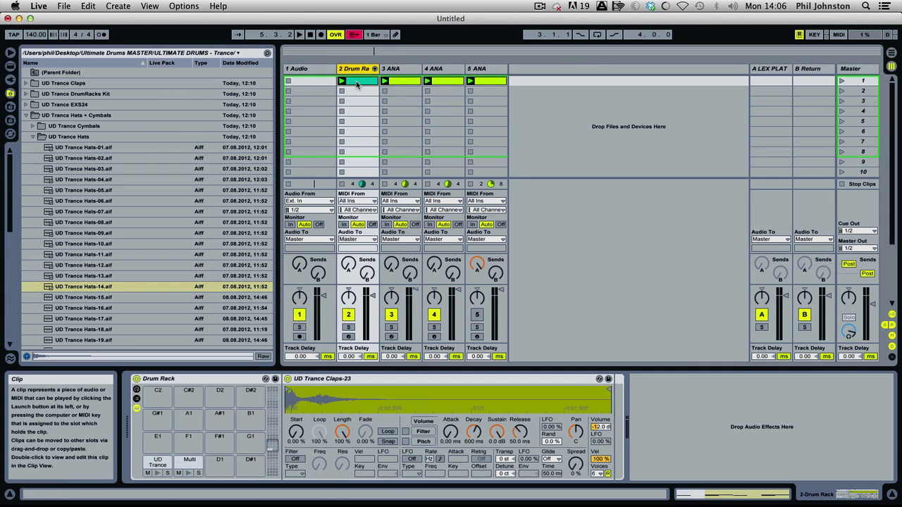
left_click(87, 159)
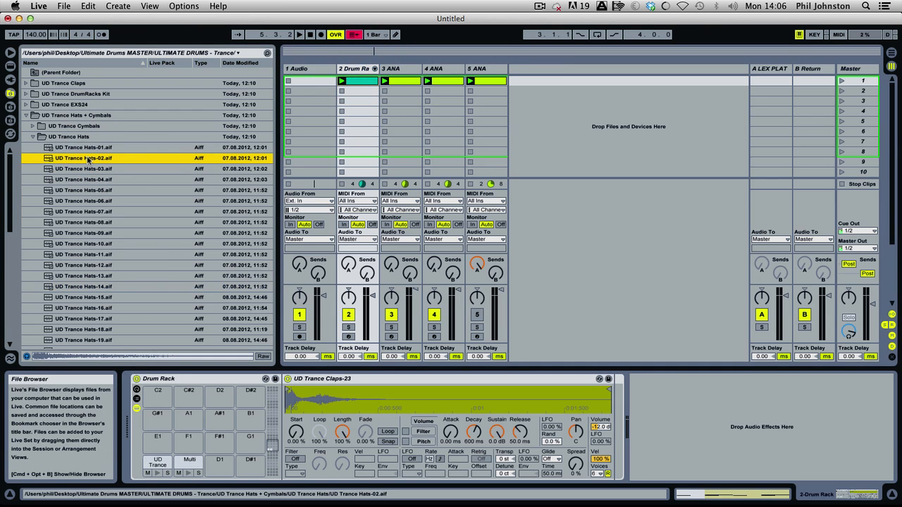
key("Down")
key("Down")
key("Down")
key("Down")
key("Down")
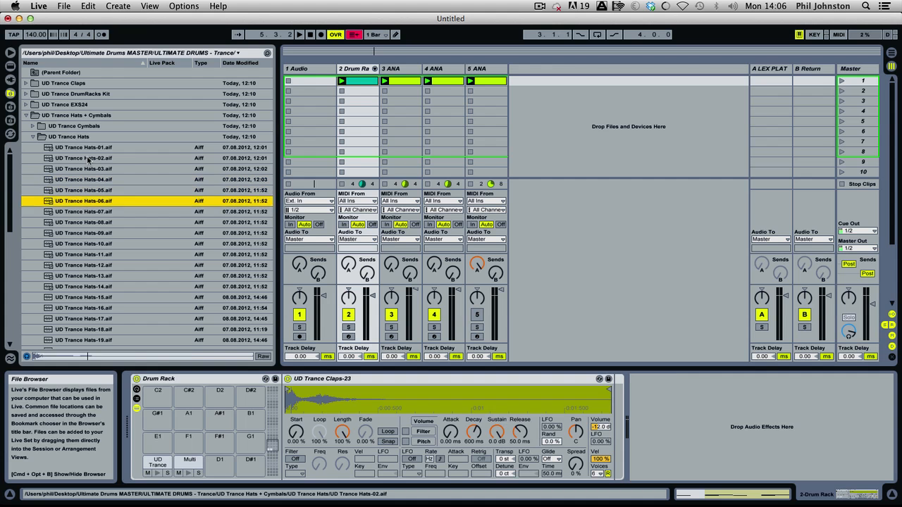
key("Down")
key("Down")
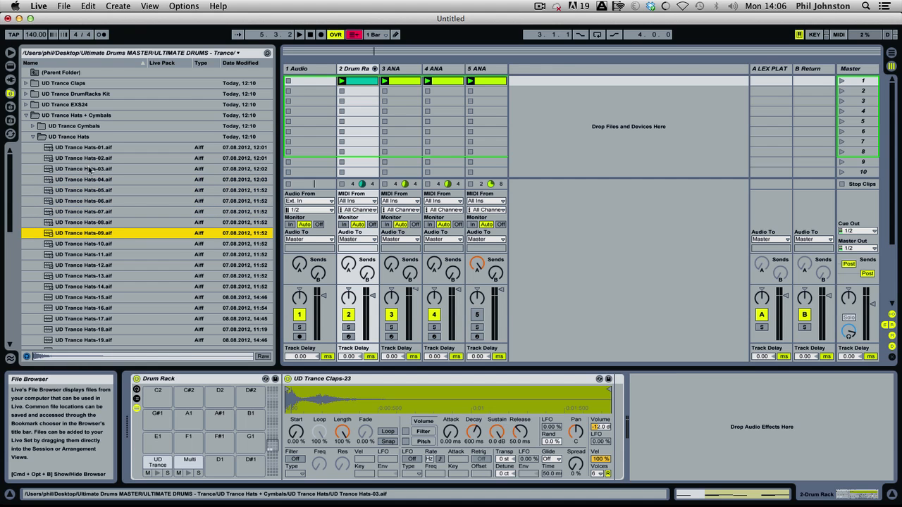
key("shift+Up")
left_click_drag(93, 234, 218, 458)
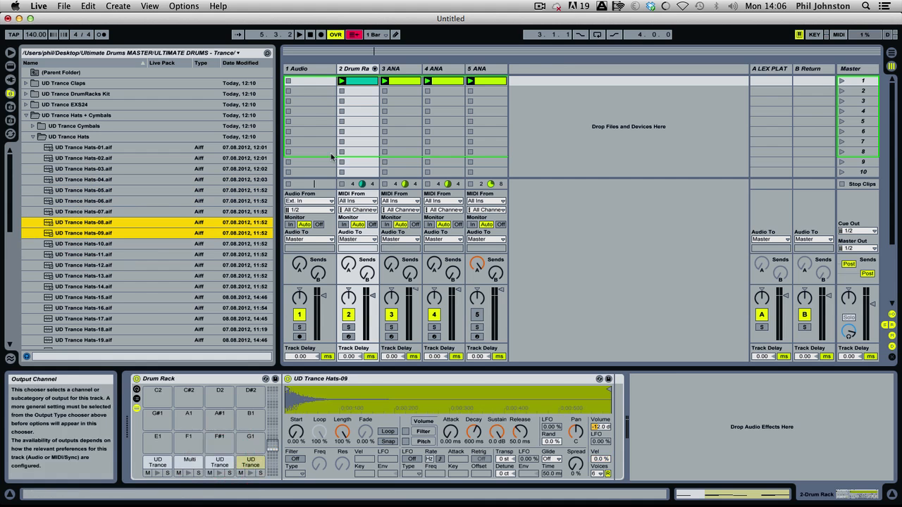
Add sixteenth notes to the drum clip, with UD Trance Hats-08 on every beat and Hats-09 on every offbeat, and start playback.
left_click(361, 82)
left_click(361, 82)
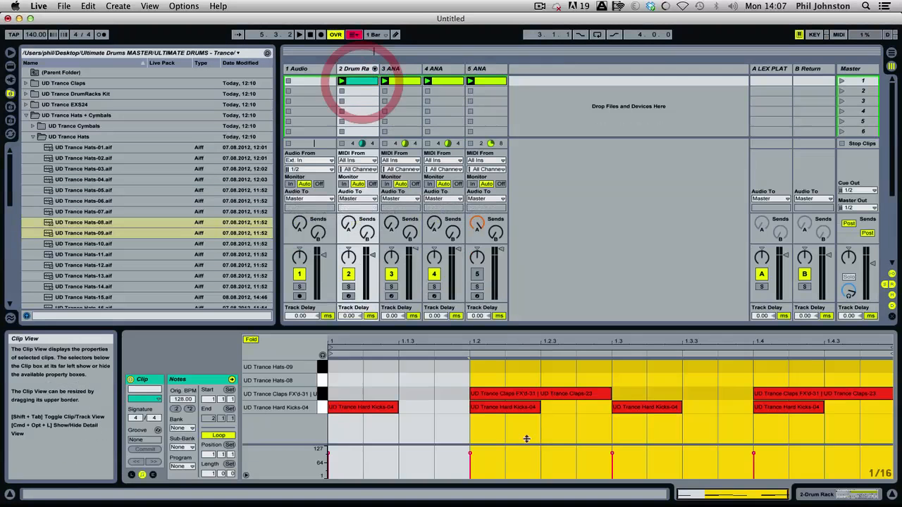
double_click(344, 381)
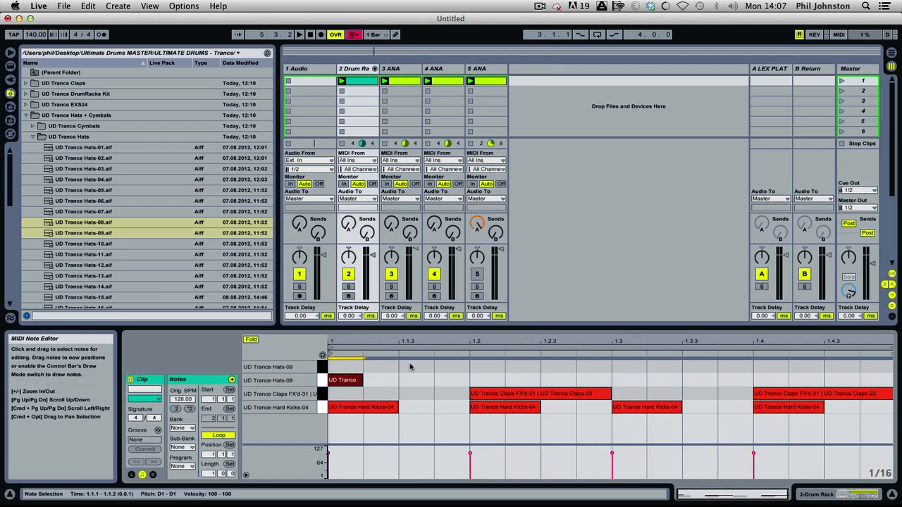
double_click(414, 367)
double_click(478, 381)
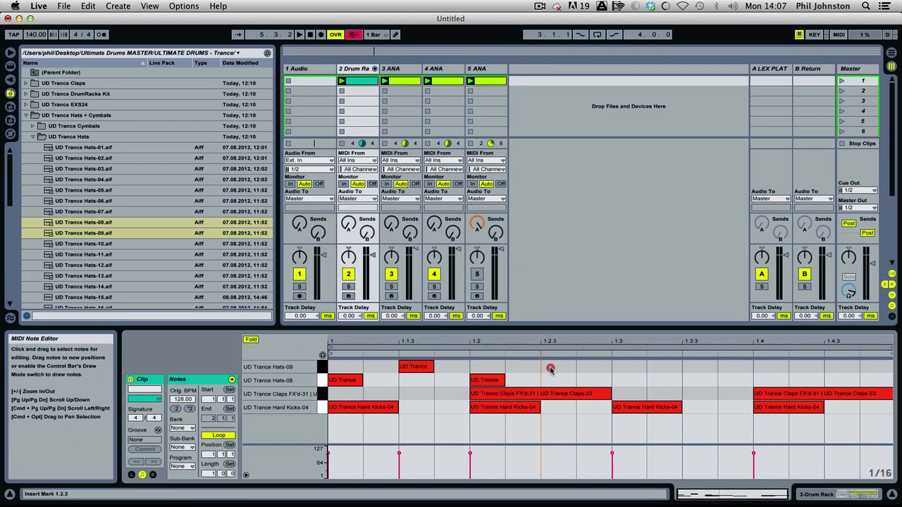
double_click(557, 366)
double_click(627, 381)
double_click(699, 367)
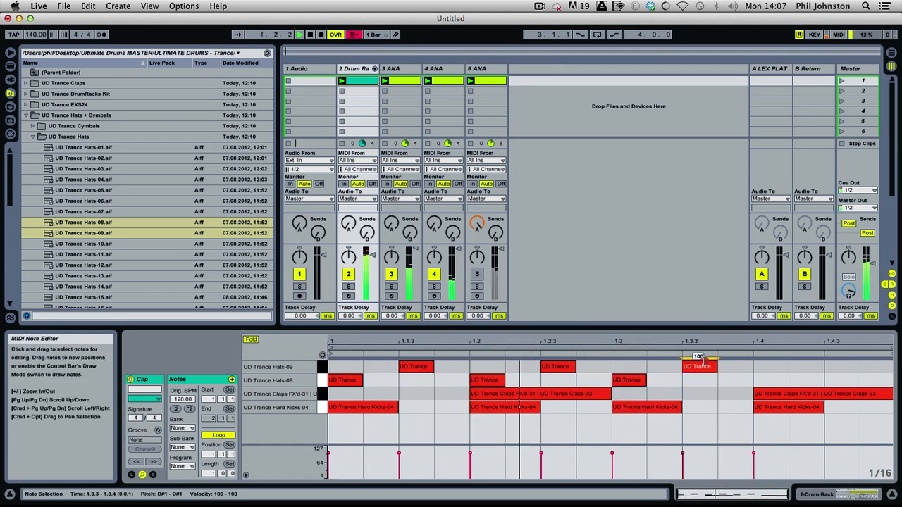
key("space")
double_click(769, 380)
double_click(840, 367)
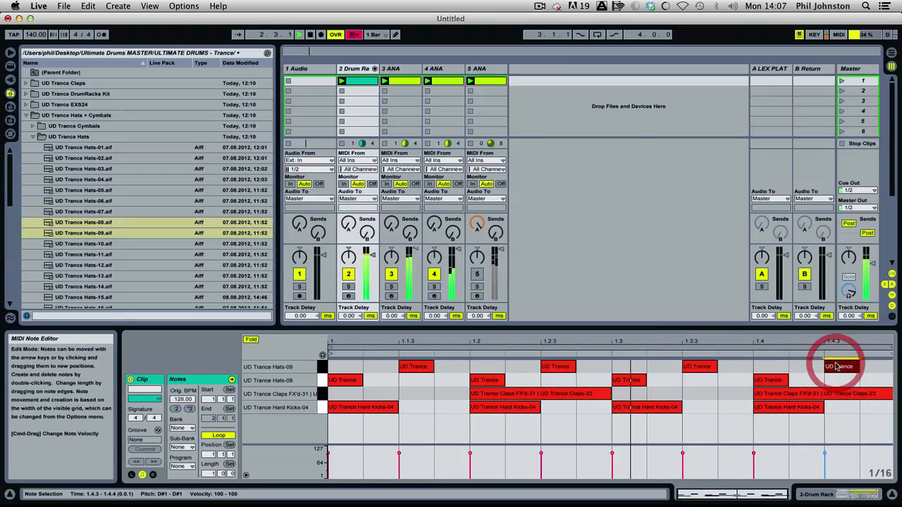
Solo the Drum Rack track and play the pattern while checking the chain levels in the mixer.
left_click(374, 69)
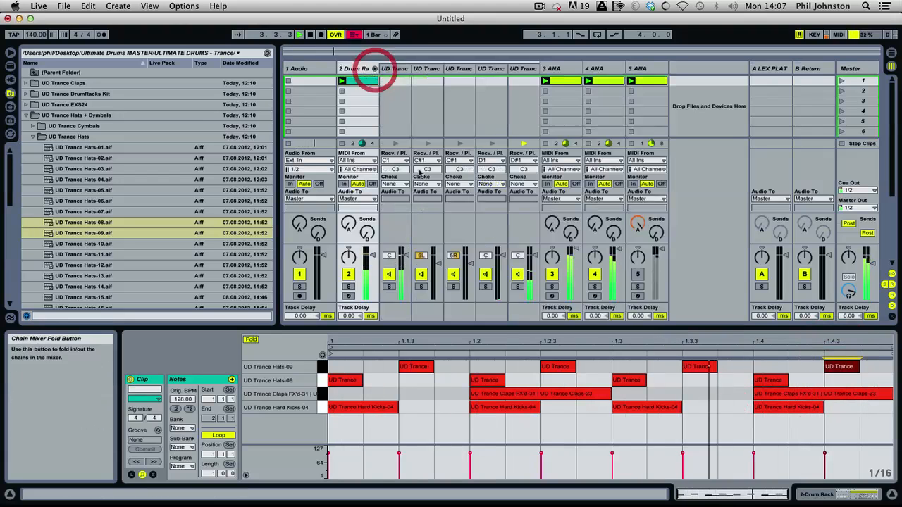
left_click(348, 286)
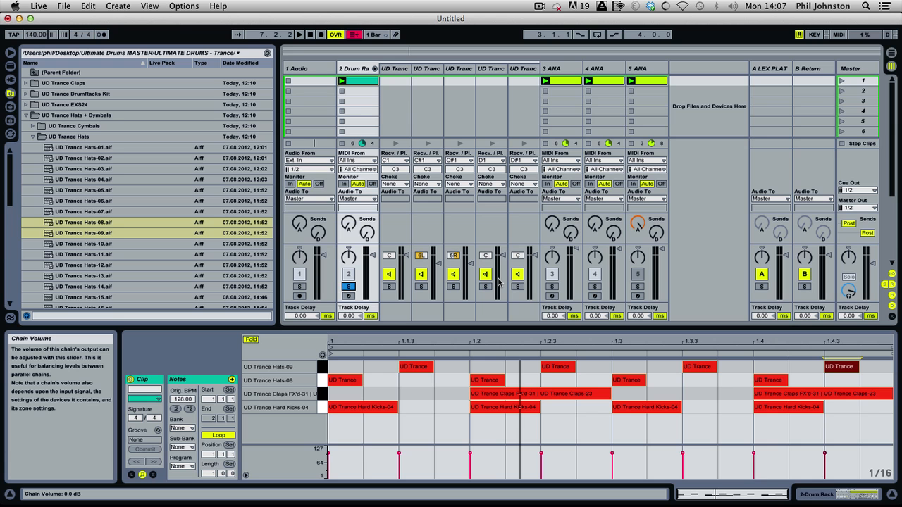
key("space")
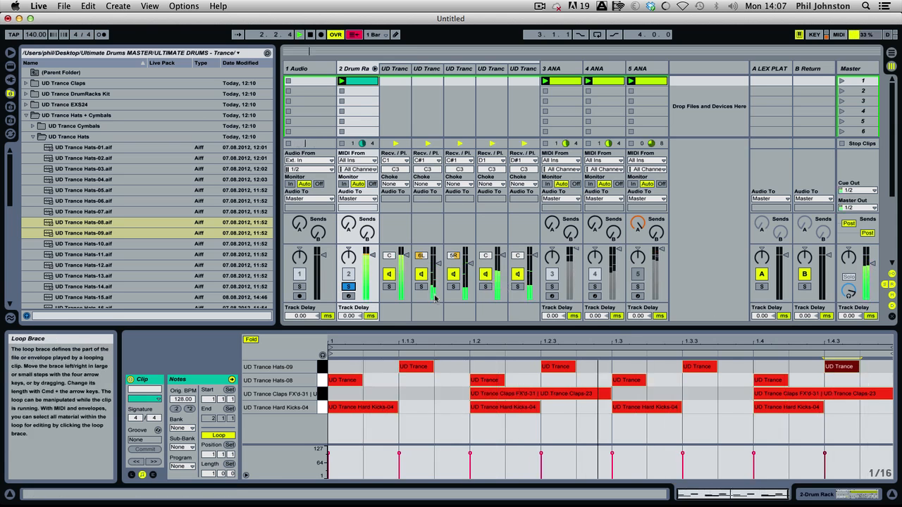
left_click(375, 68)
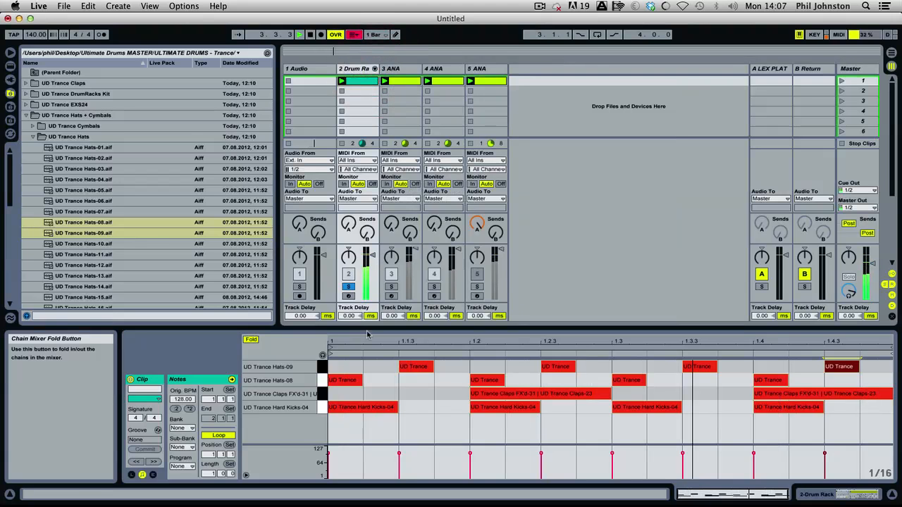
key("space")
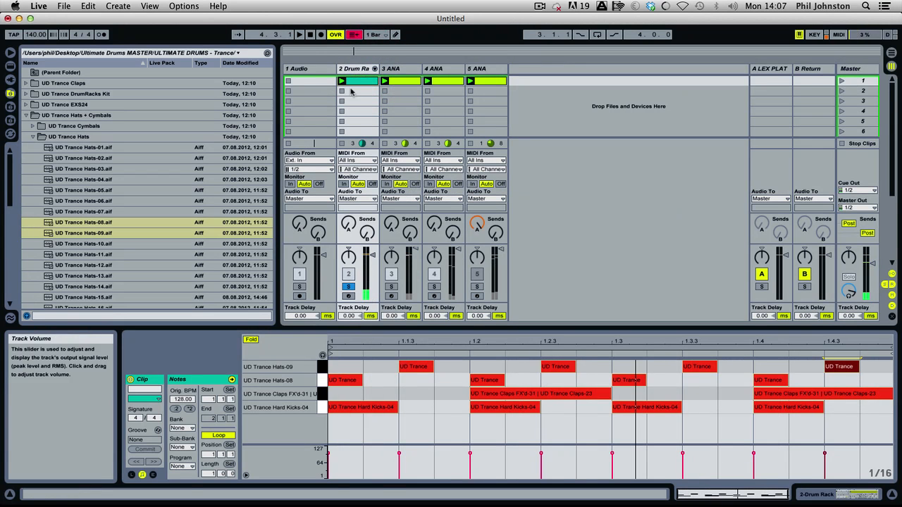
Preview UD Trance Hats-07, 11 and 12, and load Hats-12 onto the Drum Rack's G1 pad.
left_click(107, 211)
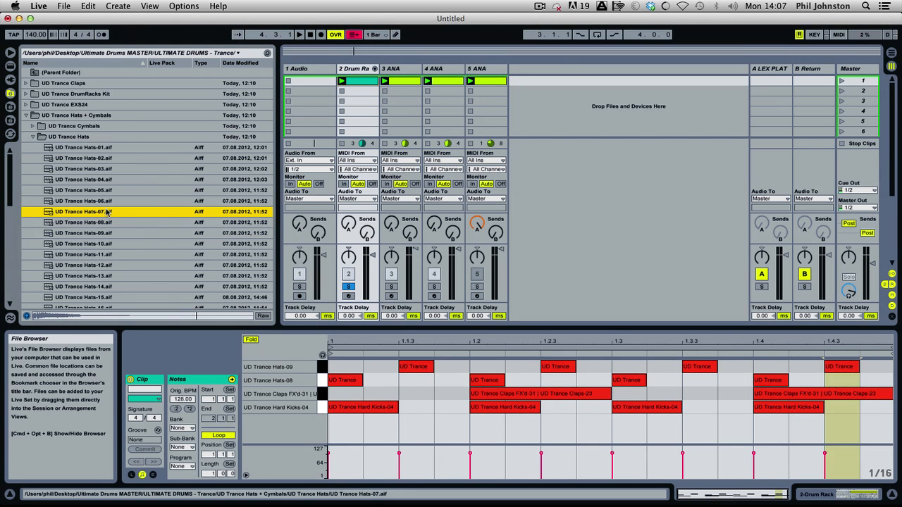
left_click(99, 254)
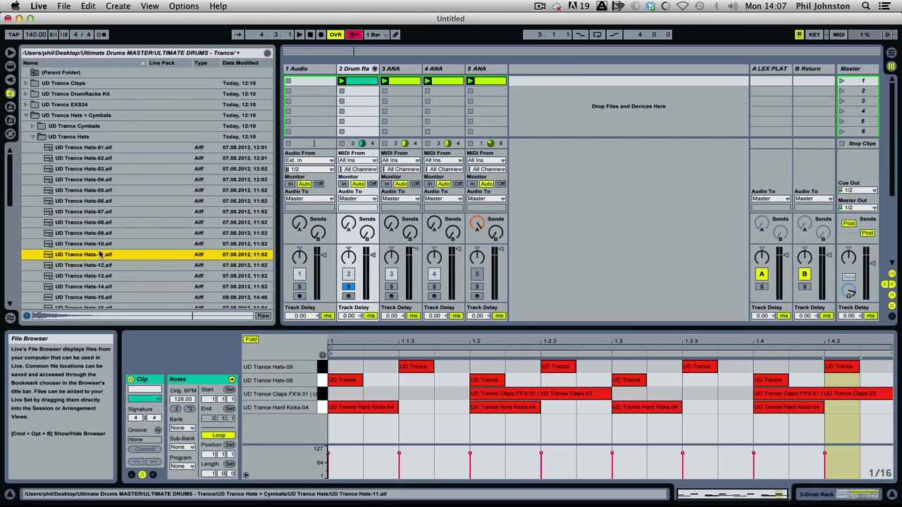
left_click(97, 265)
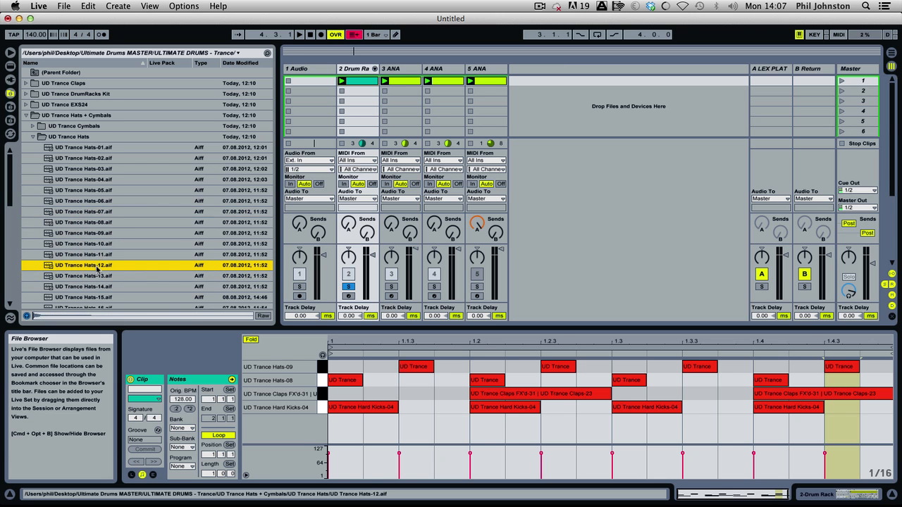
left_click(345, 68)
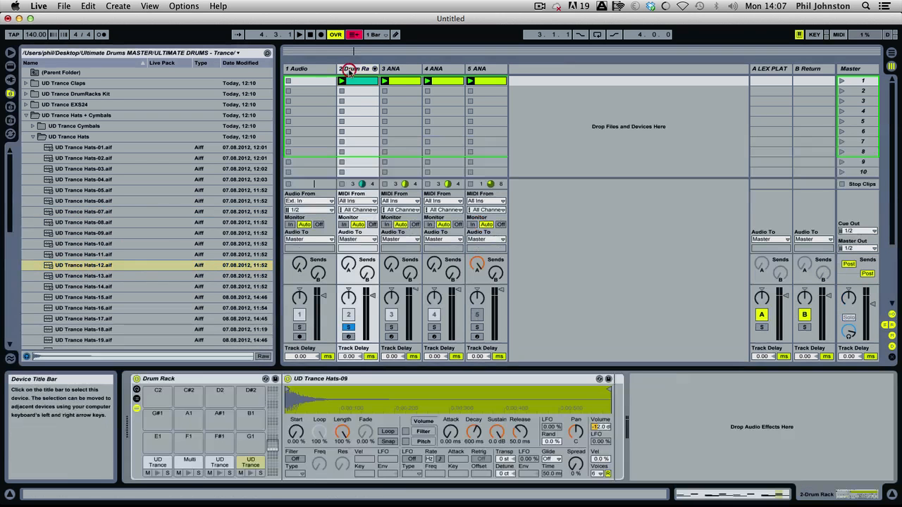
left_click_drag(82, 266, 266, 395)
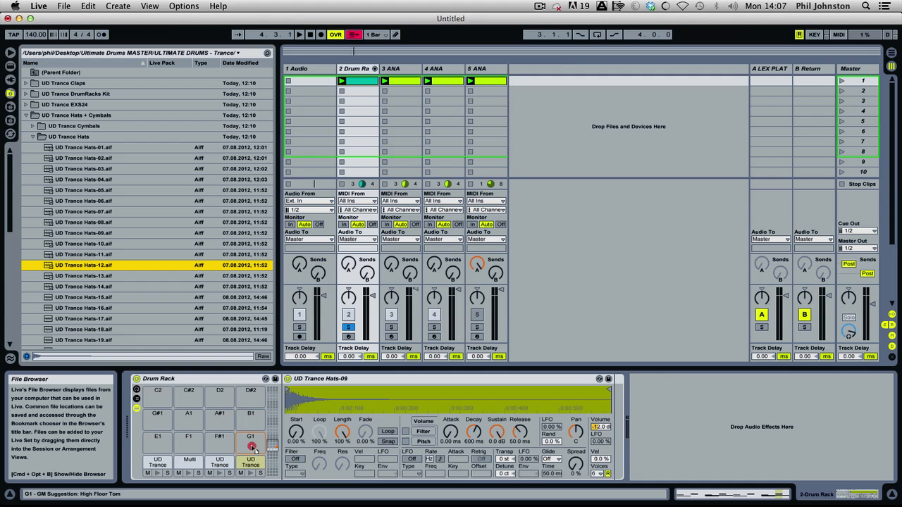
Place UD Trance Hats-12 notes at 1.1.4 and 1.3.4 in the drum clip during playback.
left_click(355, 81)
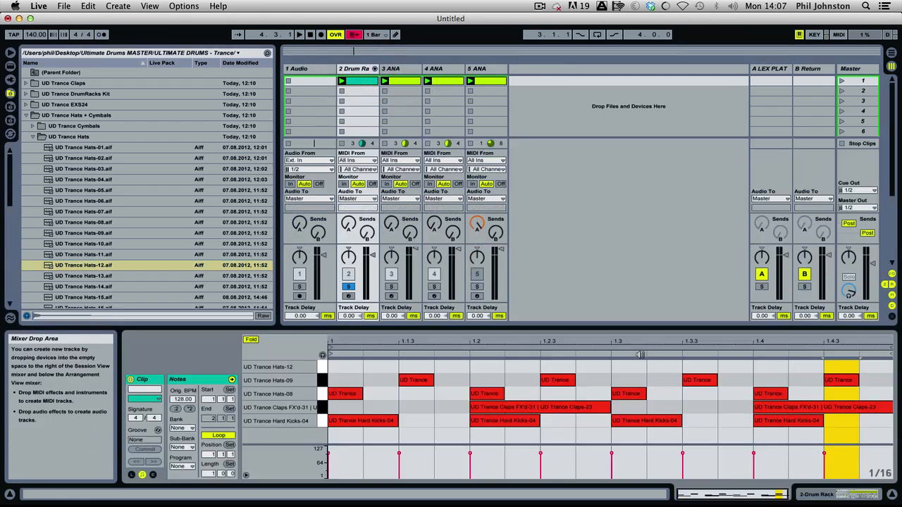
key("space")
double_click(735, 367)
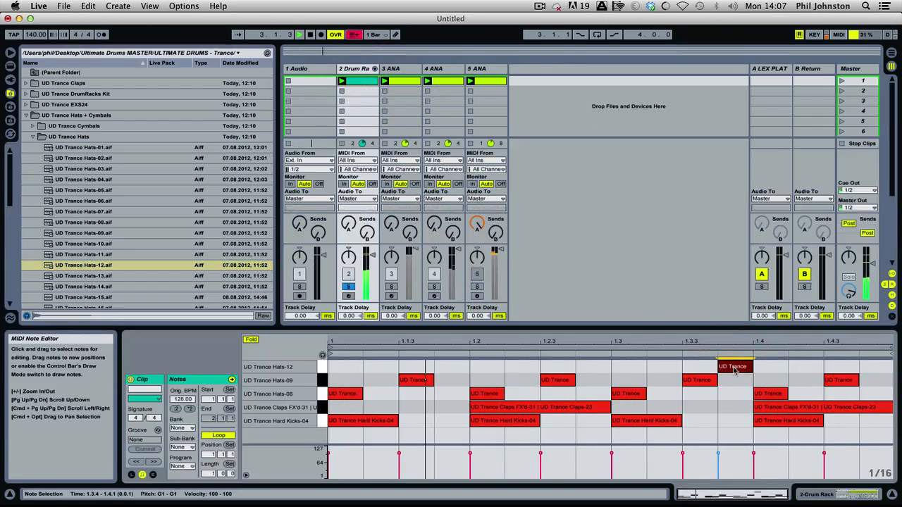
left_click_drag(735, 371, 465, 364)
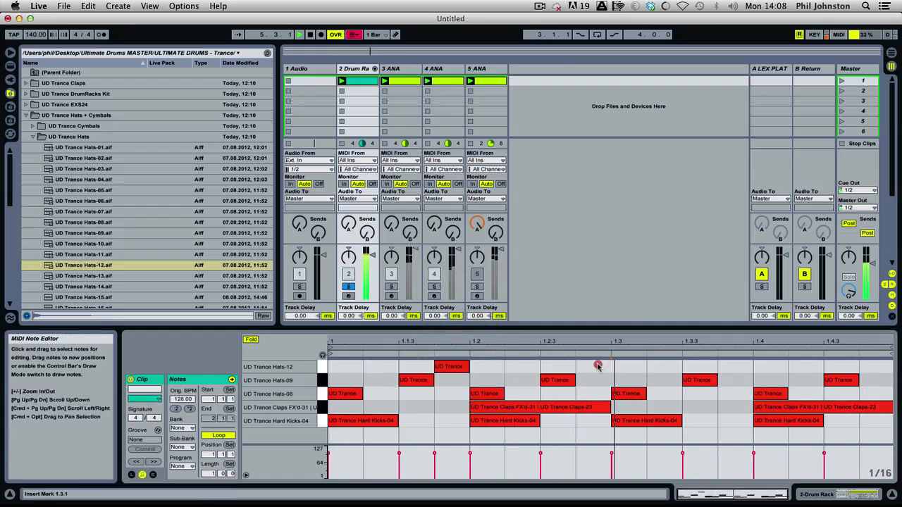
double_click(591, 367)
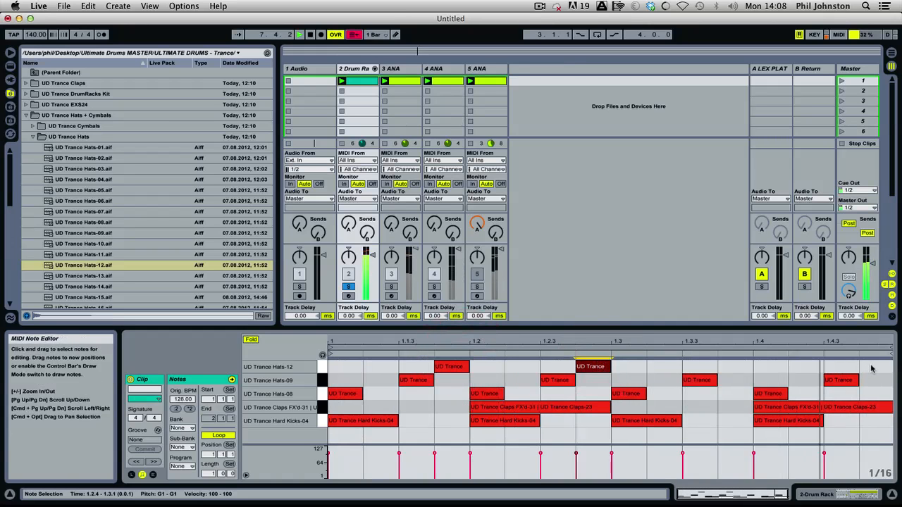
left_click_drag(591, 366, 745, 365)
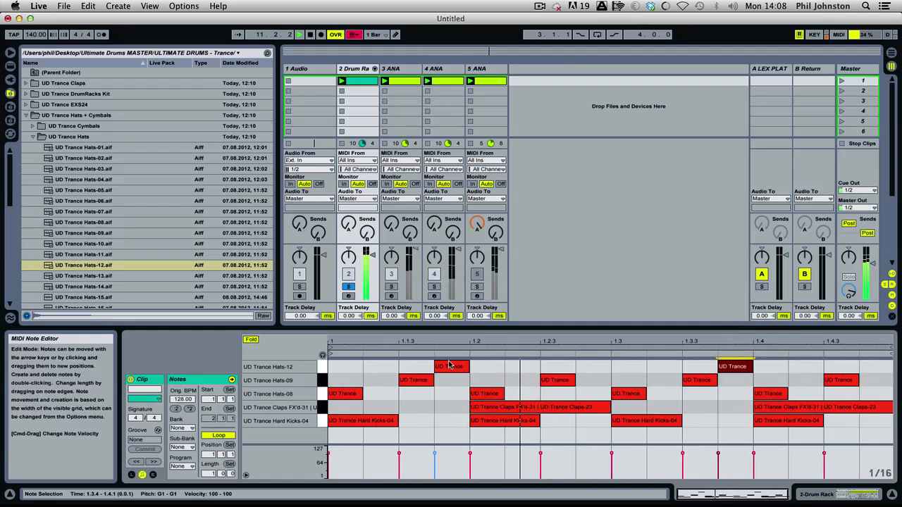
left_click_drag(401, 367, 641, 357)
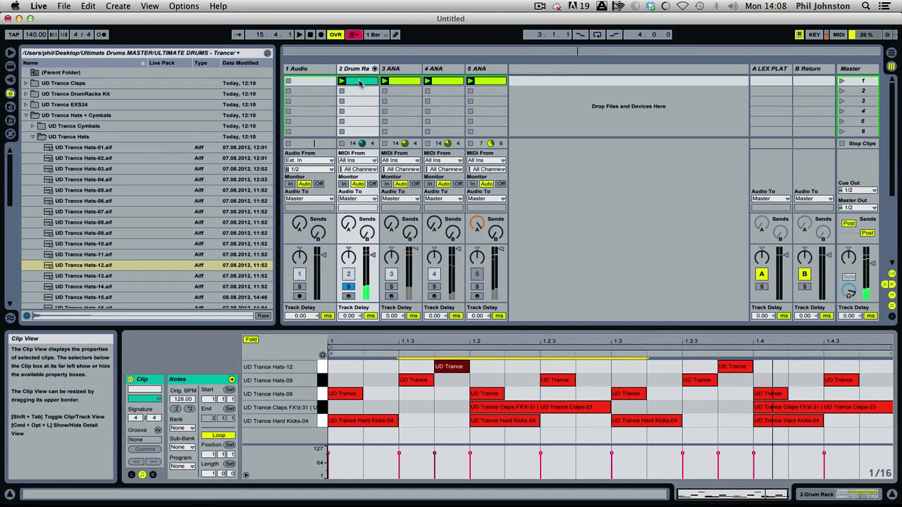
Show the Simpler settings of UD Trance Hats-12 on the G1 pad and play the pattern.
left_click(363, 70)
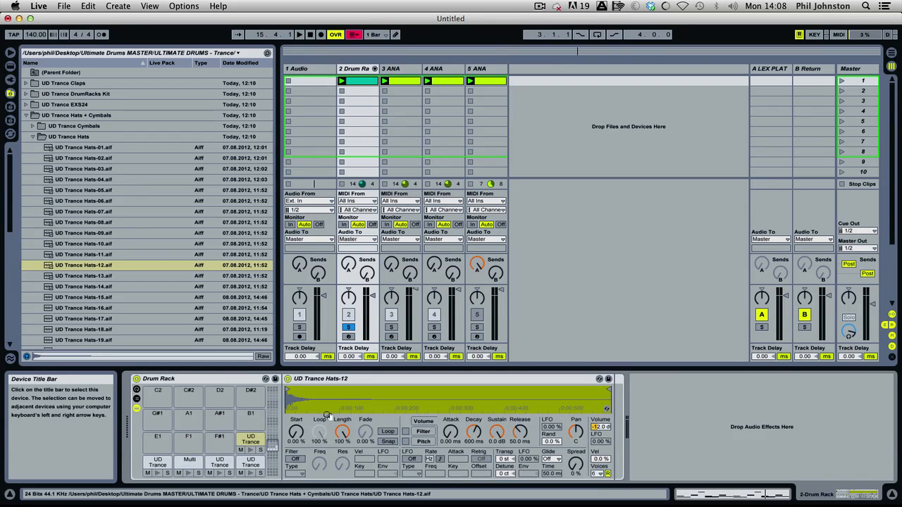
left_click(248, 443)
key("space")
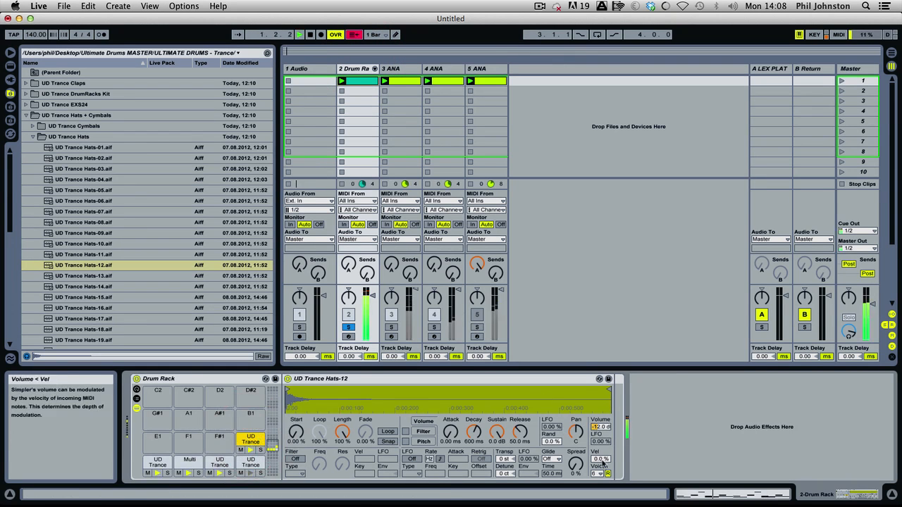
Lower the velocities of the Hats-12 note at 1.1.4 and the Hats-09 note at 1.3.3, setting the latter to 39.
left_click(366, 82)
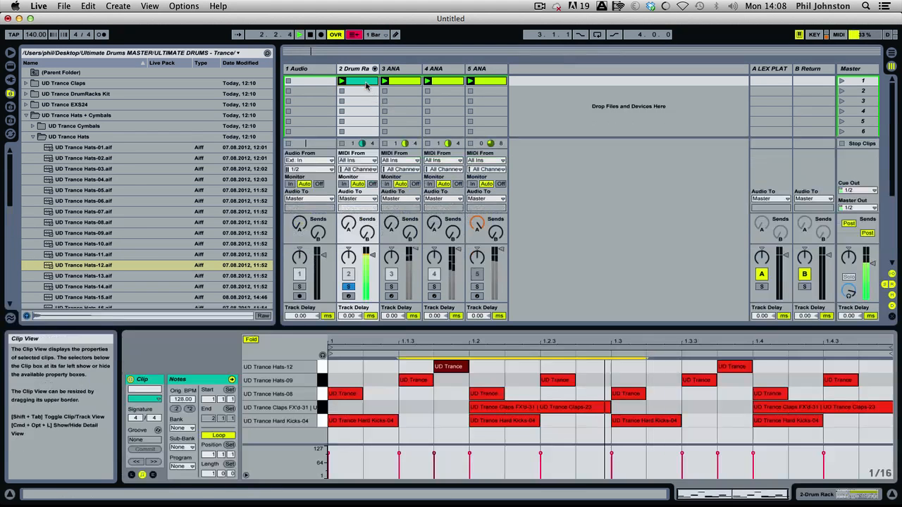
mouse_move(434, 453)
left_mouse_down()
mouse_move(434, 477)
mouse_move(434, 465)
left_mouse_up()
left_click_drag(690, 461, 689, 478)
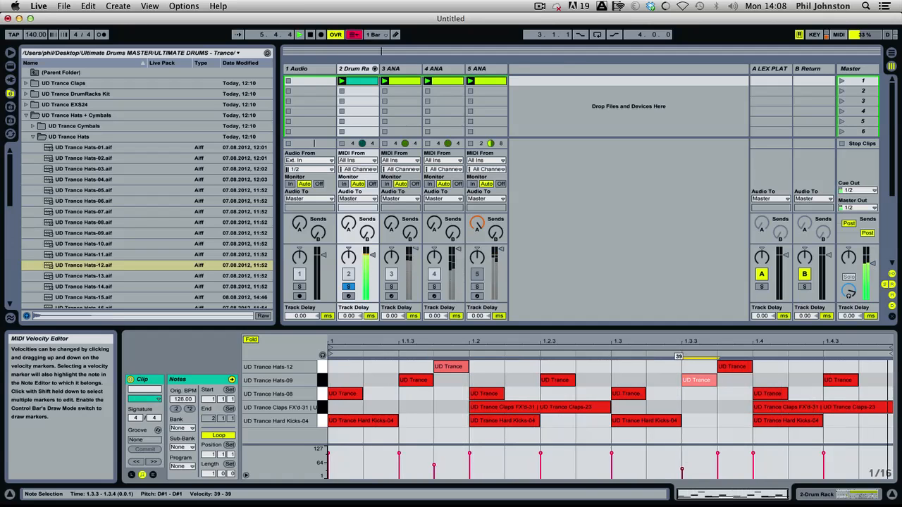
Add a UD Trance Hats-12 note at 1.1.2 with velocity 19 and restart playback.
double_click(377, 367)
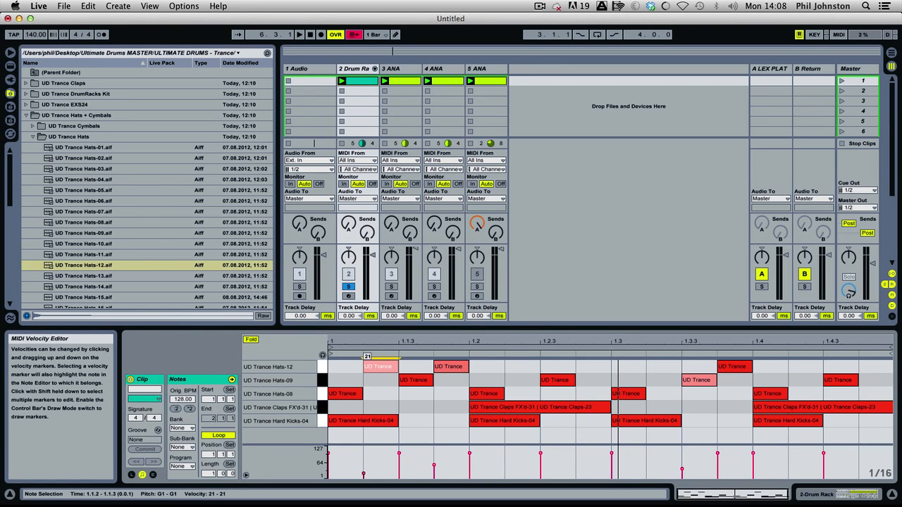
left_click_drag(364, 473, 364, 475)
key("space")
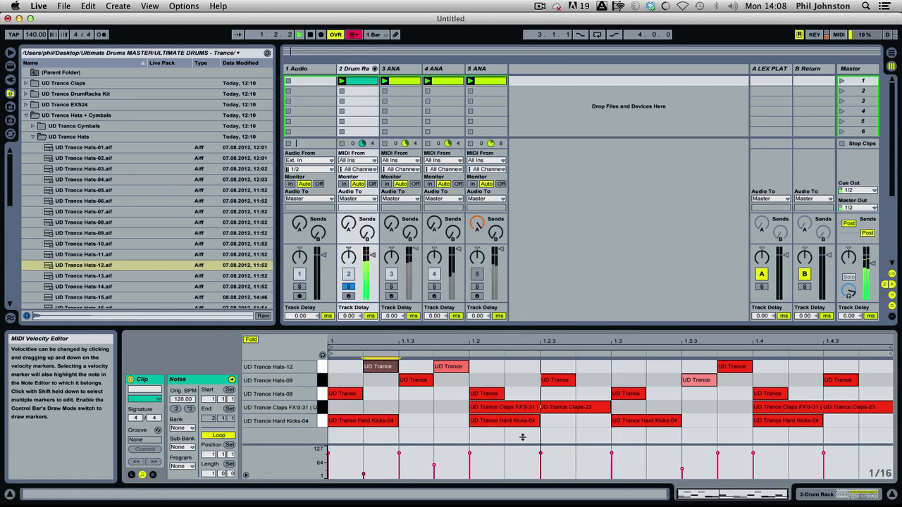
Add UD Trance Hats-09 notes at 1.2.2 with velocity 34 and at 1.2.4 with a reduced velocity.
double_click(504, 380)
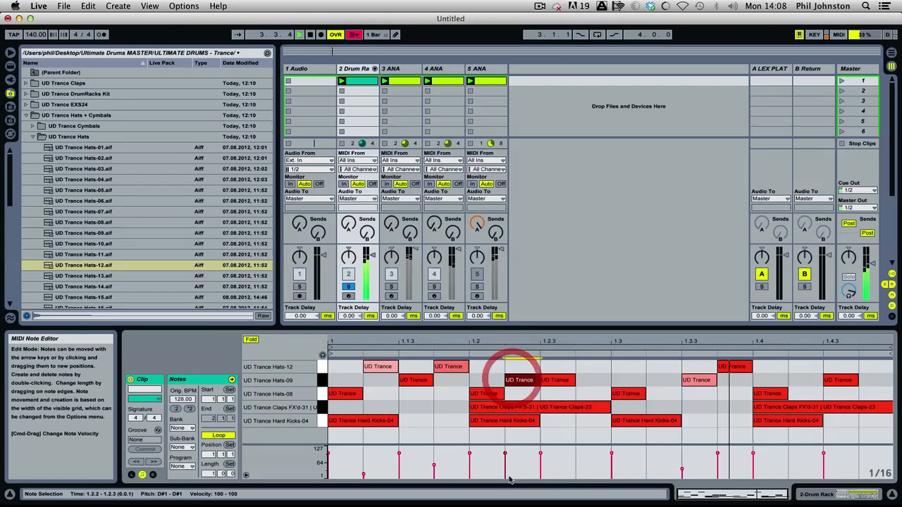
left_click_drag(504, 456, 504, 468)
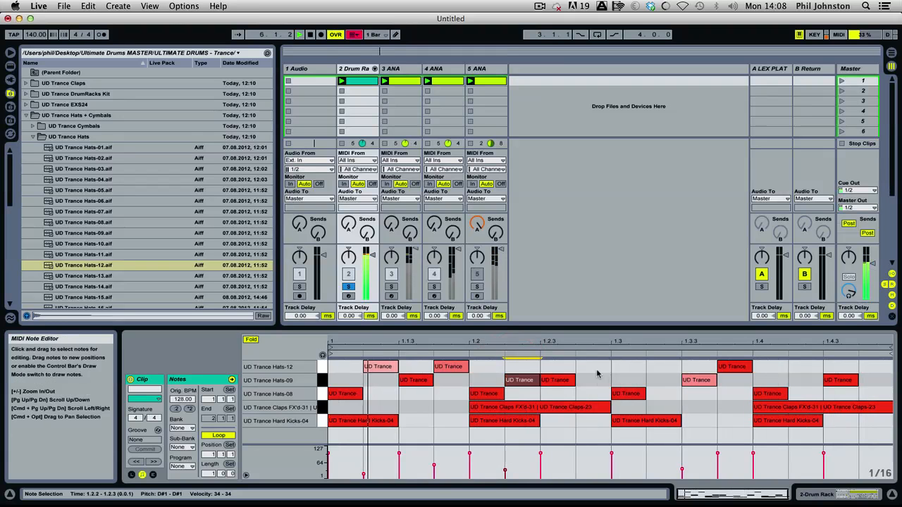
double_click(594, 380)
left_click_drag(576, 453, 576, 463)
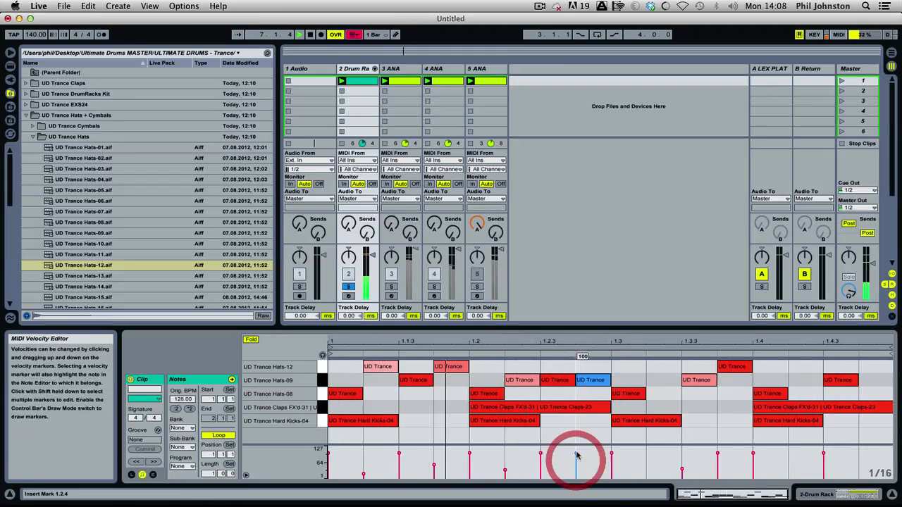
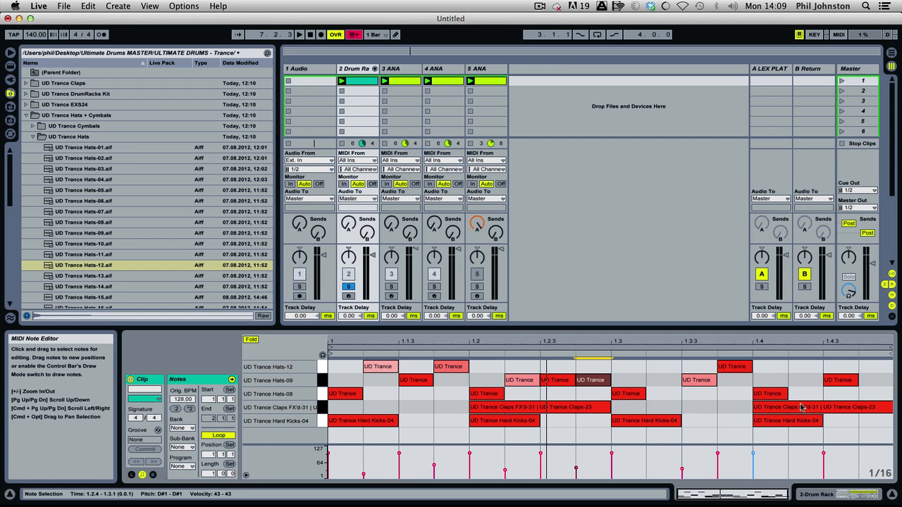
Add a UD Trance Hats-09 note at 1.4.2 with velocity 45 and check the pattern in playback.
left_click(774, 381)
double_click(804, 381)
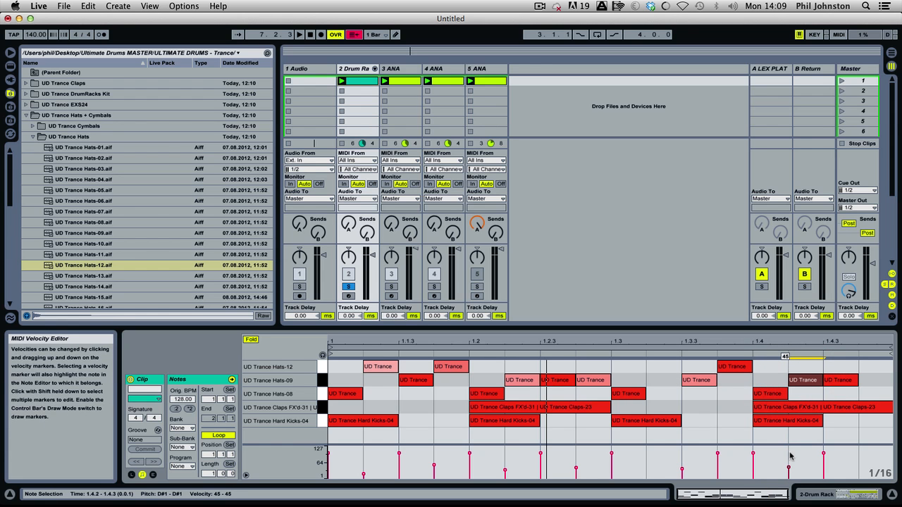
key("space")
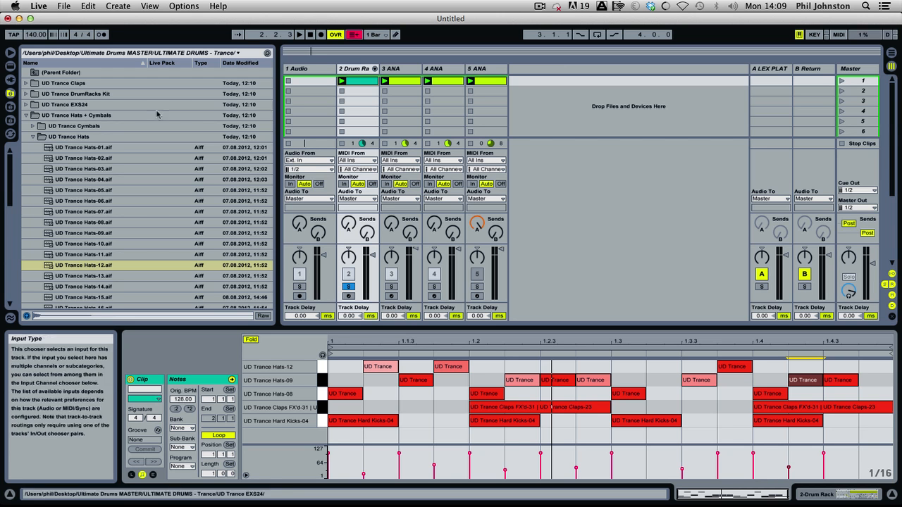
Show the Groove Pool, open the groove library in the browser and look through the Logic grooves.
left_click(25, 115)
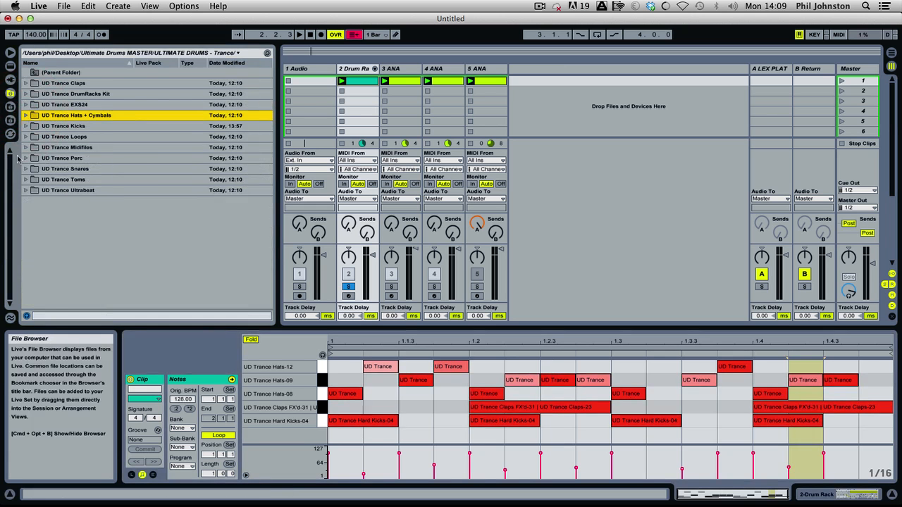
left_click(9, 317)
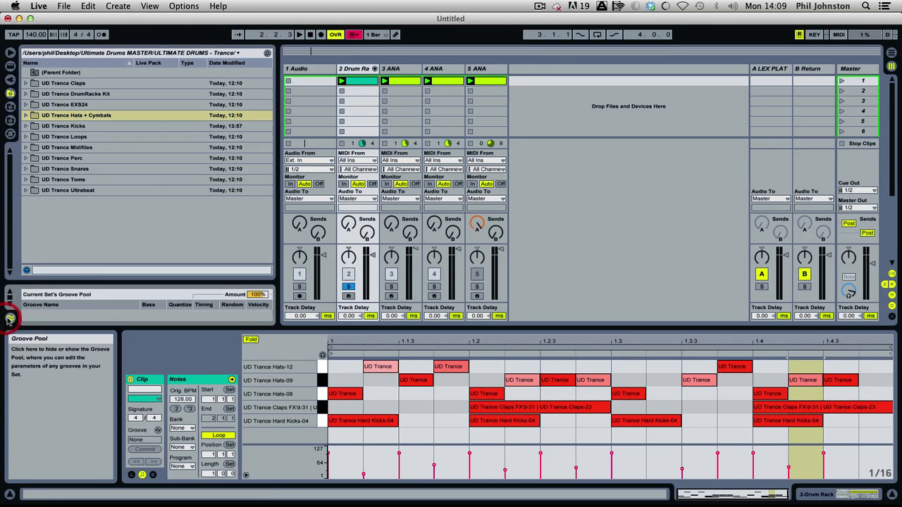
left_click(72, 318)
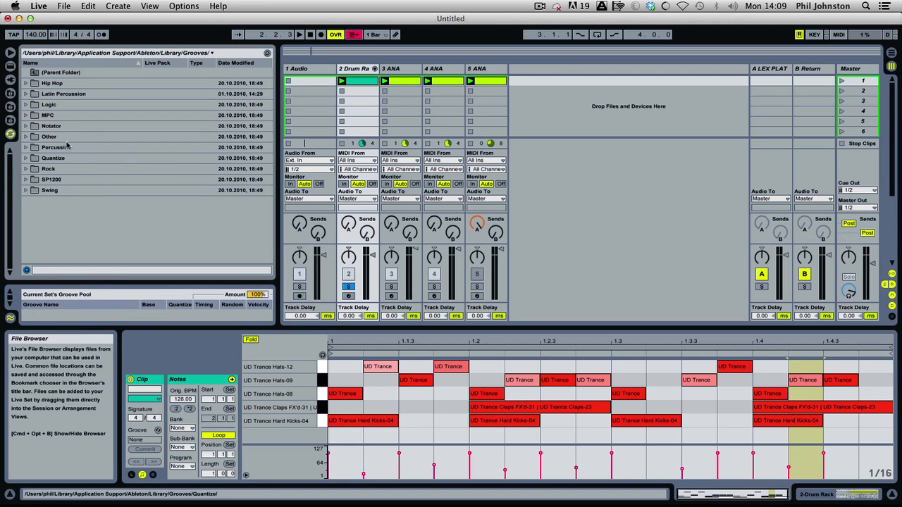
left_click(25, 104)
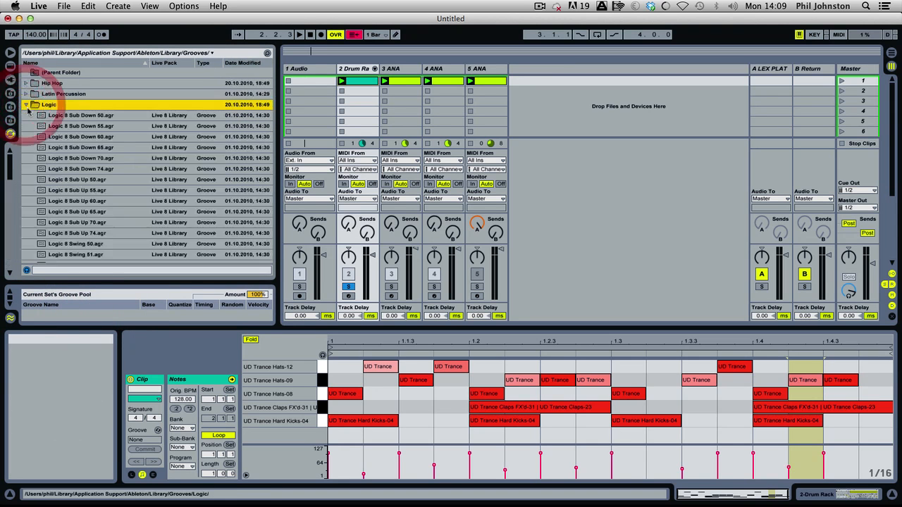
mouse_move(12, 161)
left_mouse_down()
mouse_move(12, 227)
mouse_move(25, 255)
mouse_move(18, 147)
left_mouse_up()
left_click(26, 106)
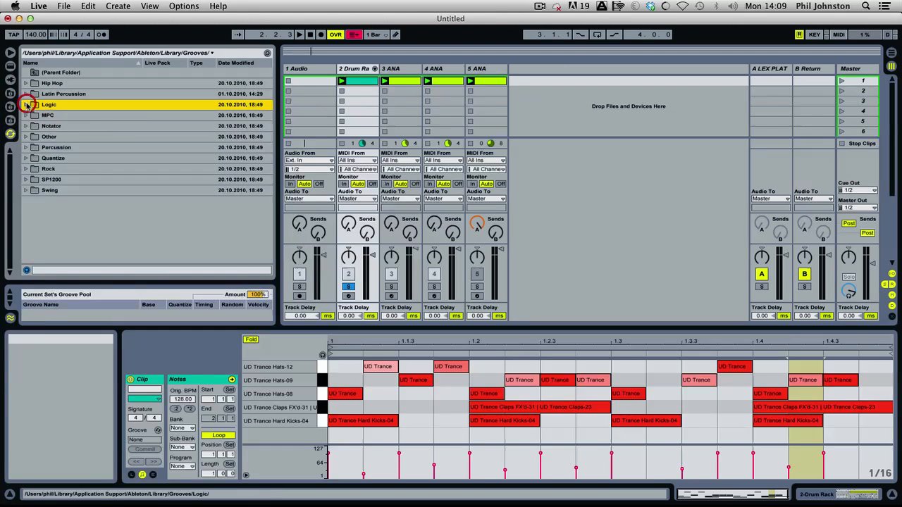
Apply the Swing 16-25 groove from the Swing folder to the Drum Rack clip.
left_click(26, 189)
left_click_drag(11, 176, 23, 209)
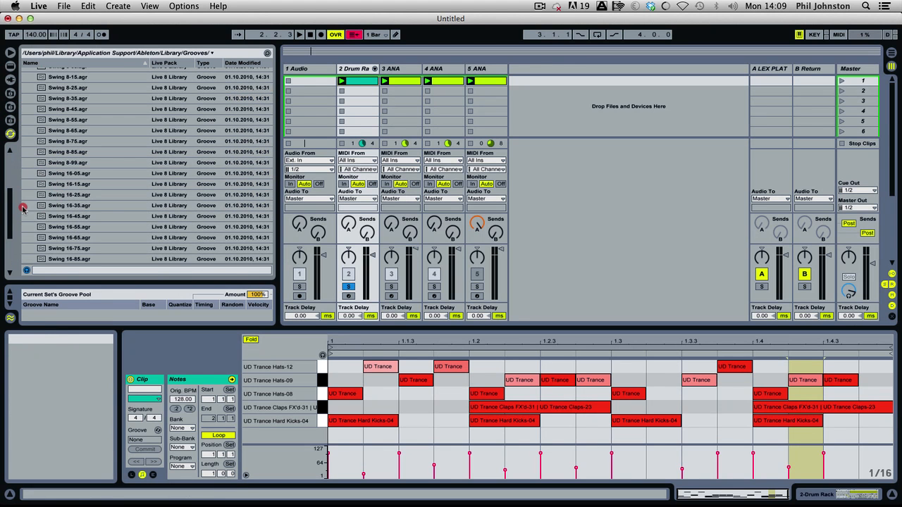
left_click(58, 199)
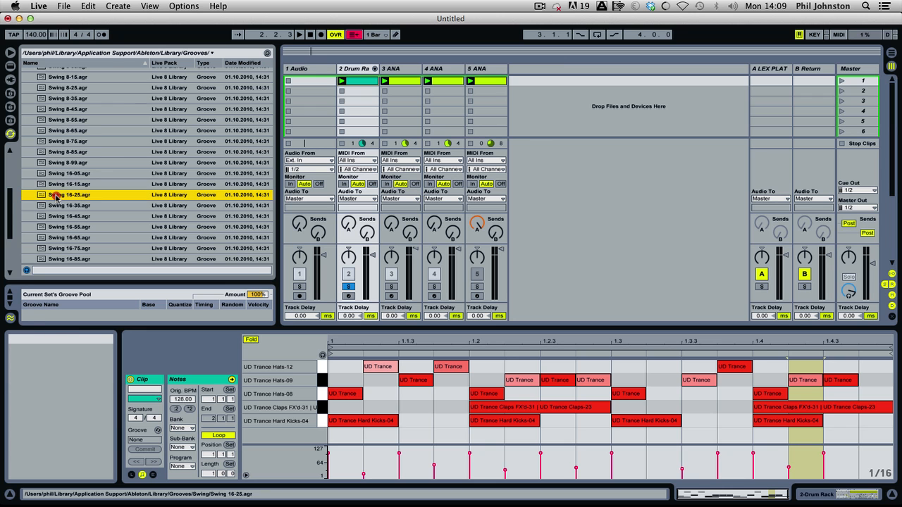
left_click_drag(57, 198, 312, 116)
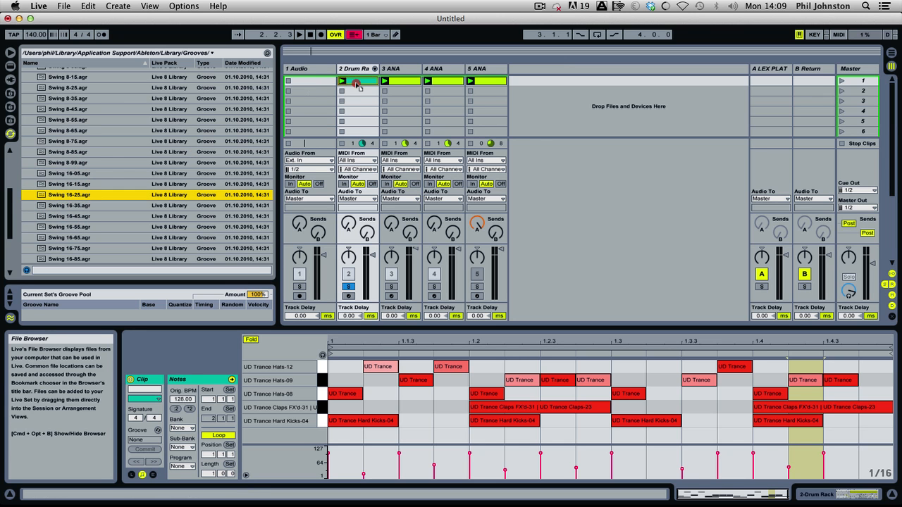
left_click_drag(356, 84, 358, 84)
Play the swung drum pattern and set the global groove amount to 80%.
key("space")
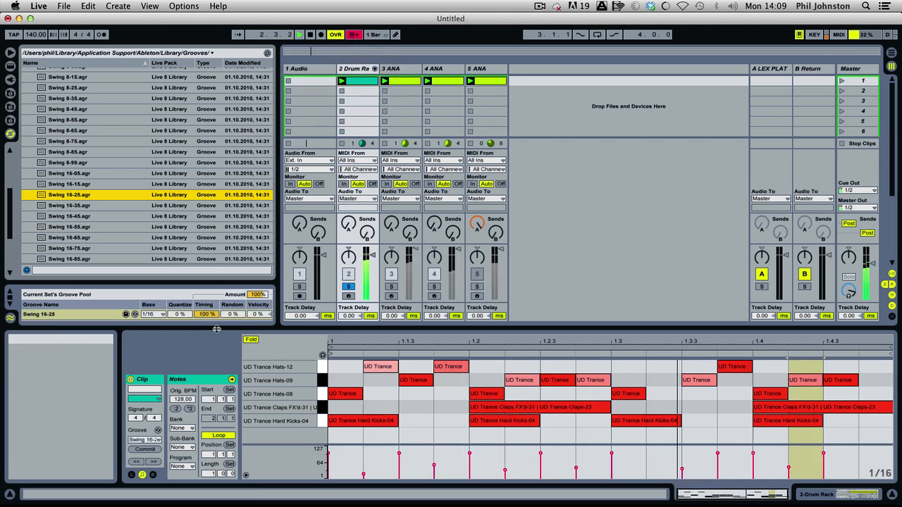
left_click_drag(207, 315, 206, 385)
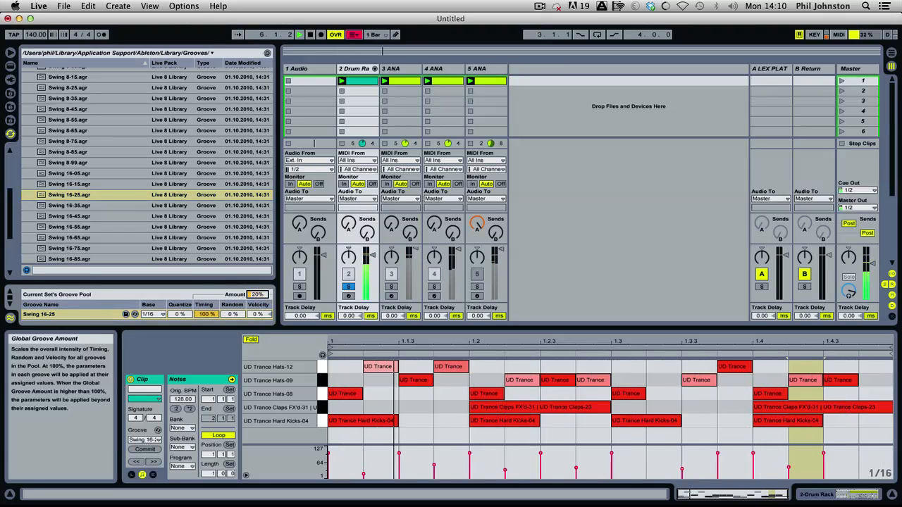
left_click_drag(259, 294, 260, 242)
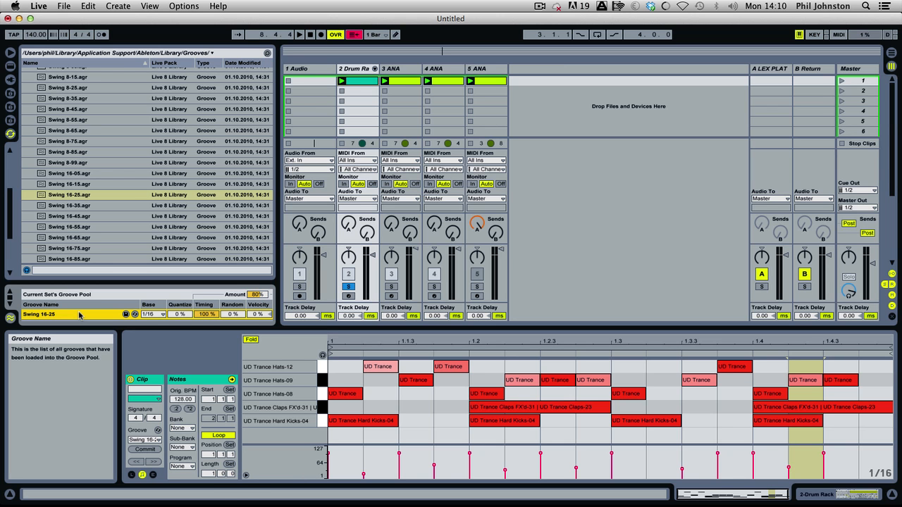
Apply the Swing 16-25 groove to the 3 ANA clip and audition that track soloed together with the drums.
left_click(384, 81)
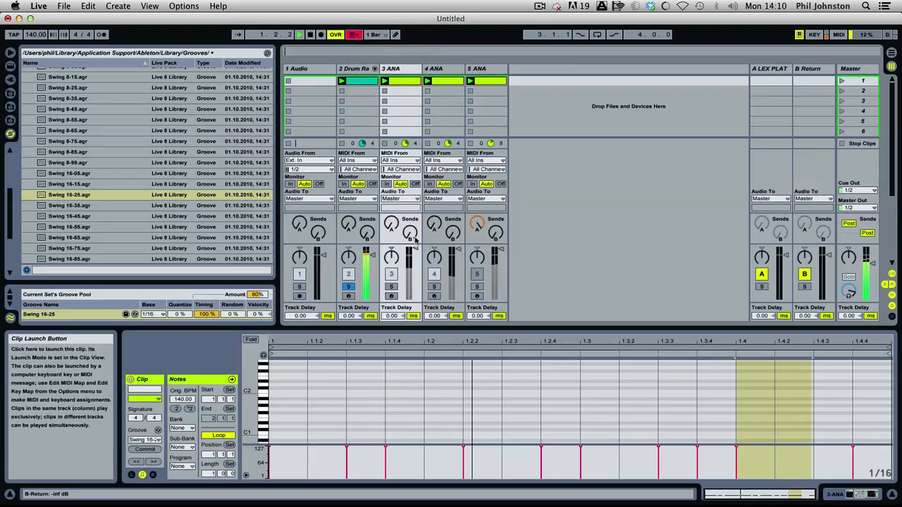
left_click(391, 287)
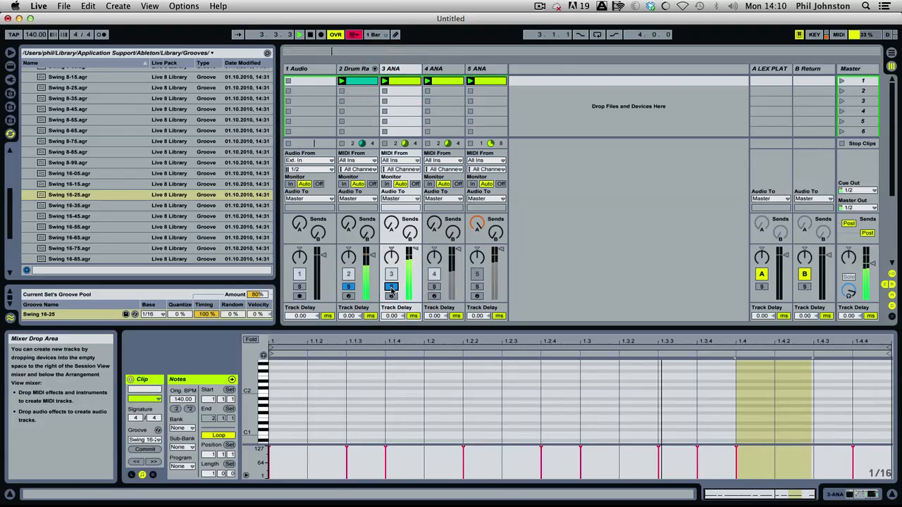
key("space")
left_click(391, 287)
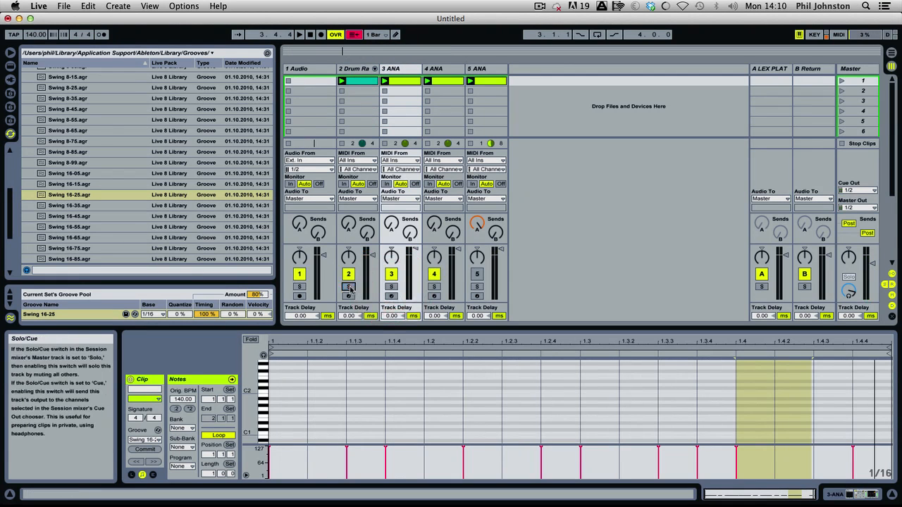
Play the full mix while checking the drum chains' levels in the mixer, and audition the Drum Rack track in solo.
key("space")
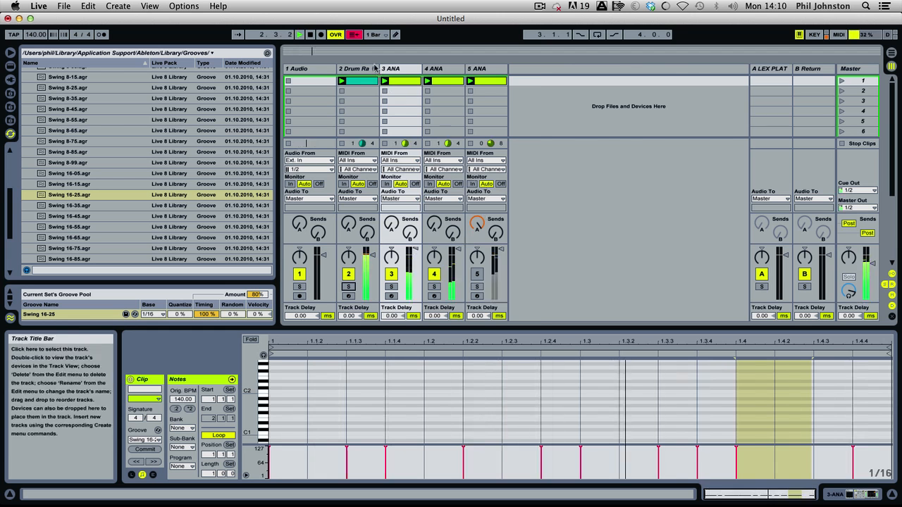
left_click(375, 69)
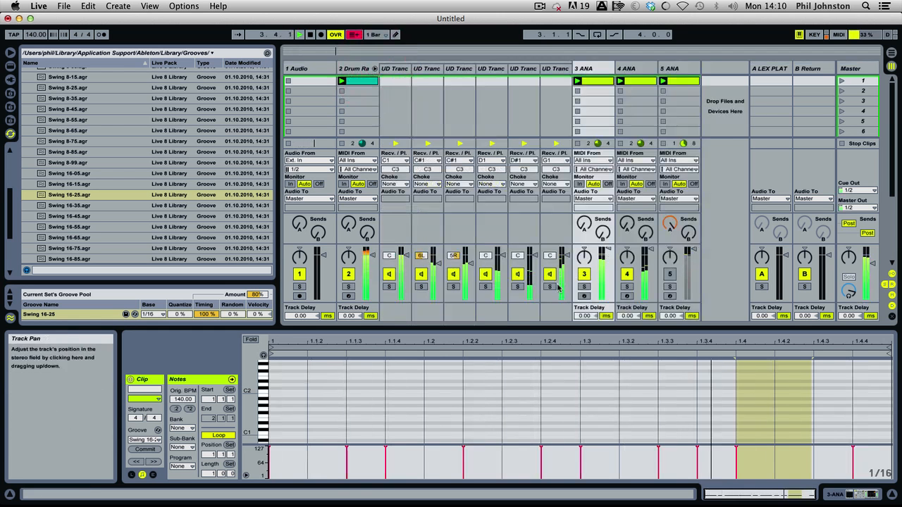
key("space")
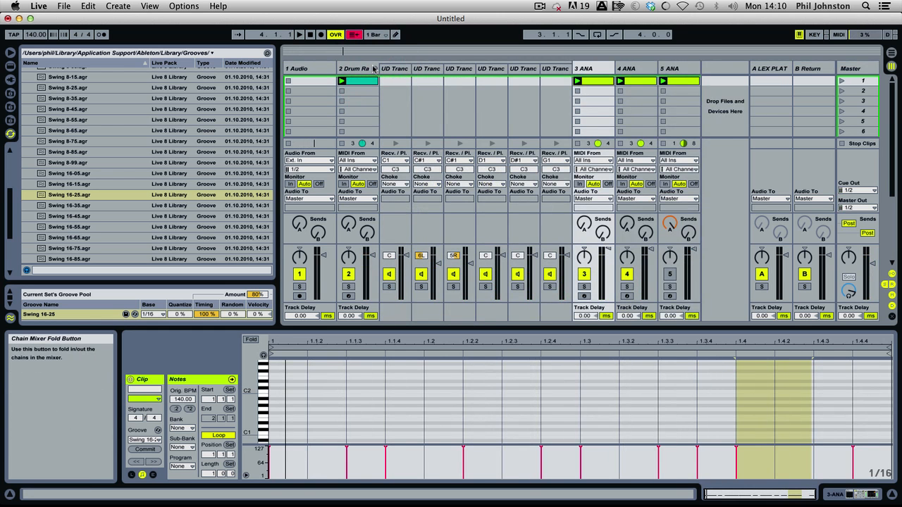
left_click(373, 68)
left_click(348, 286)
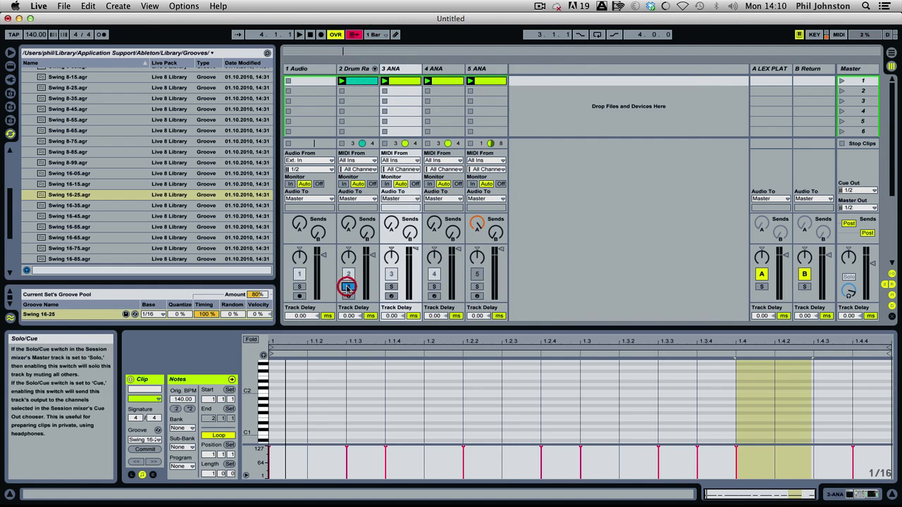
key("space")
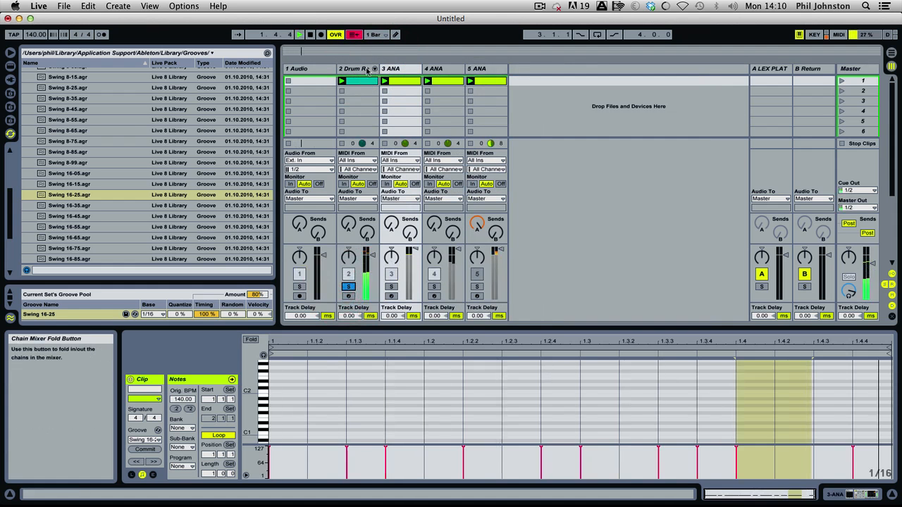
Collapse the Swing groove folder and return the browser to the Ultimate Drums Trance sample folder.
scroll(42, 169, "up", 5)
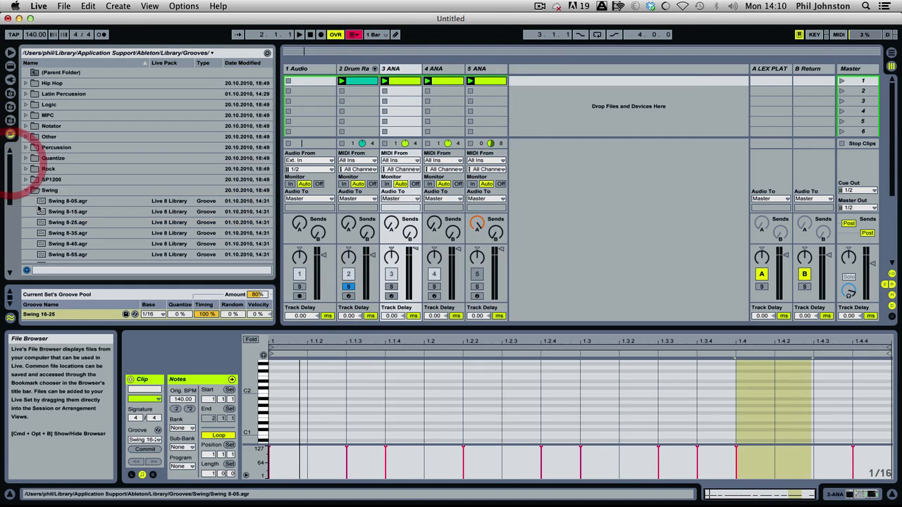
left_click(28, 191)
left_click(9, 93)
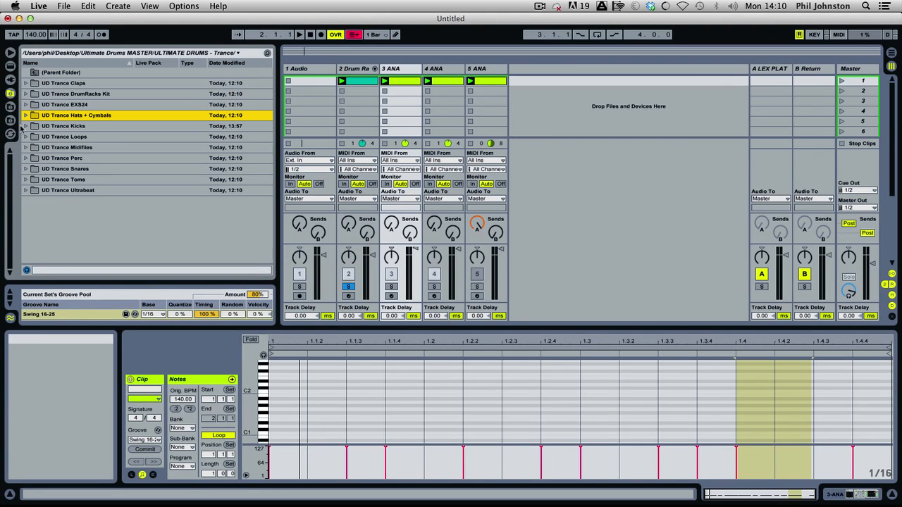
Take the Drum Rack track out of solo, play the full mix and activate the 5 ANA track.
left_click(349, 287)
key("space")
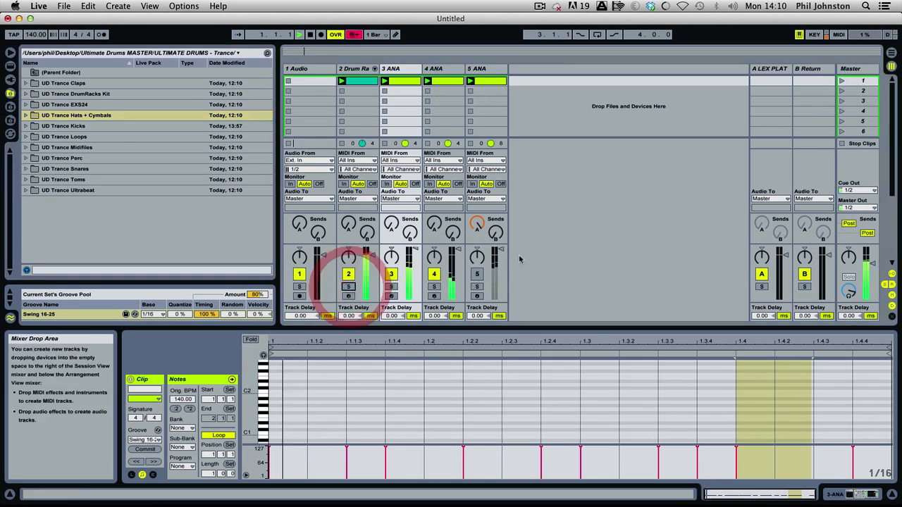
left_click(474, 277)
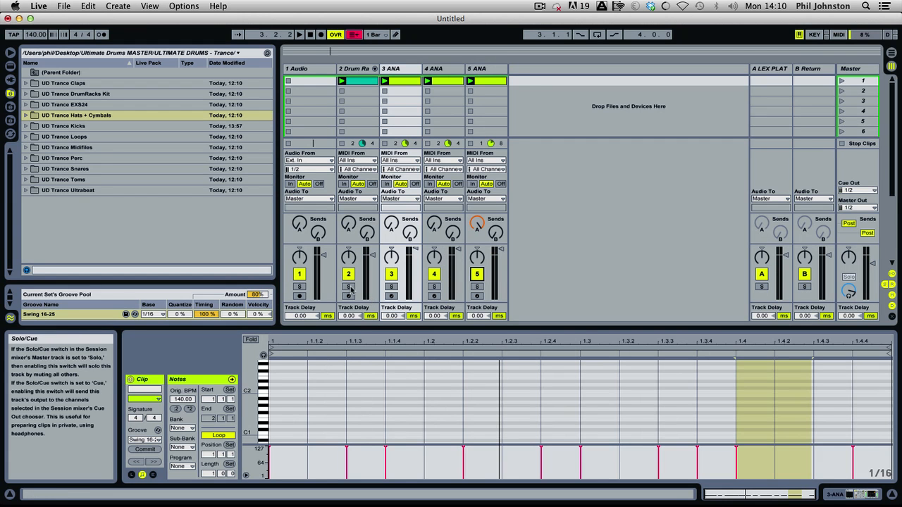
Solo the Drum Rack track, unfold its chains in the mixer and lower the volume of the first C#1 clap chain.
left_click(350, 286)
left_click(373, 68)
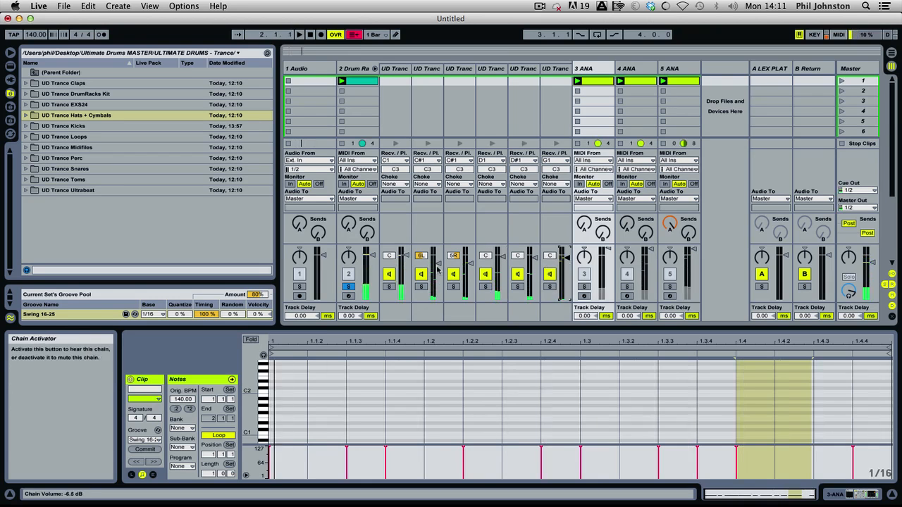
left_click_drag(437, 267, 437, 273)
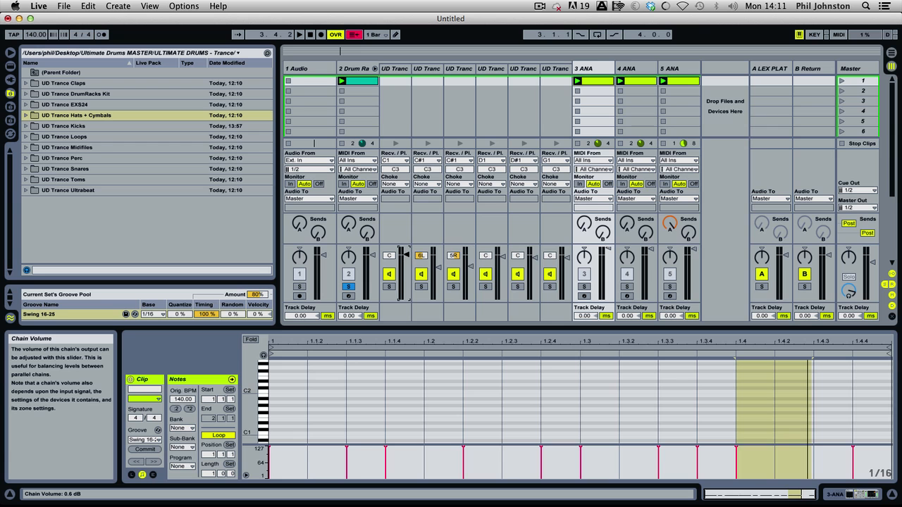
Set the C1 kick chain's volume to 1.4 dB during playback, and fold the drum chains away.
key("space")
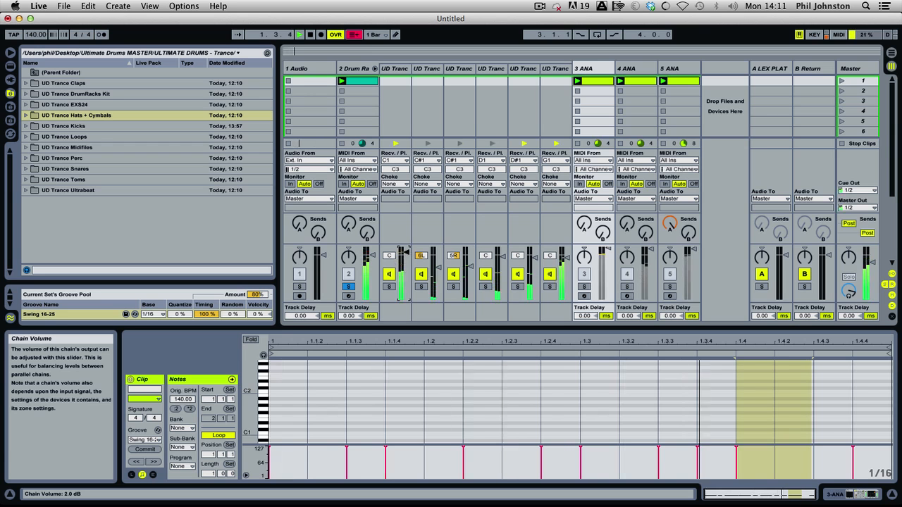
left_click_drag(406, 253, 407, 255)
key("space")
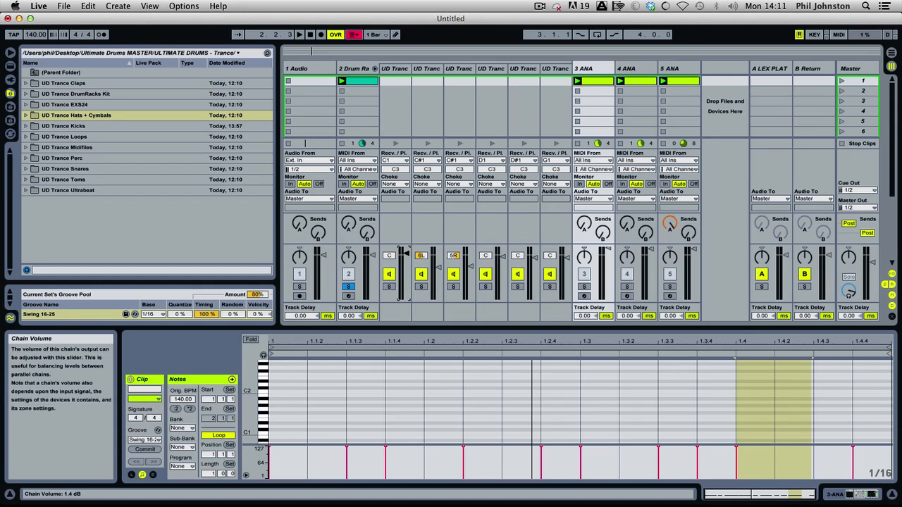
key("space")
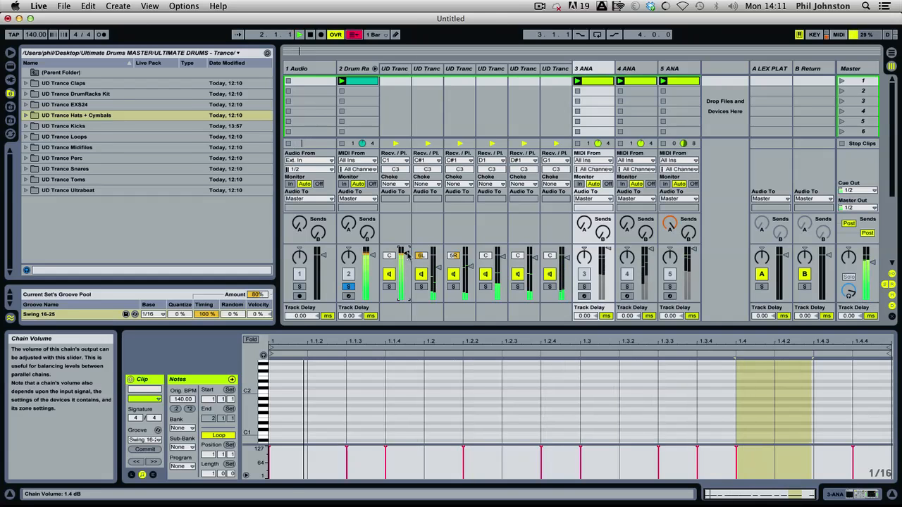
key("space")
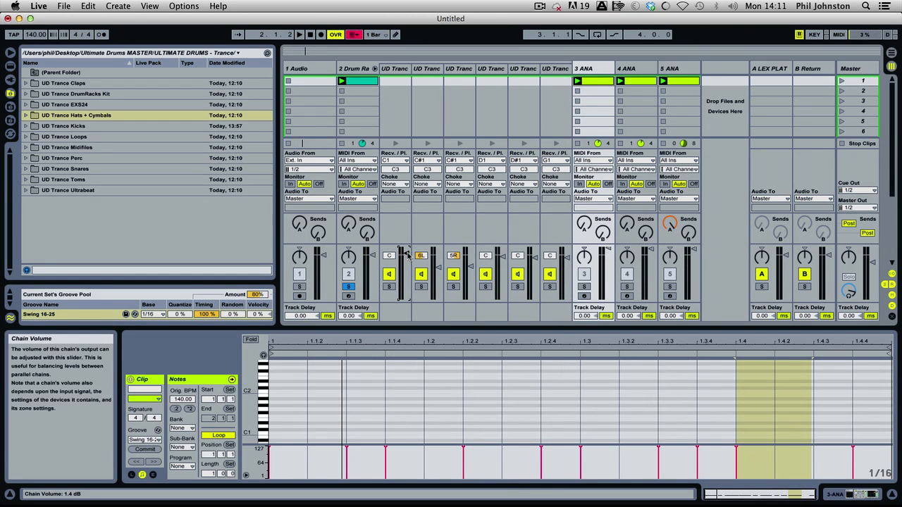
left_click(374, 69)
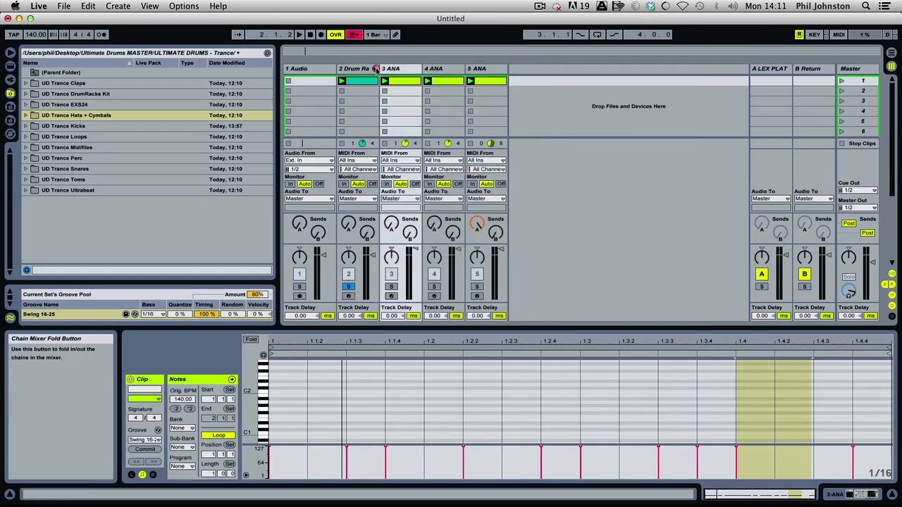
Select the 1 Audio track and open the UD Trance Loops AIFF folder in the browser.
left_click(318, 70)
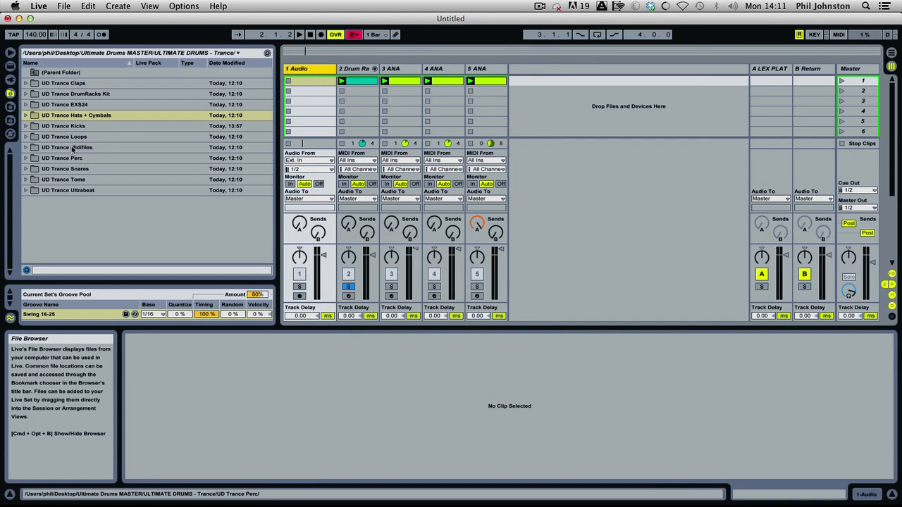
left_click(27, 137)
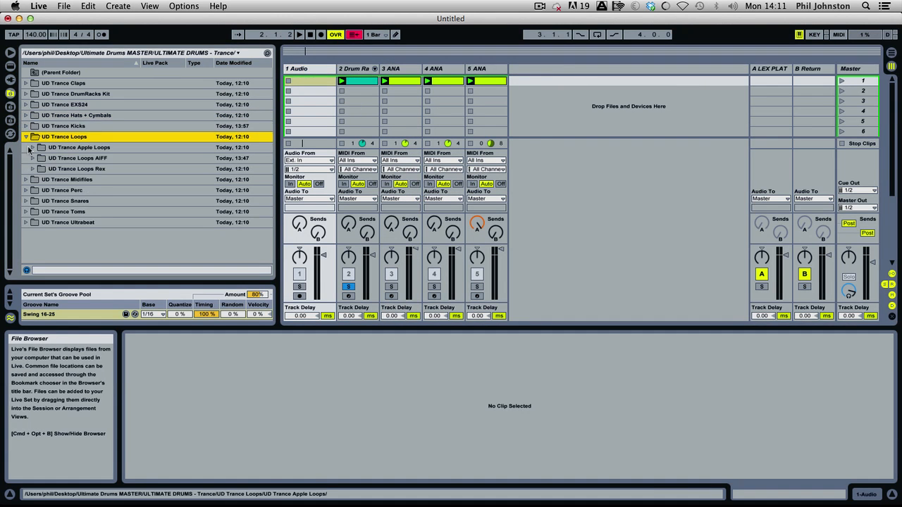
left_click(32, 158)
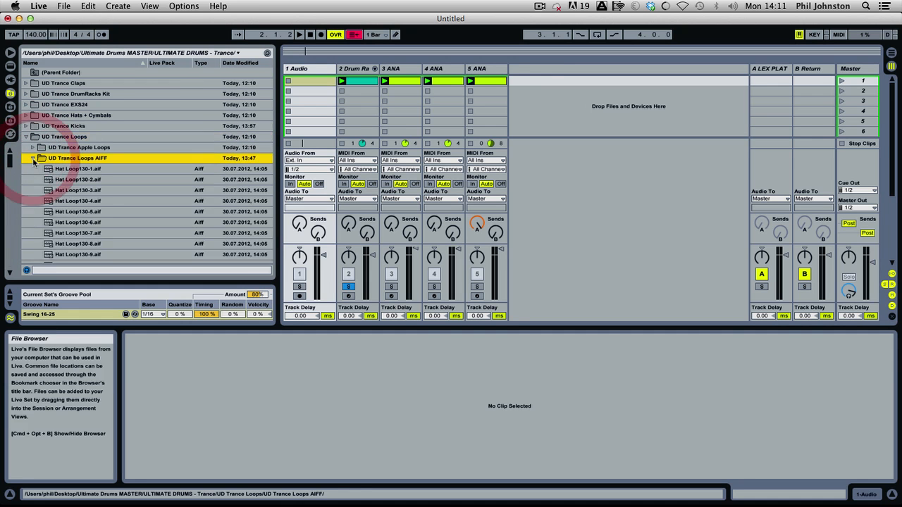
Preview the Hat Loop130 files one after another and place Hat Loop130-10.aif in the first clip slot of 1 Audio.
left_click(102, 170)
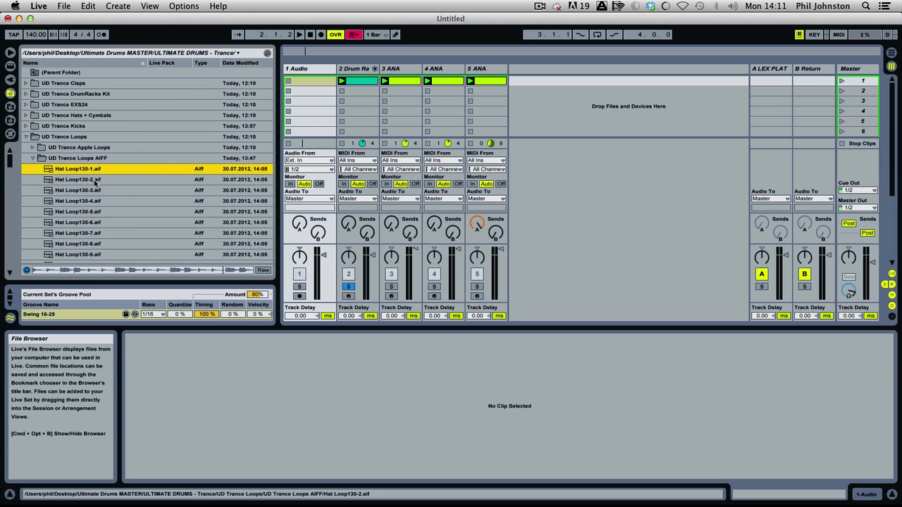
left_click(93, 180)
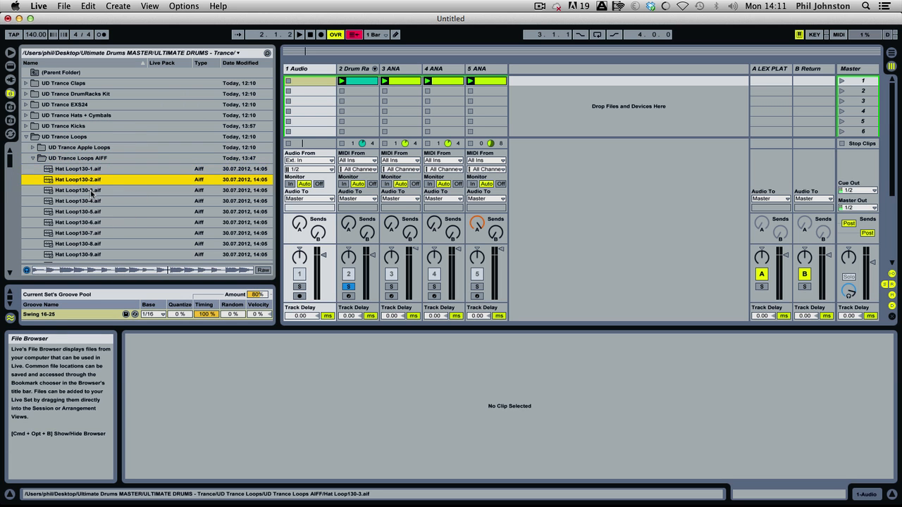
left_click(92, 191)
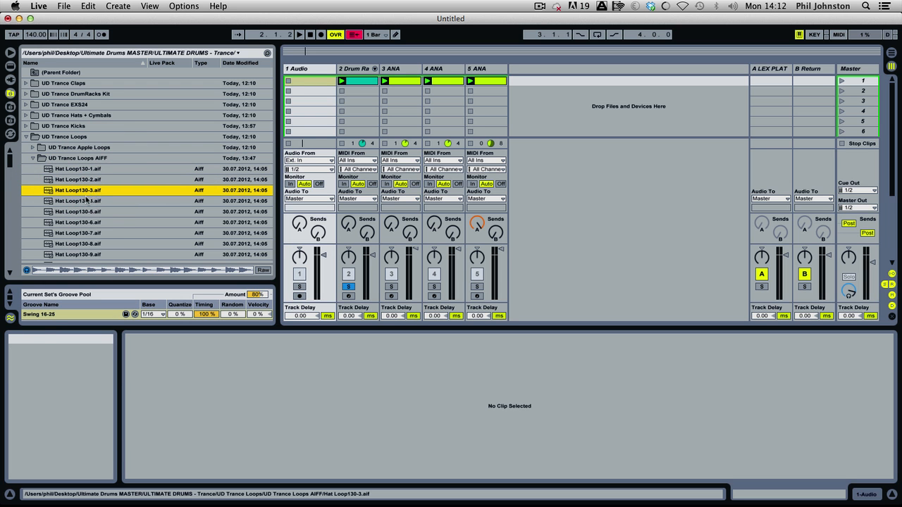
left_click(87, 200)
left_click(83, 210)
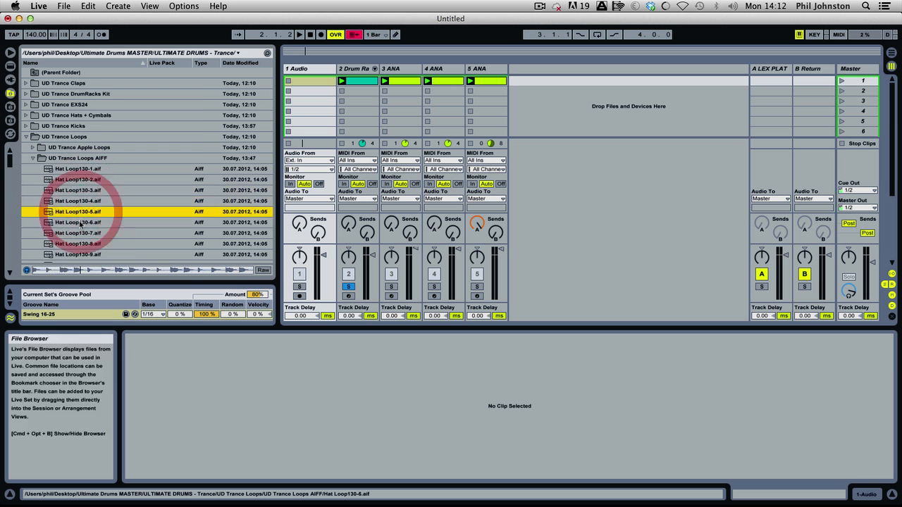
left_click(80, 222)
scroll(77, 222, "down", 3)
left_click(86, 131)
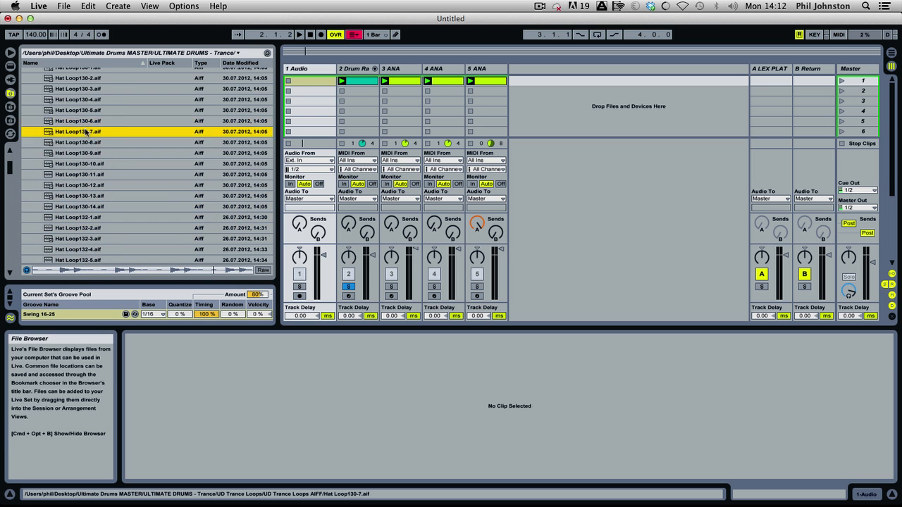
left_click(82, 142)
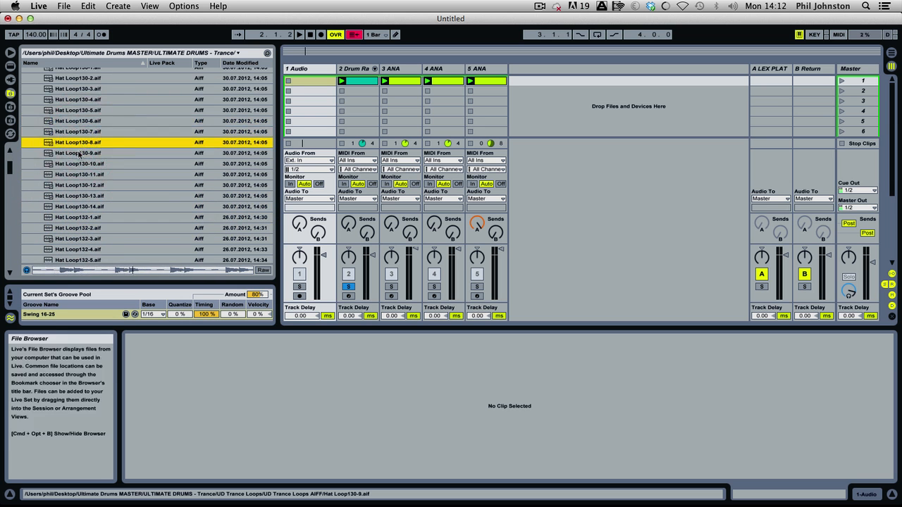
left_click(78, 153)
left_click(78, 164)
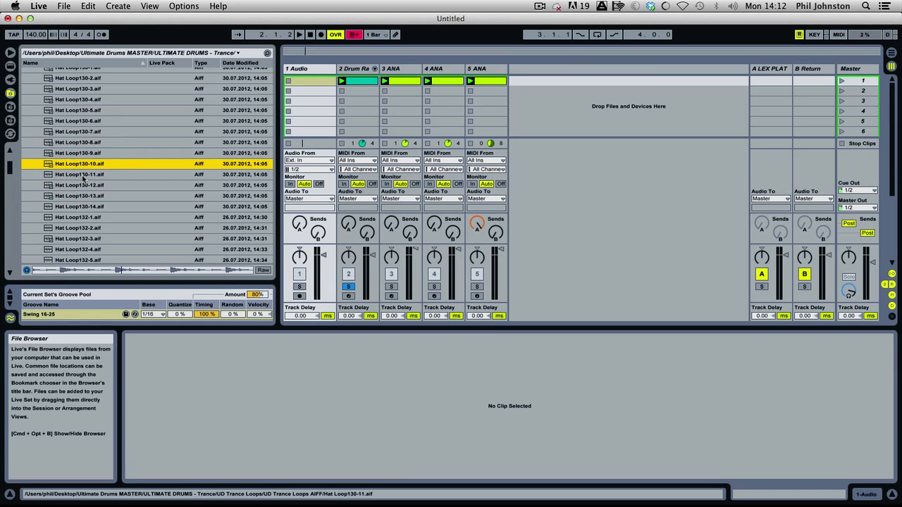
left_click(83, 175)
left_click_drag(83, 175, 326, 83)
Preview the hat loops from Hat Loop130-14.aif through the Hat Loop132 files up to Hat Loop132-10.aif.
left_click(82, 207)
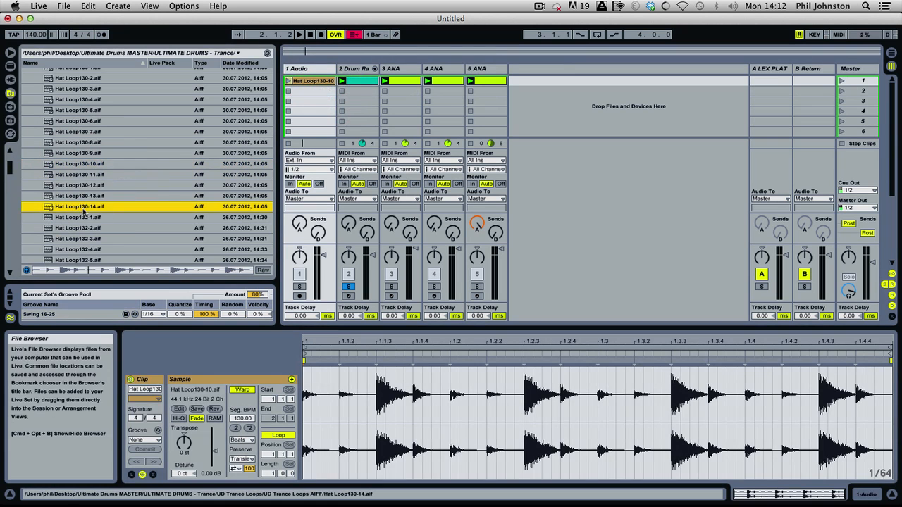
scroll(97, 168, "down", 3)
left_click(90, 177)
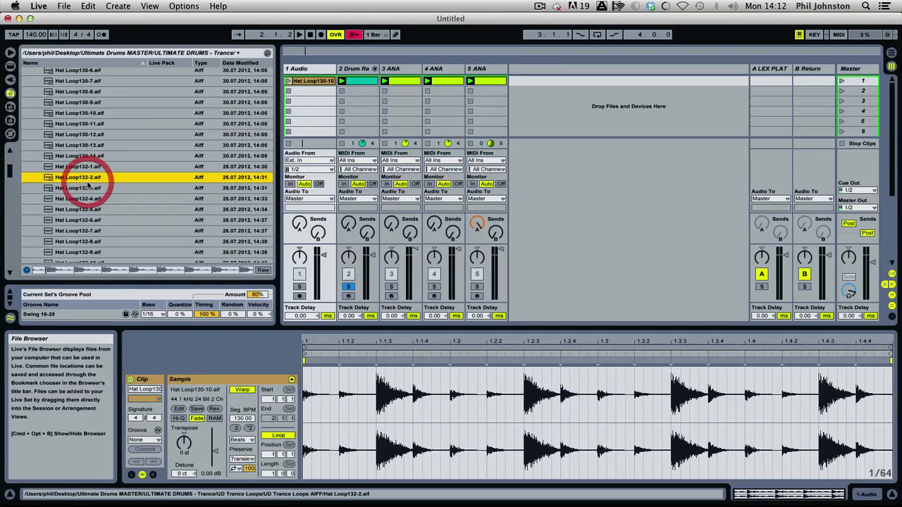
left_click(87, 189)
left_click(86, 199)
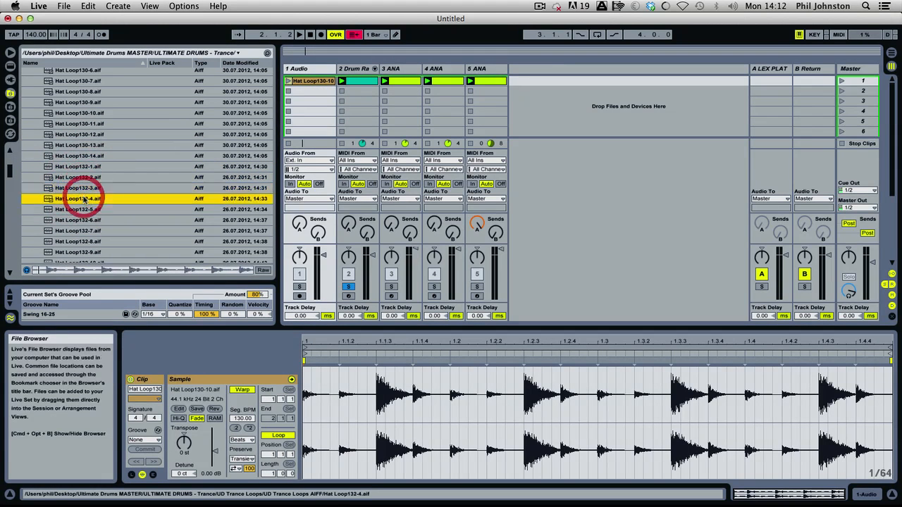
left_click(85, 209)
left_click(84, 220)
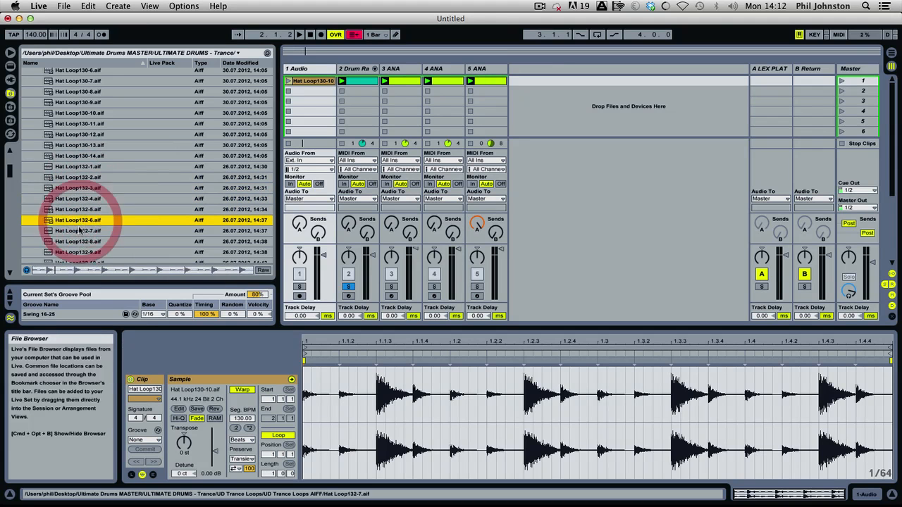
left_click(84, 230)
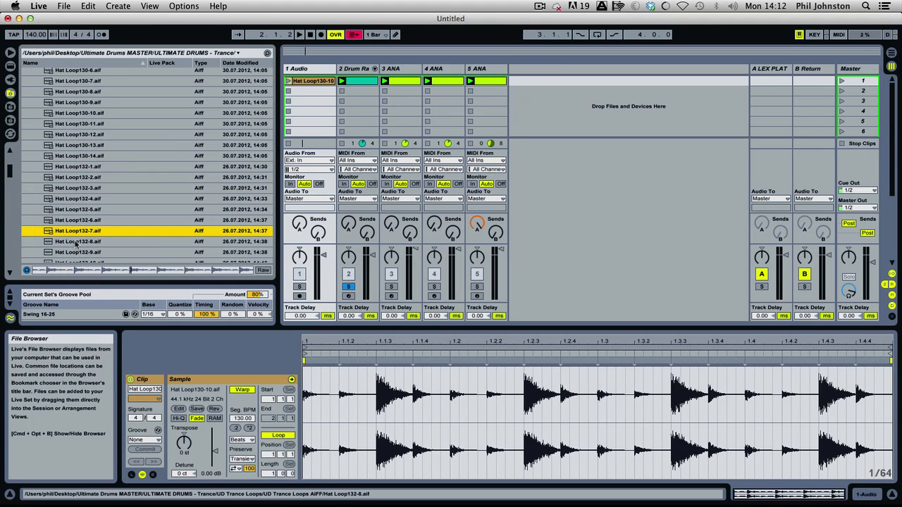
left_click(76, 241)
left_click(77, 252)
scroll(78, 243, "down", 5)
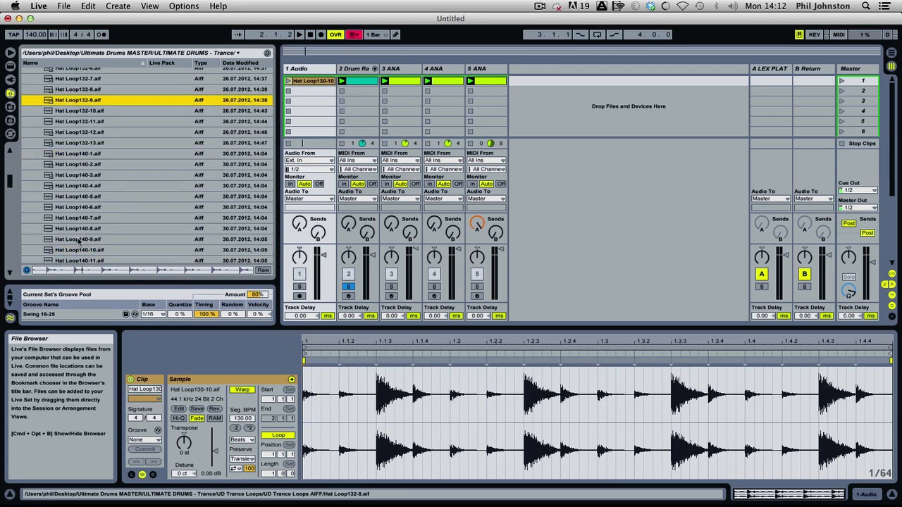
key("Down")
Insert a new audio track after 1 Audio and place Hat Loop132-10.aif in its first clip slot.
left_click_drag(78, 113, 607, 74)
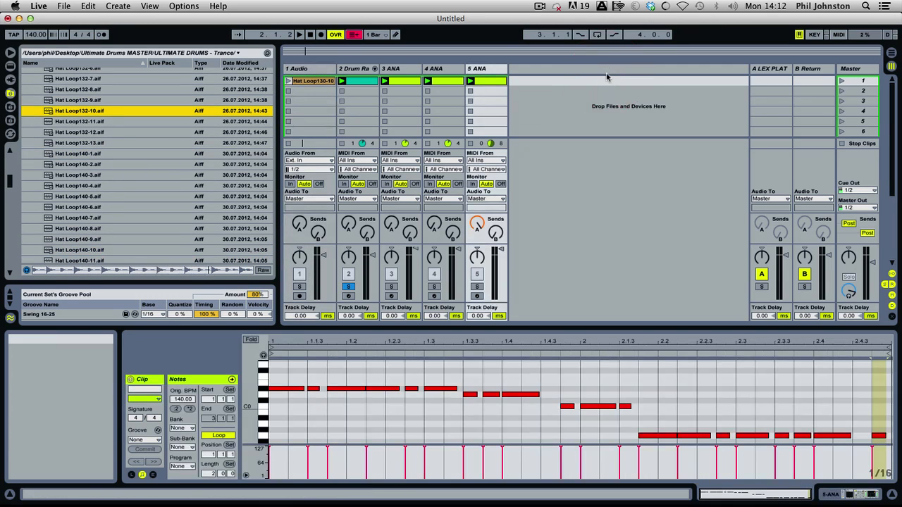
left_click(314, 68)
right_click(314, 71)
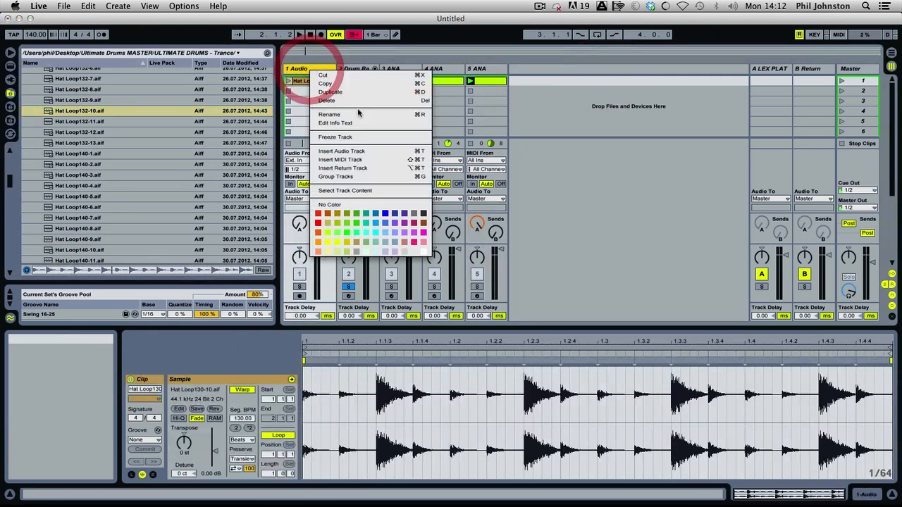
left_click(358, 152)
left_click(92, 110)
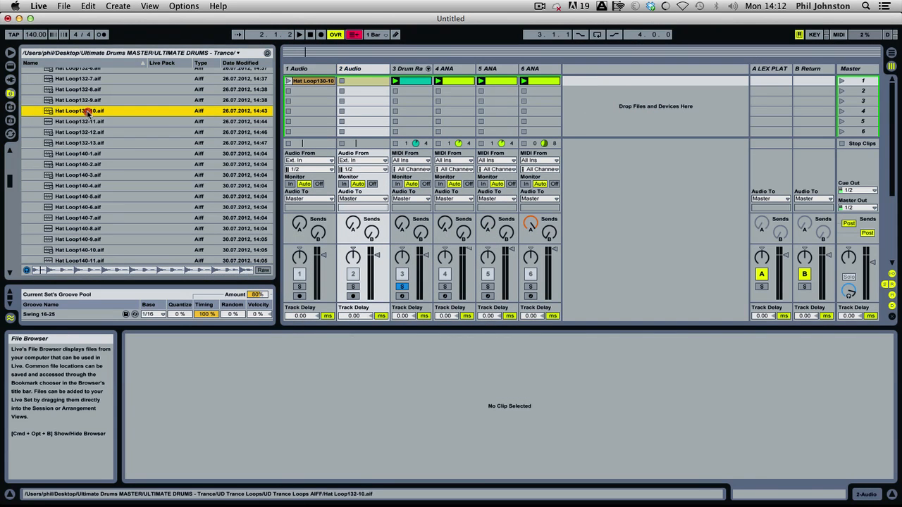
left_click_drag(356, 72, 358, 81)
Launch the Hat Loop132-10 and Hat Loop130-10 clips, with both audio tracks soloed alongside the Drum Rack track.
left_click(341, 81)
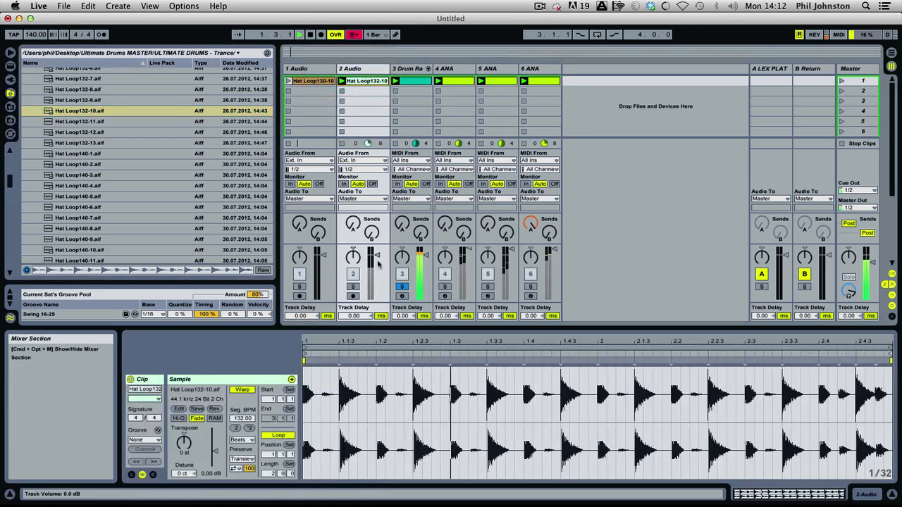
left_click(352, 286)
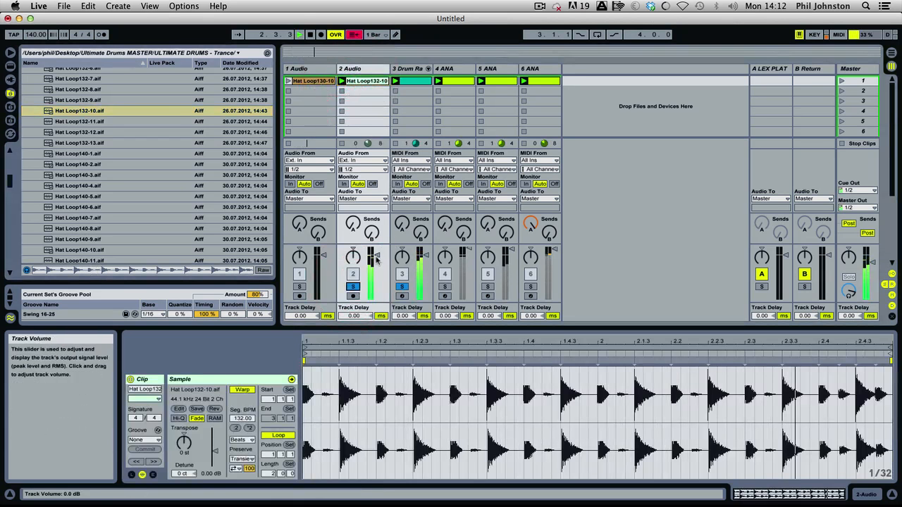
left_click(402, 287)
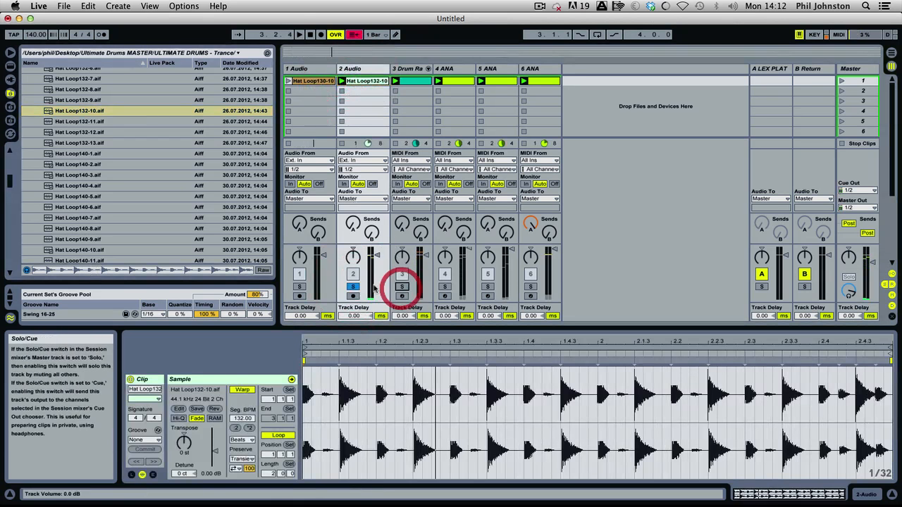
left_click(401, 287)
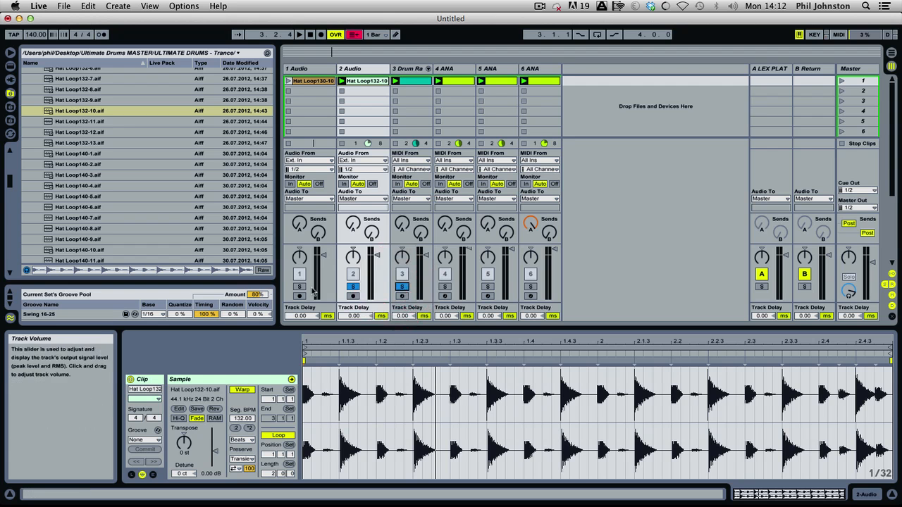
left_click(299, 286)
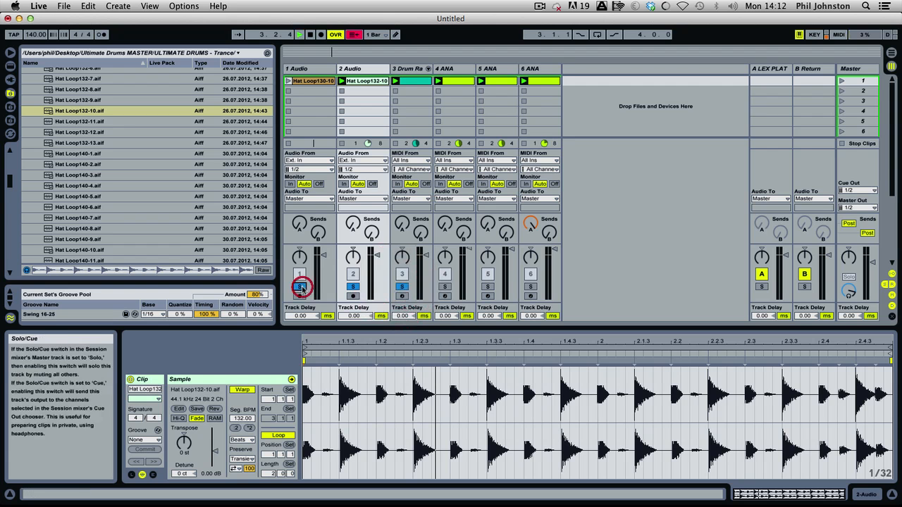
left_click(288, 81)
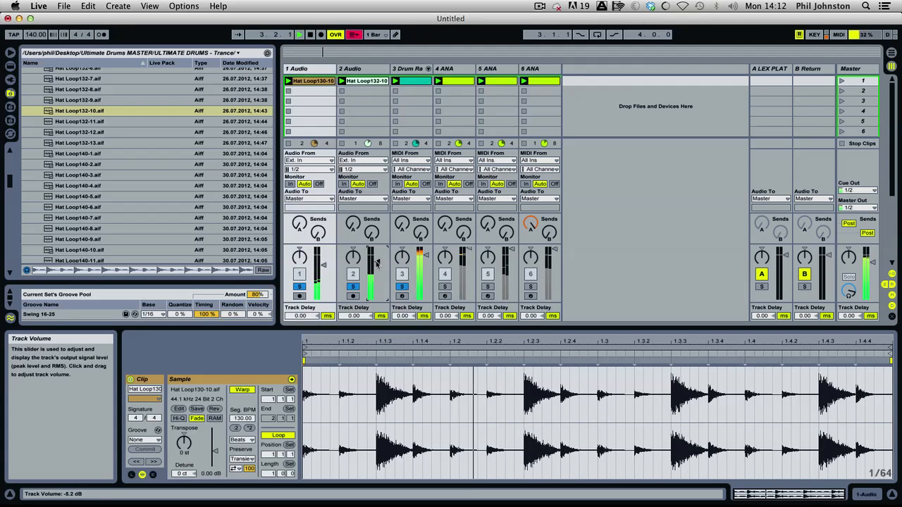
Pan 1 Audio to about 21L and 2 Audio to about 20R, set 1 Audio's volume to -4.0 dB, and stop playback.
left_click_drag(300, 256, 300, 272)
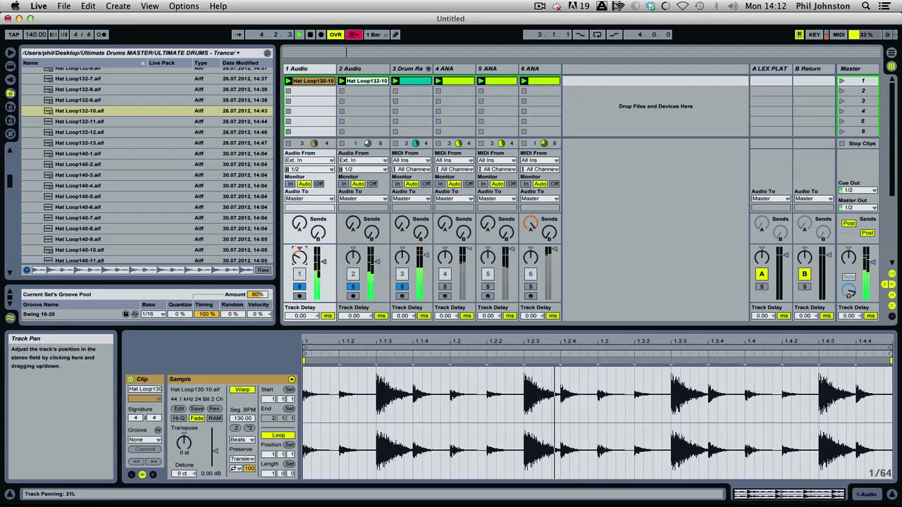
left_click_drag(364, 254, 363, 236)
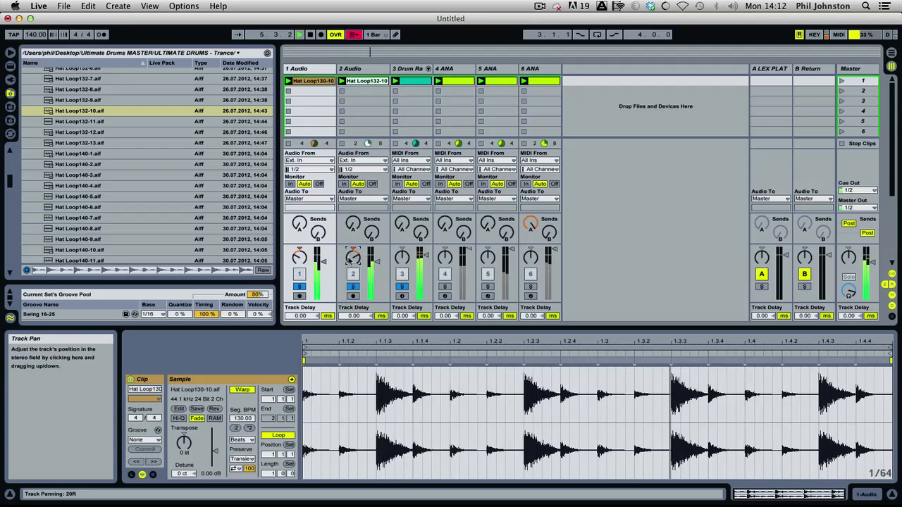
left_click_drag(323, 260, 323, 264)
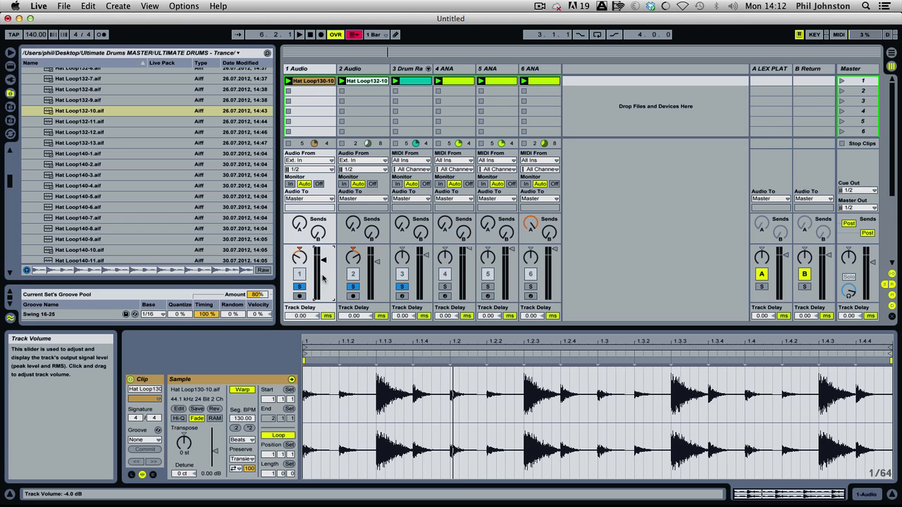
key("space")
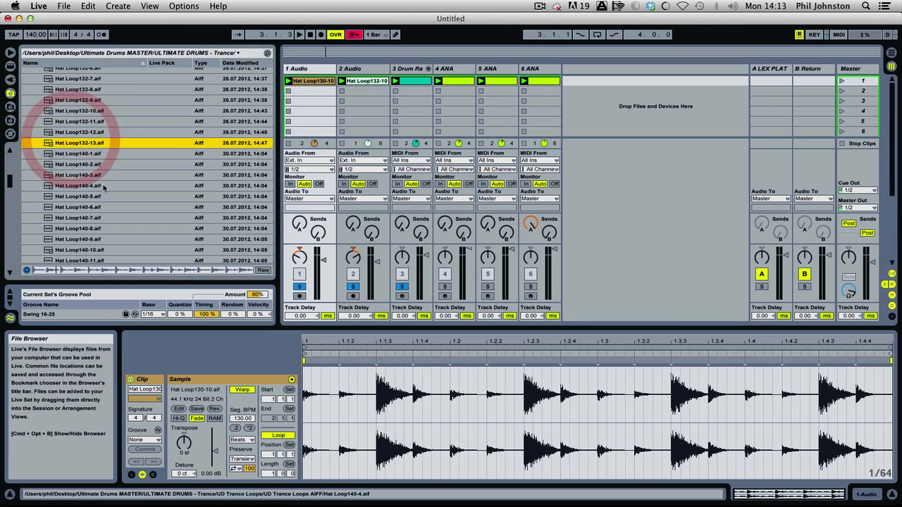
Preview the Hat Loop140 files from Hat Loop140-1.aif to Hat Loop140-13.aif to find another hat loop.
left_click(95, 156)
left_click(93, 163)
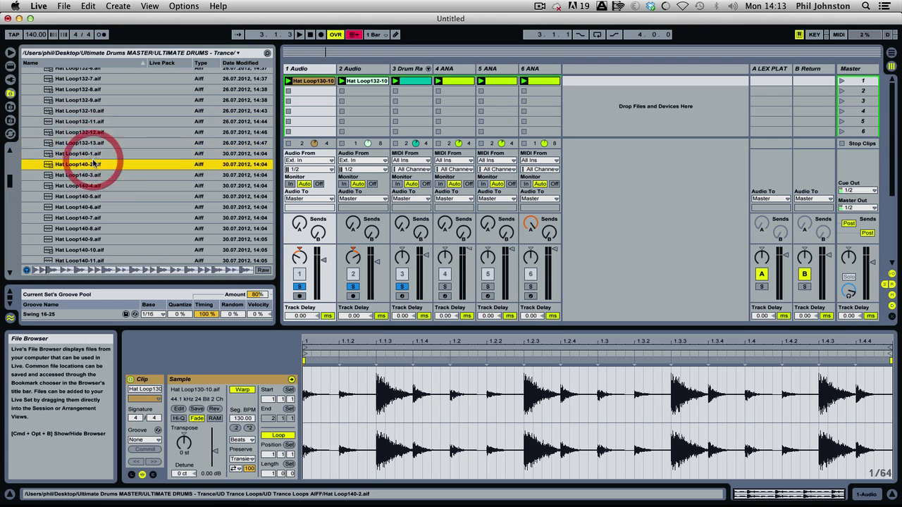
left_click(91, 185)
scroll(92, 175, "down", 5)
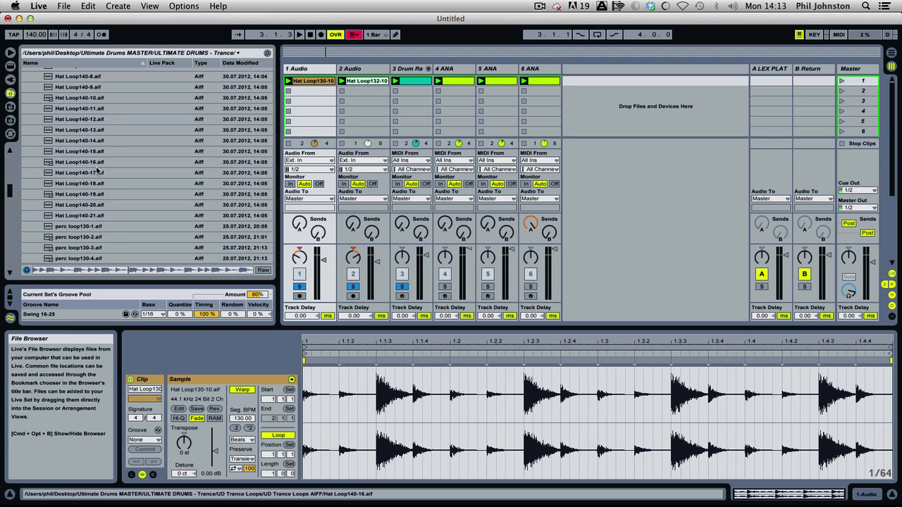
scroll(97, 171, "up", 2)
left_click(83, 94)
key("Down")
key("Down")
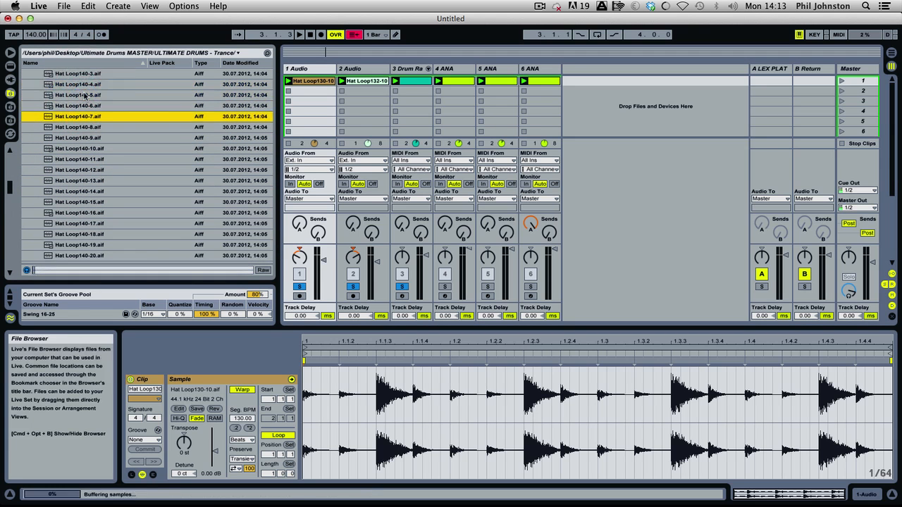
key("Down")
key("Down")
key("Down")
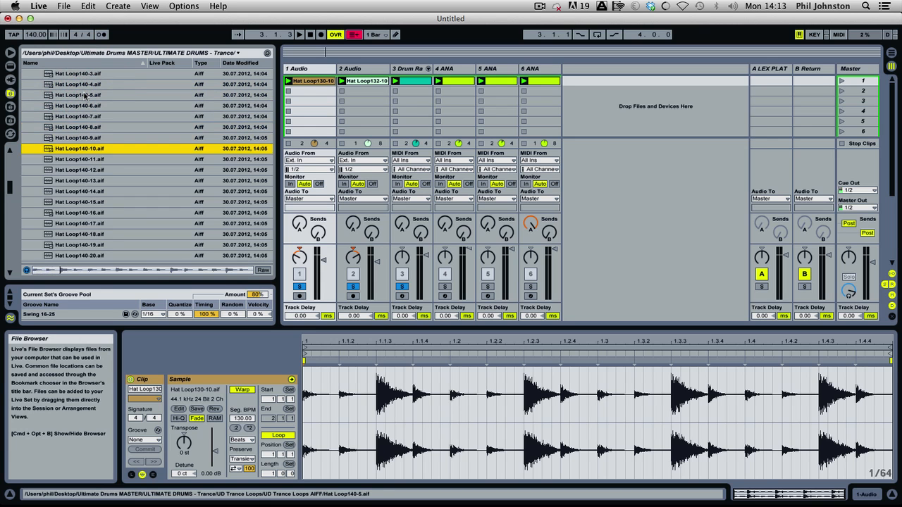
key("Down")
key("Down")
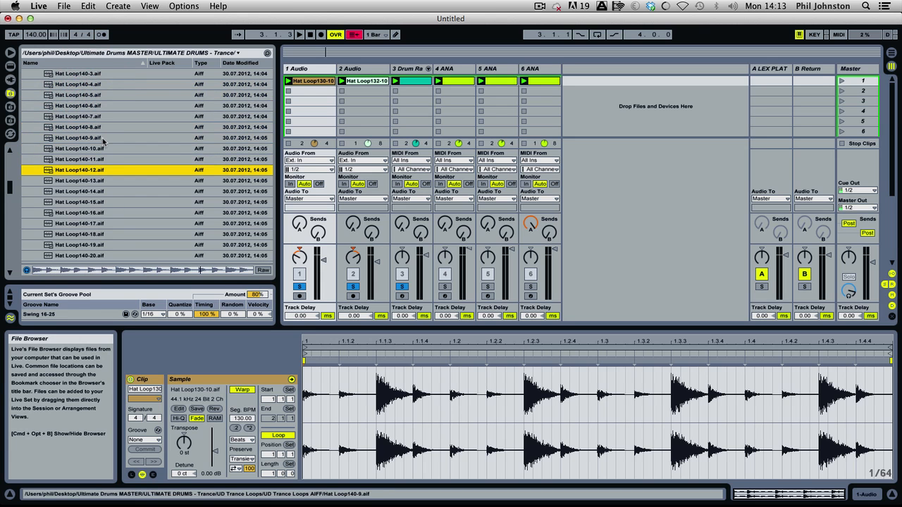
key("Down")
key("Up")
key("Up")
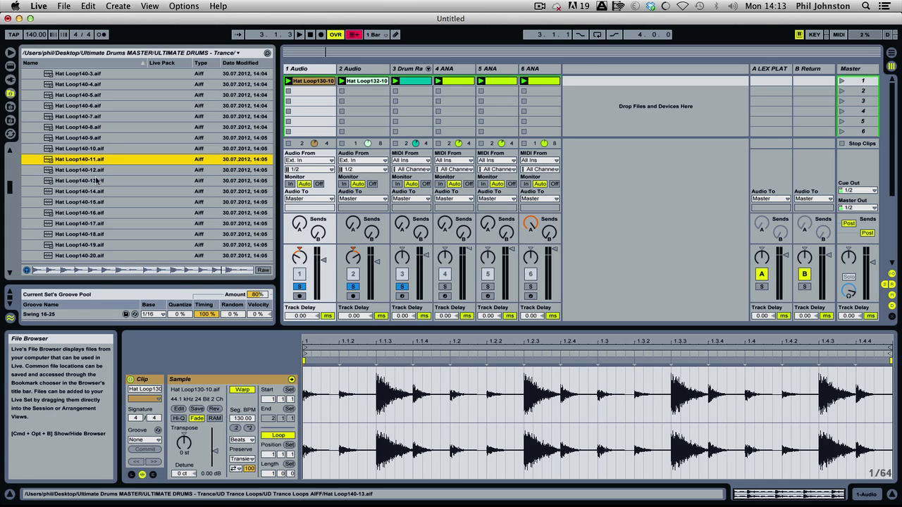
Preview the loops up to Hat Loop140-16.aif and place that one in the second clip slot of 2 Audio.
key("Down")
key("Down")
key("Down")
key("Down")
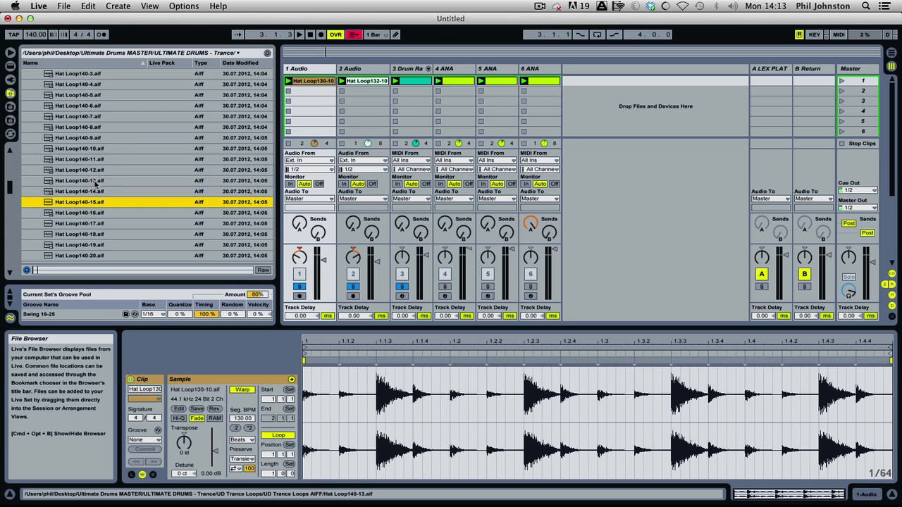
key("Down")
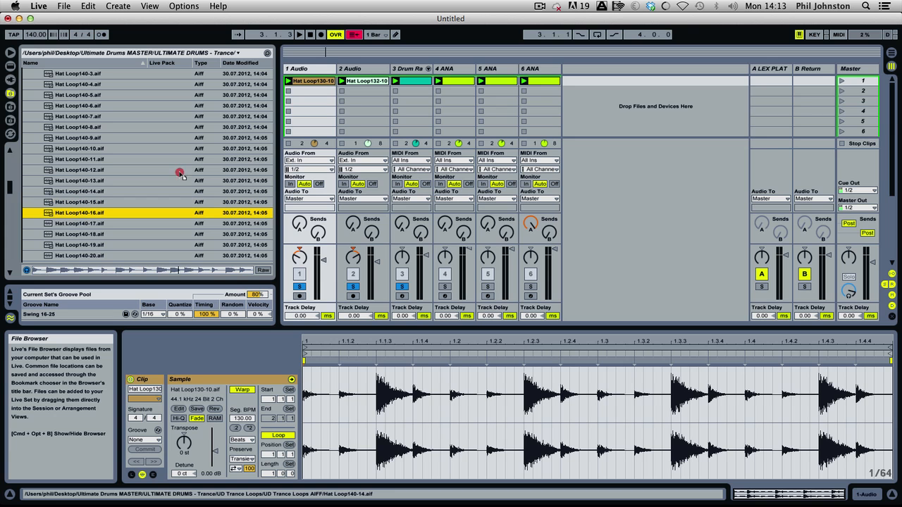
left_click_drag(182, 174, 346, 92)
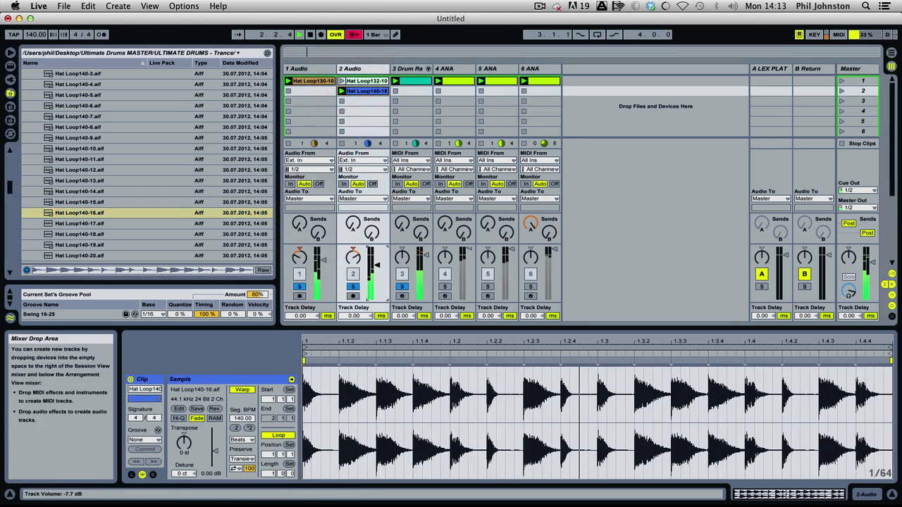
Duplicate the 2 Audio track together with its hat loop clips.
left_click(365, 69)
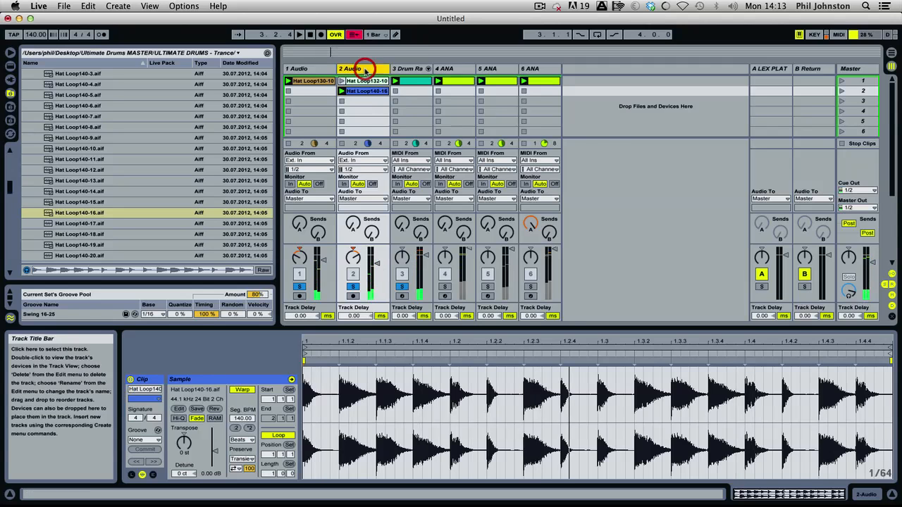
right_click(365, 69)
left_click(377, 90)
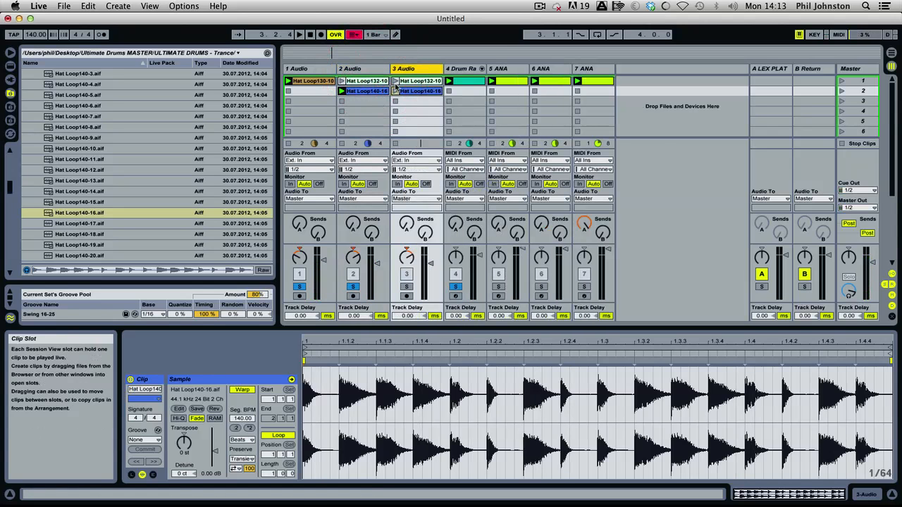
Launch Hat Loop132-10 on the soloed 3 Audio track and reset 2 Audio's pan to centre.
left_click(395, 81)
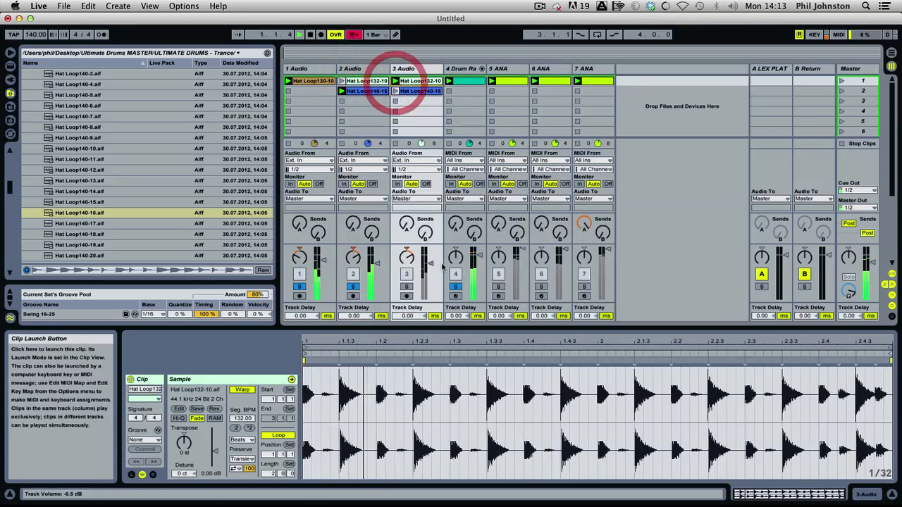
left_click(407, 286)
left_click(354, 255)
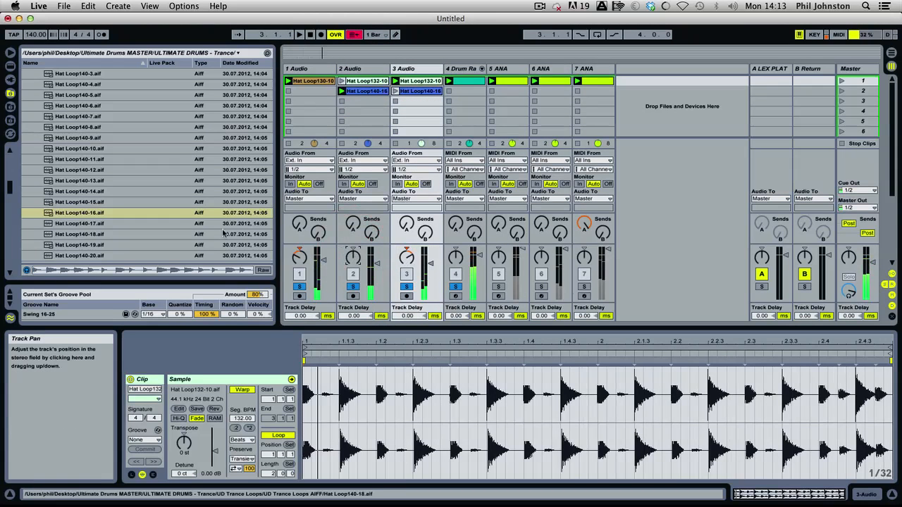
Preview the remaining hat loops from Hat Loop140-17.aif to Hat Loop140-21.aif.
left_click(100, 224)
key("Down")
key("Down")
key("Down")
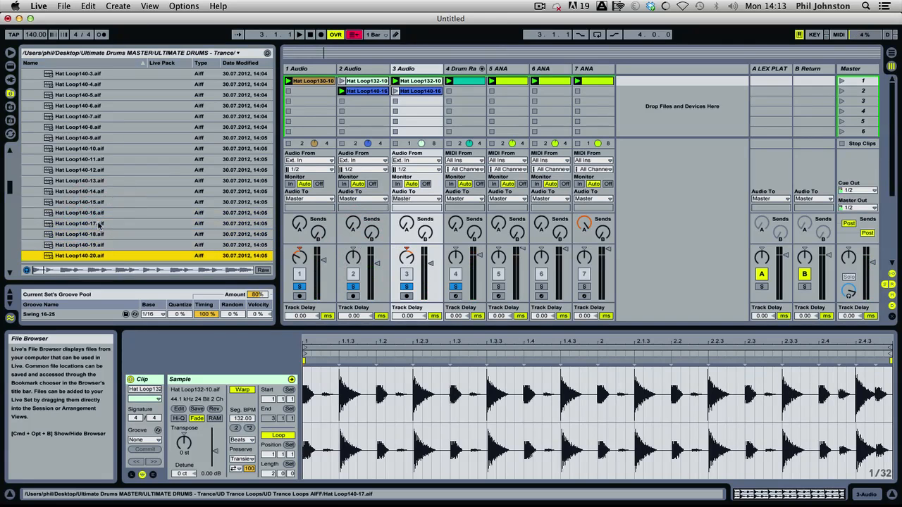
key("Down")
Preview the percussion loops from perc loop130-1.aif to perc loop130-14.aif to find one that fits.
key("Down")
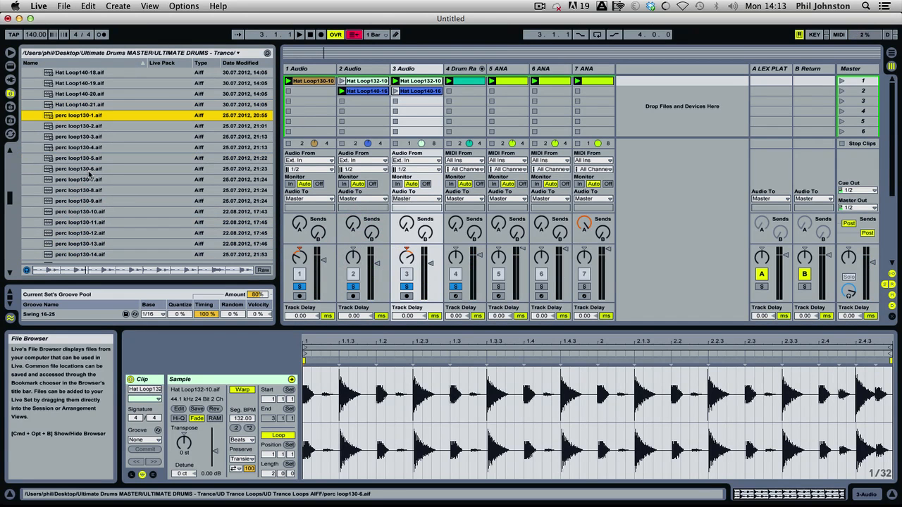
key("Down")
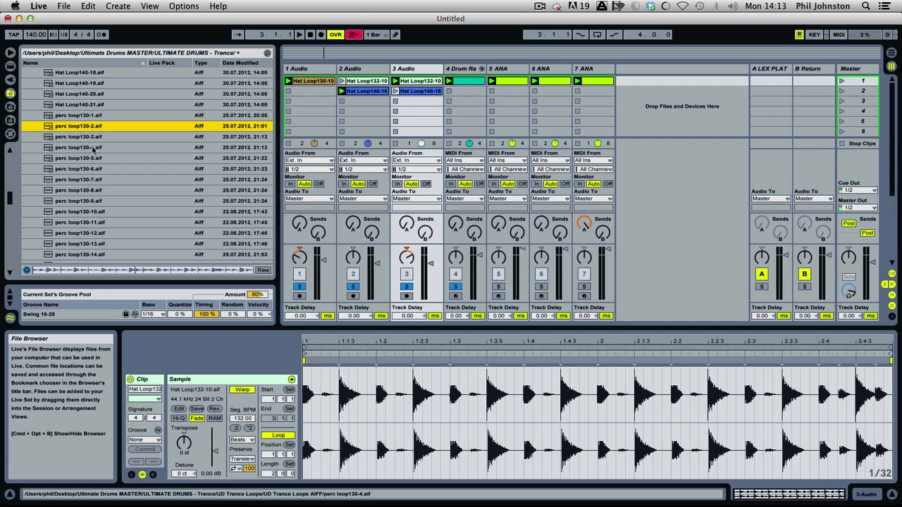
key("Down")
key("Down")
key("Down")
key("Down")
key("Down")
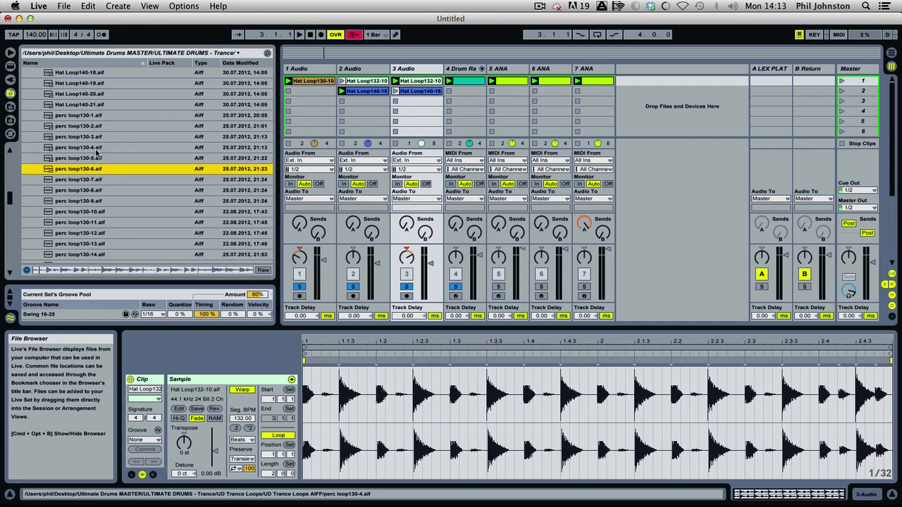
key("Down")
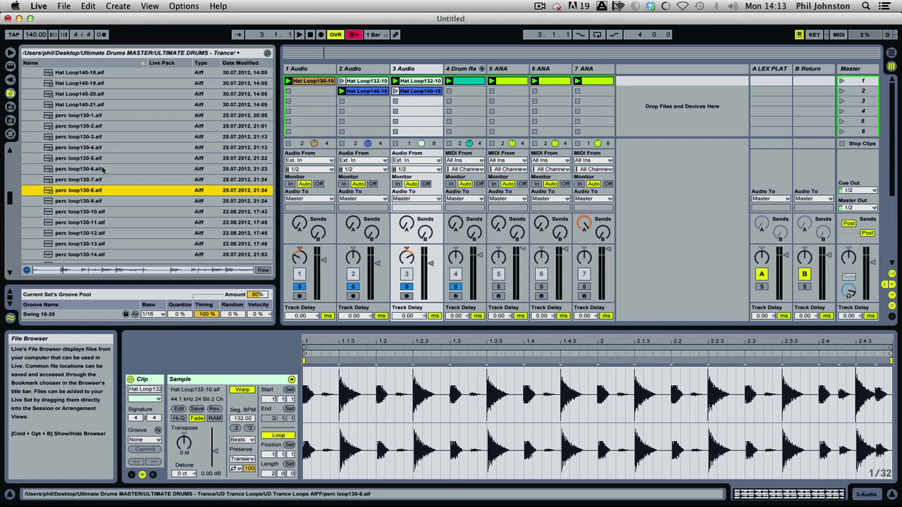
scroll(103, 170, "down", 3)
key("Down")
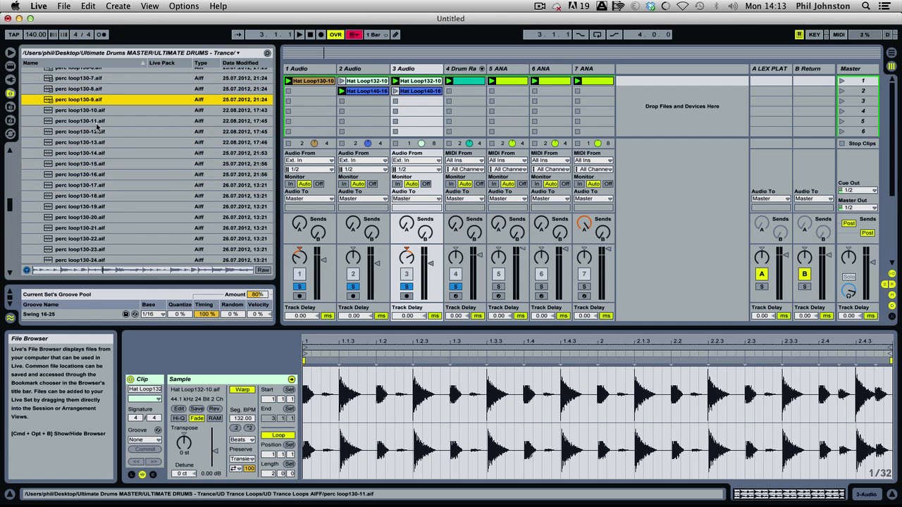
key("Down")
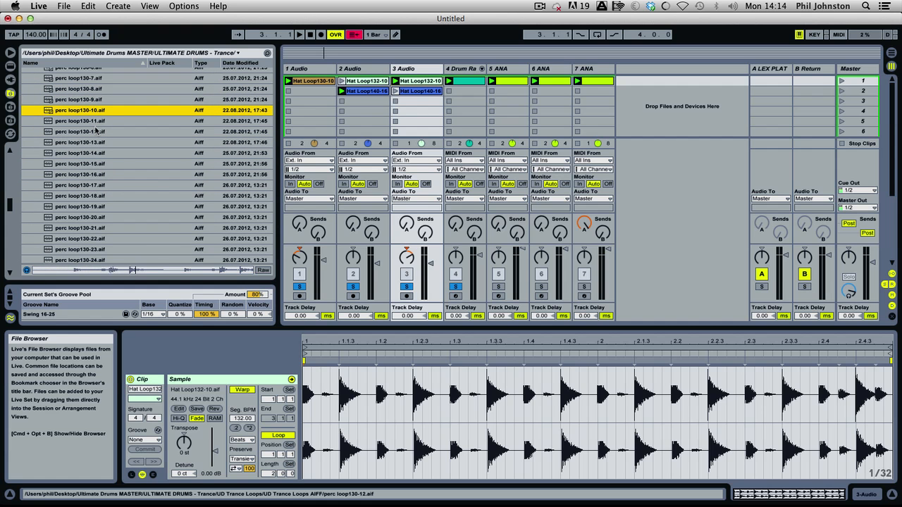
key("Down")
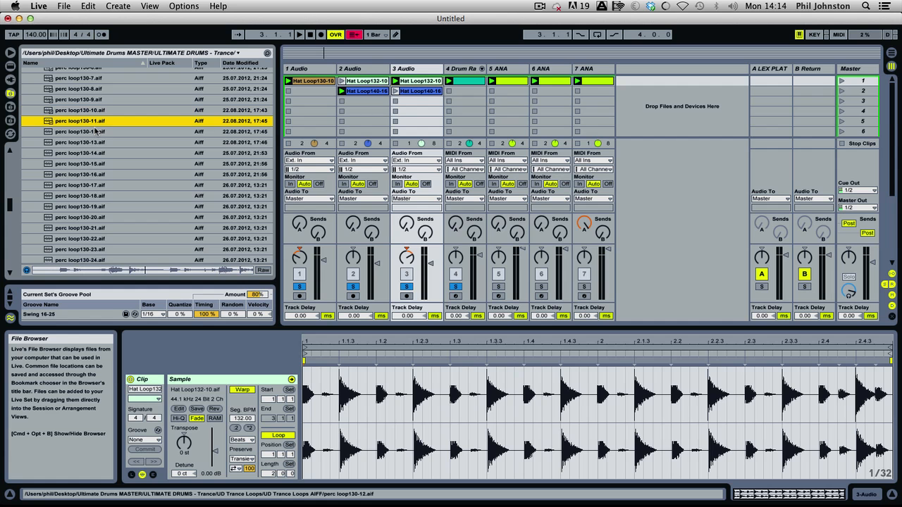
key("Down")
key("Down")
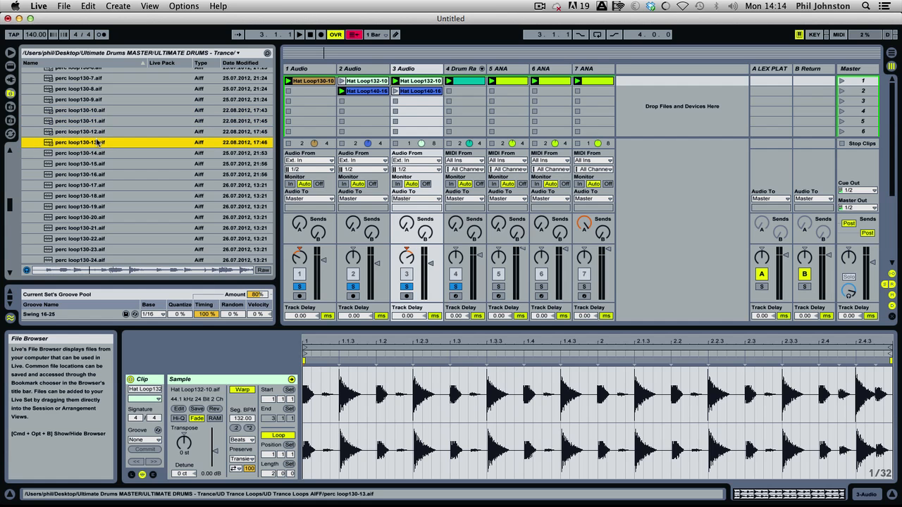
key("Down")
key("Up")
Insert an audio track after 3 Audio and launch perc loop130-17.aif in its first clip slot.
scroll(103, 166, "down", 3)
left_click(99, 136)
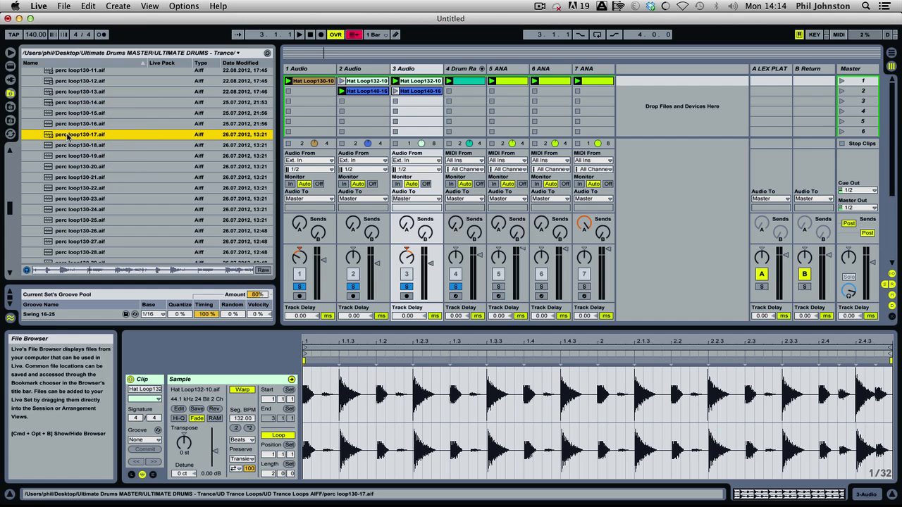
right_click(404, 69)
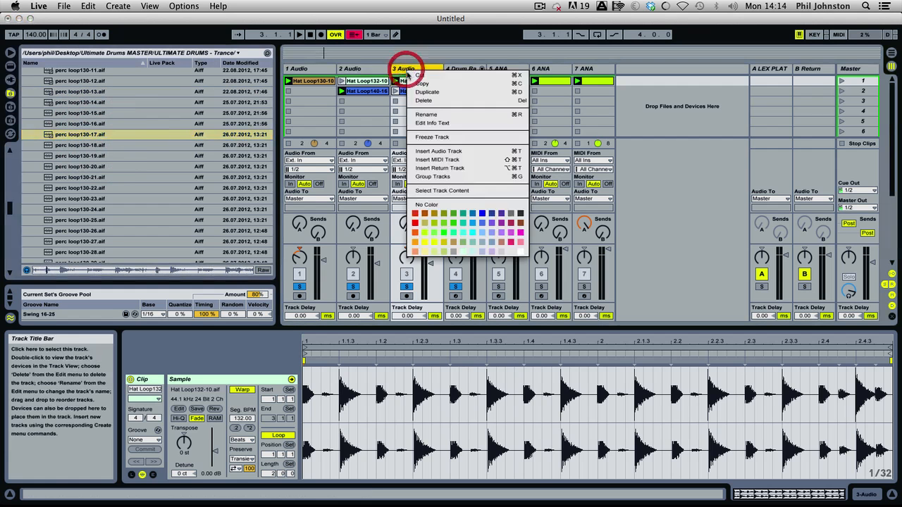
left_click(445, 152)
left_click_drag(89, 136, 451, 92)
left_click(448, 91)
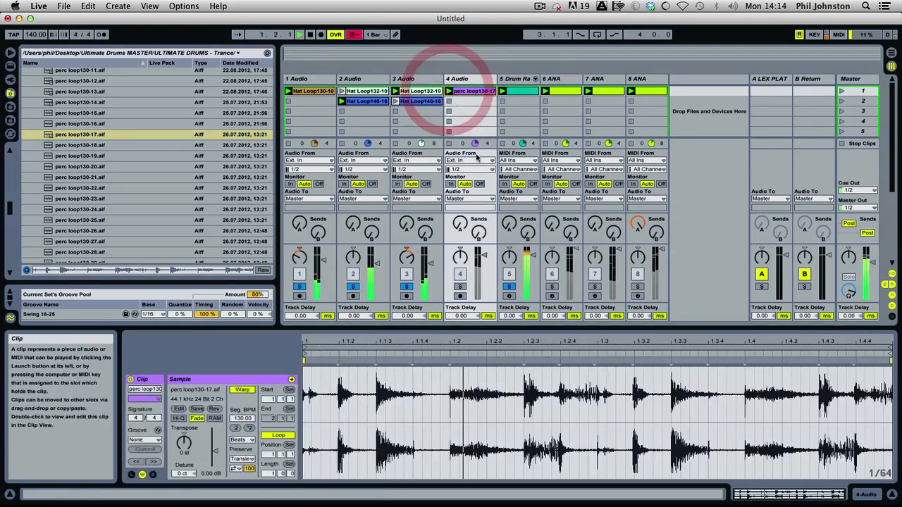
Solo 4 Audio and lower its volume while the percussion loop plays with the drums.
left_click(468, 112)
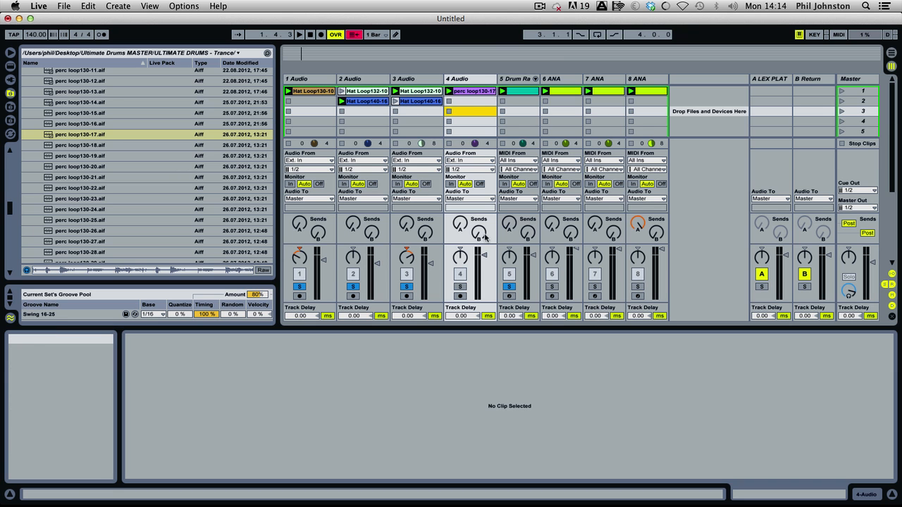
left_click(462, 287)
key("space")
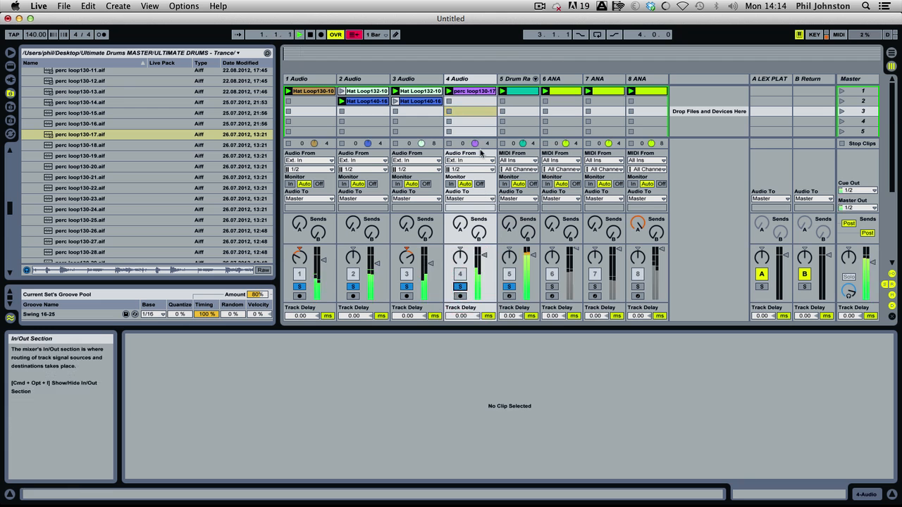
left_click_drag(484, 255, 484, 269)
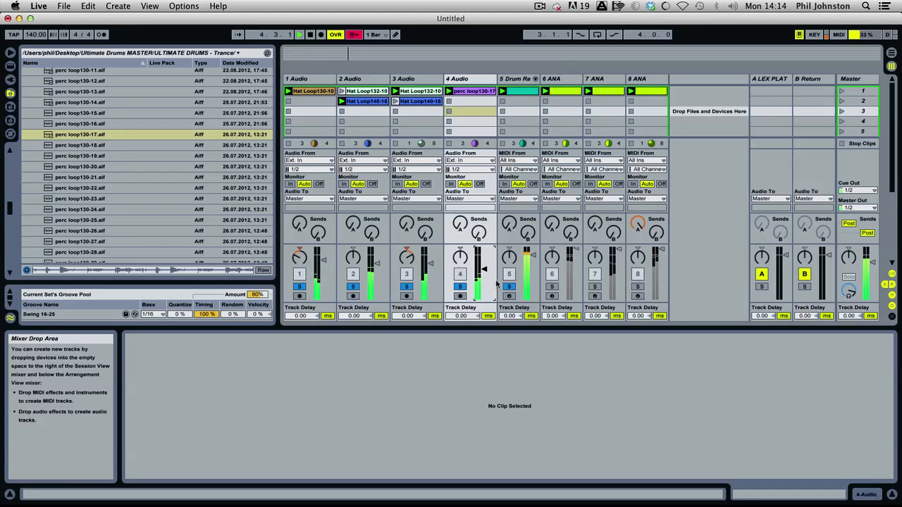
key("space")
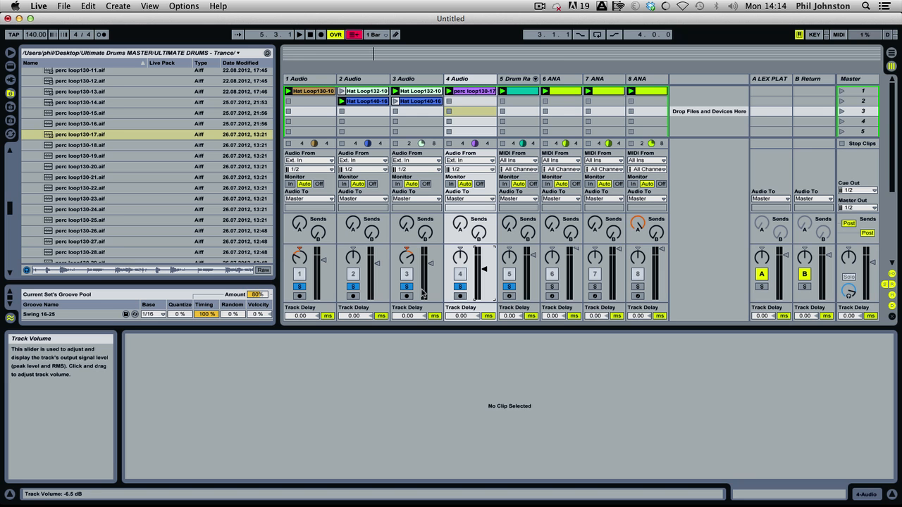
Turn off solo on the Drum Rack track and all four audio tracks, and play the full mix briefly.
key("space")
key("space")
left_click(509, 286)
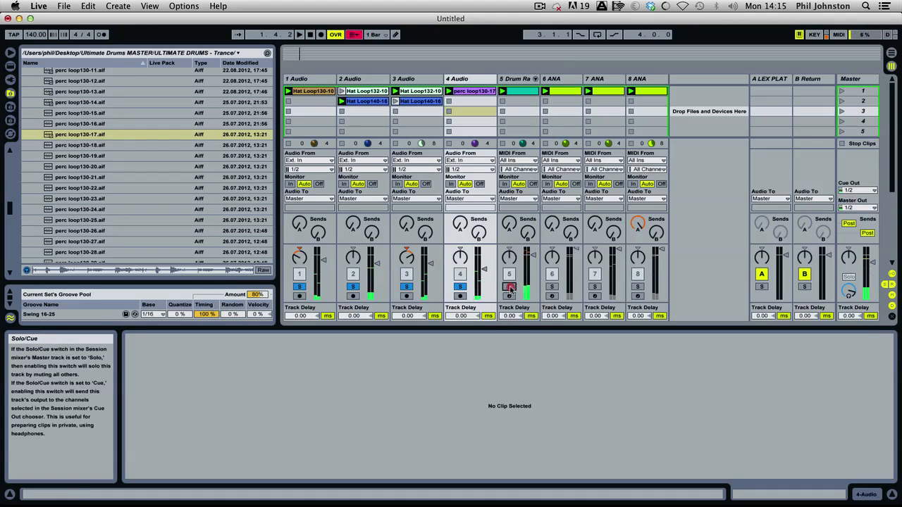
left_click(461, 287)
left_click(407, 286)
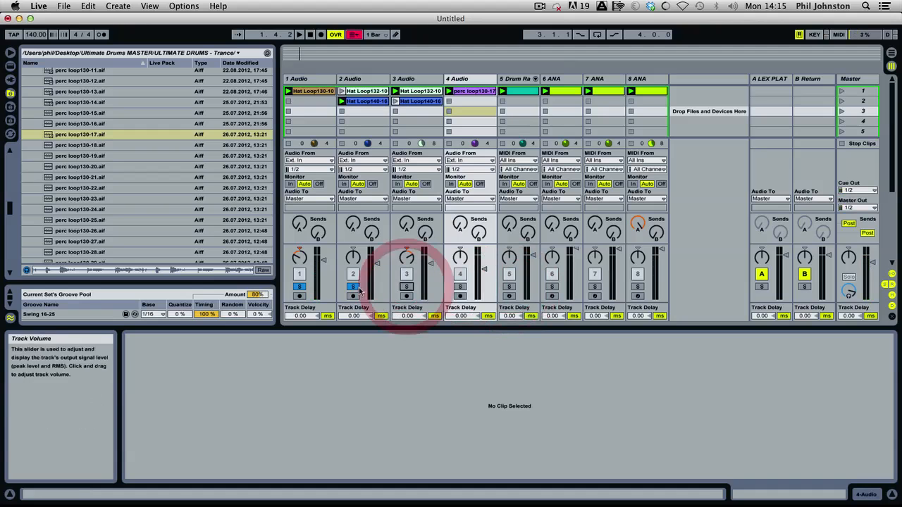
left_click(353, 287)
left_click(300, 287)
key("space")
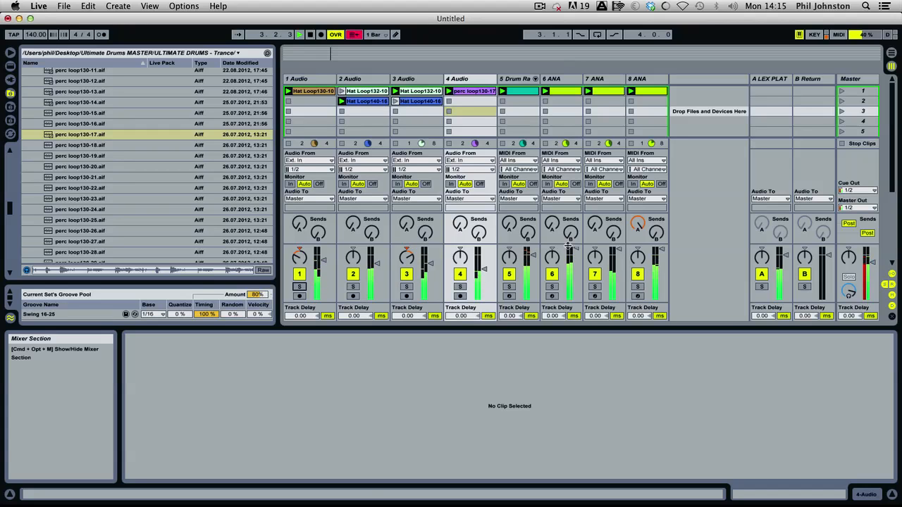
key("space")
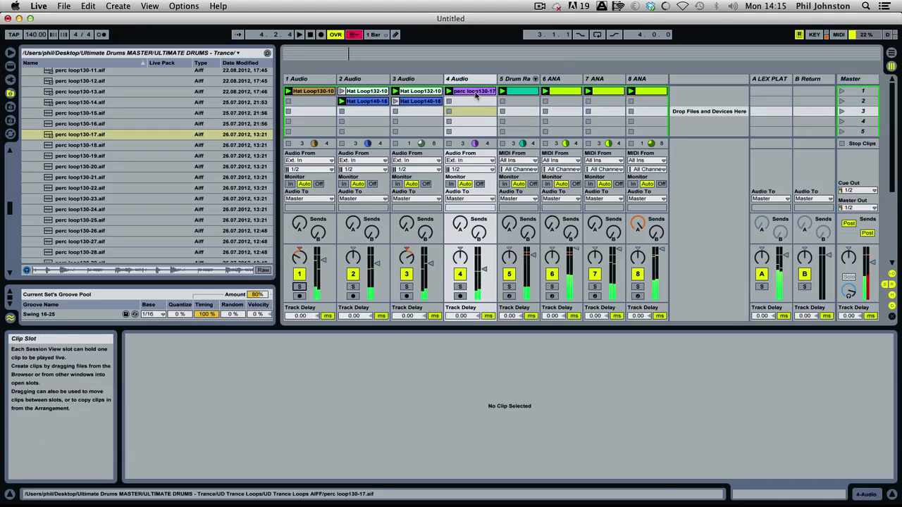
Group the tracks from 1 Audio to the Drum Rack, fold the group, and play the mix briefly.
left_click(514, 79)
left_click(317, 79, "shift")
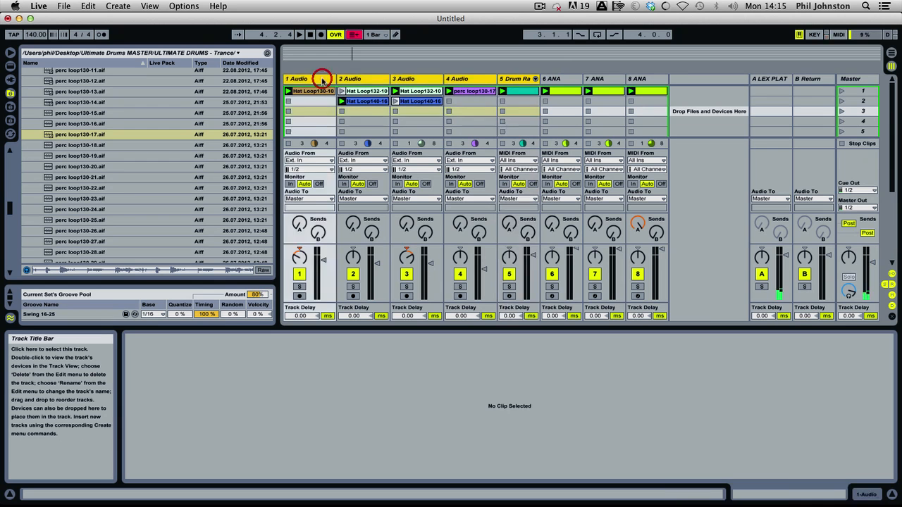
key("super+g")
left_click(320, 79)
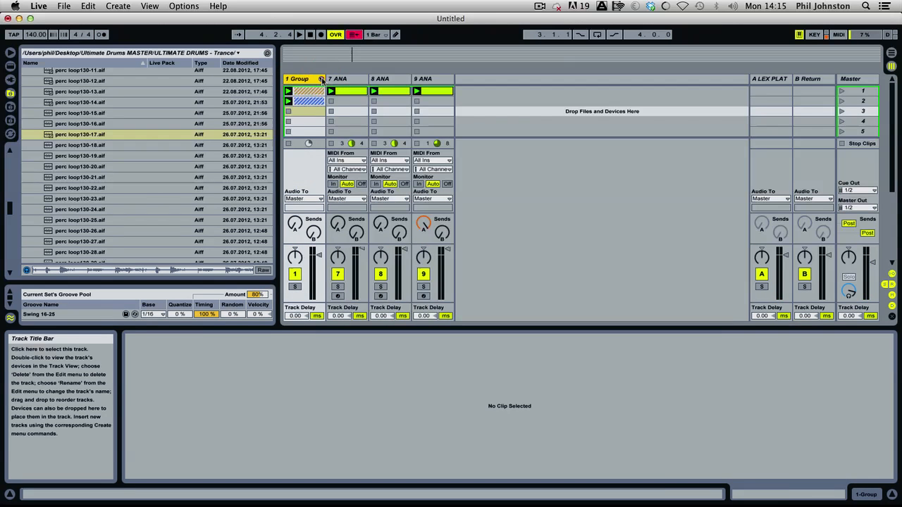
key("space")
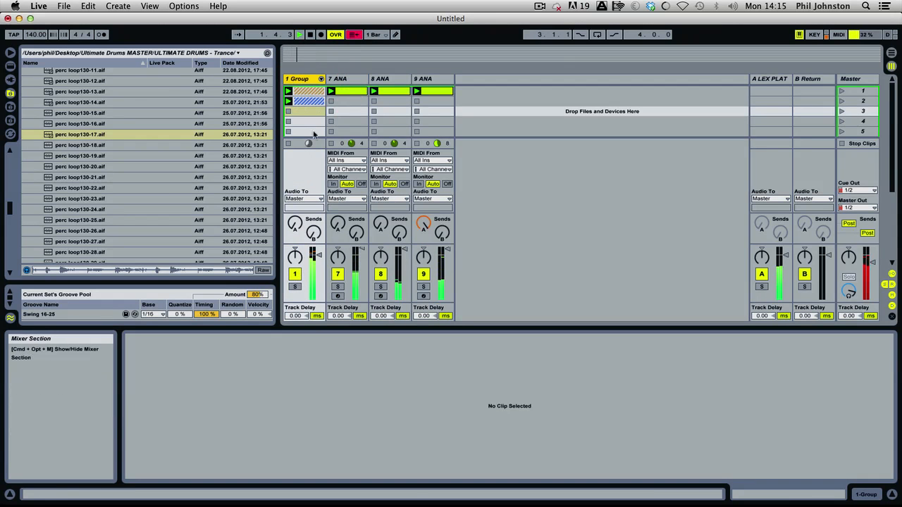
key("space")
Unfold the group and raise the volume of 5 Audio while it plays soloed.
left_click(320, 79)
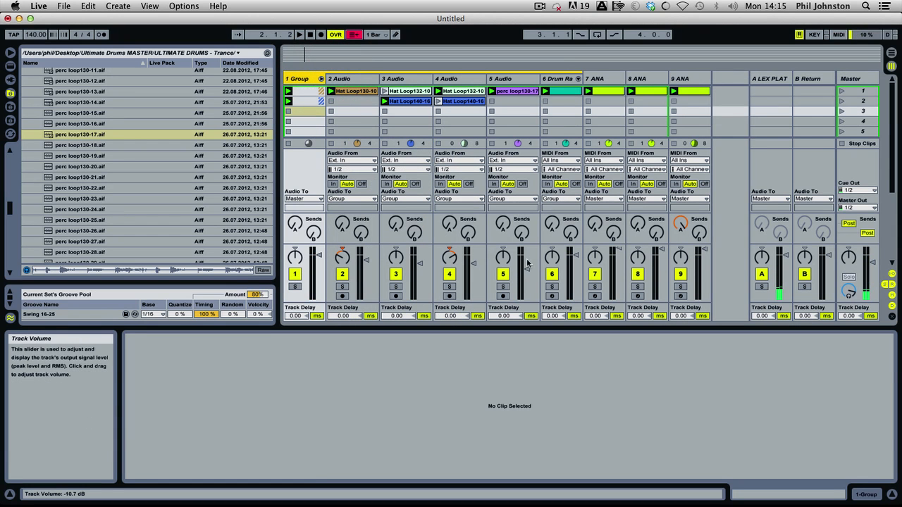
key("space")
left_click(503, 286)
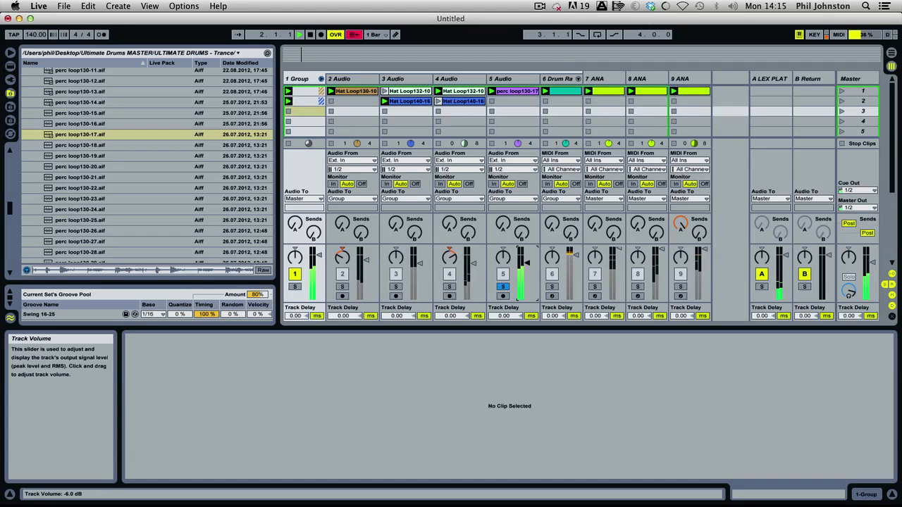
left_click(502, 286)
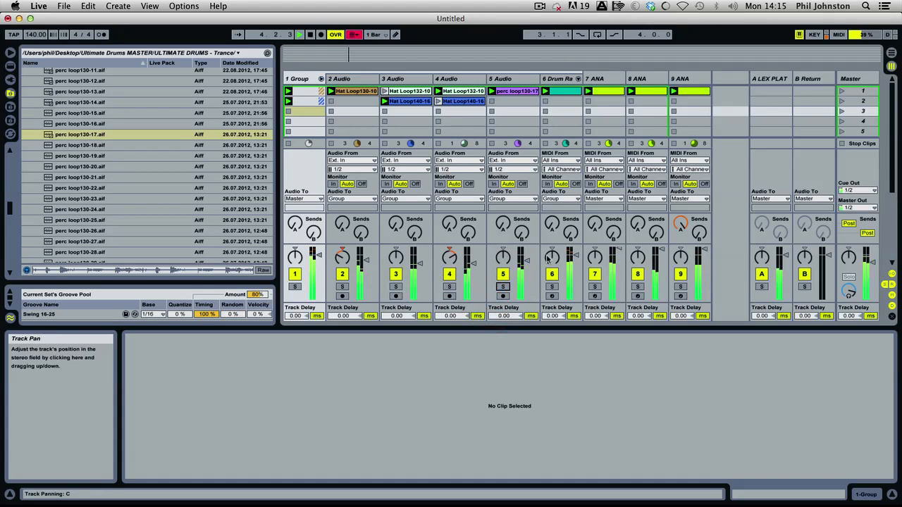
Set 5 Audio's send A to 0.0 dB, checking it with the drum group temporarily soloed.
left_click(295, 287)
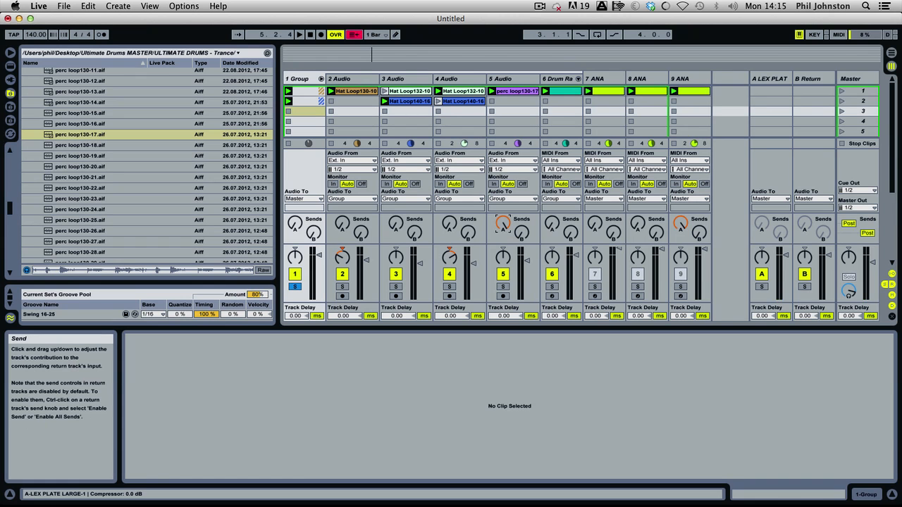
key("space")
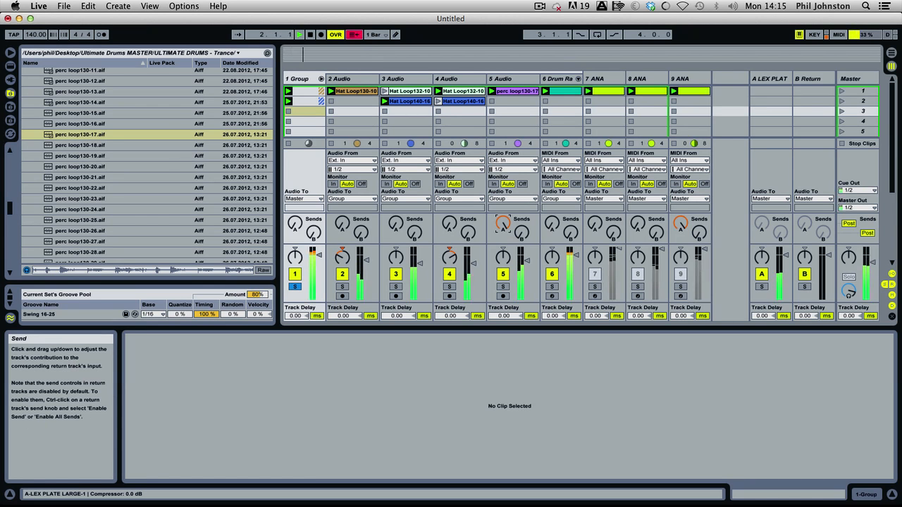
left_click(294, 286)
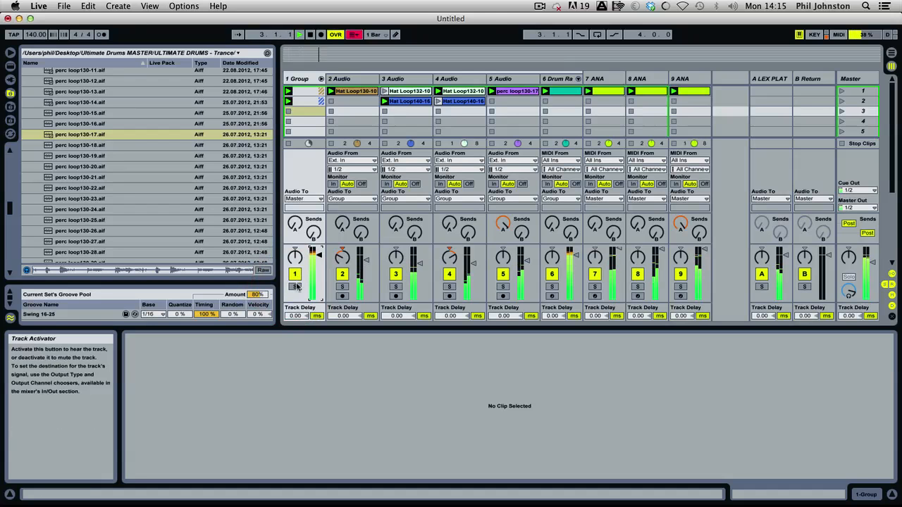
Fold the drum group and audition the percussion loops in the UD Trance Loops AIFF folder, through perc loop140-14.aif.
left_click(321, 79)
scroll(99, 199, "down", 15)
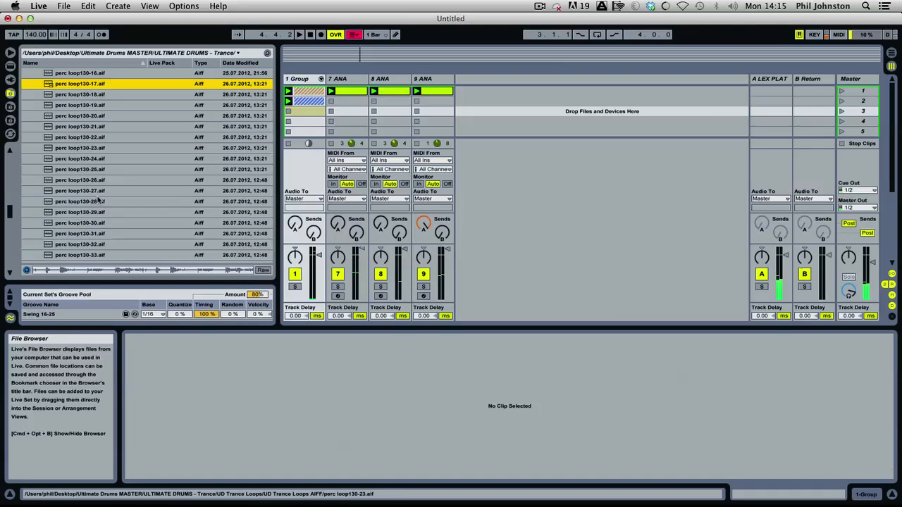
left_click(96, 171)
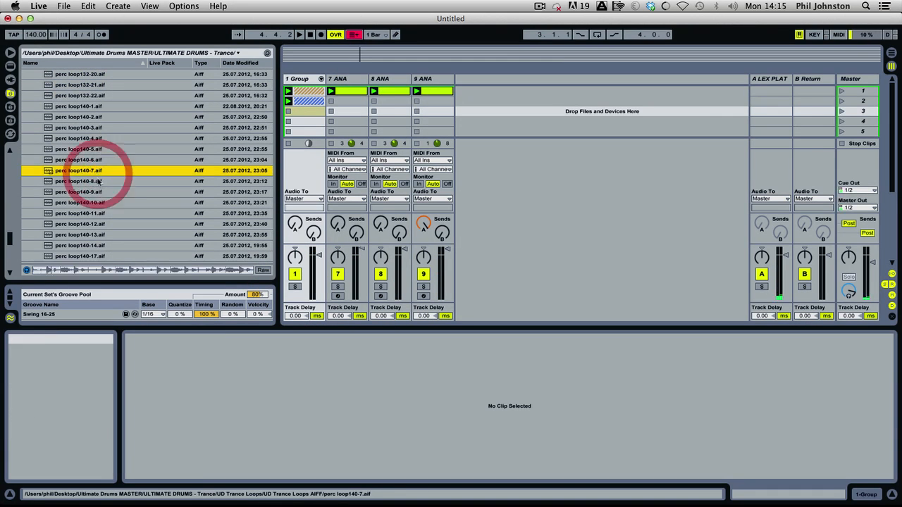
left_click(101, 202)
scroll(100, 205, "down", 3)
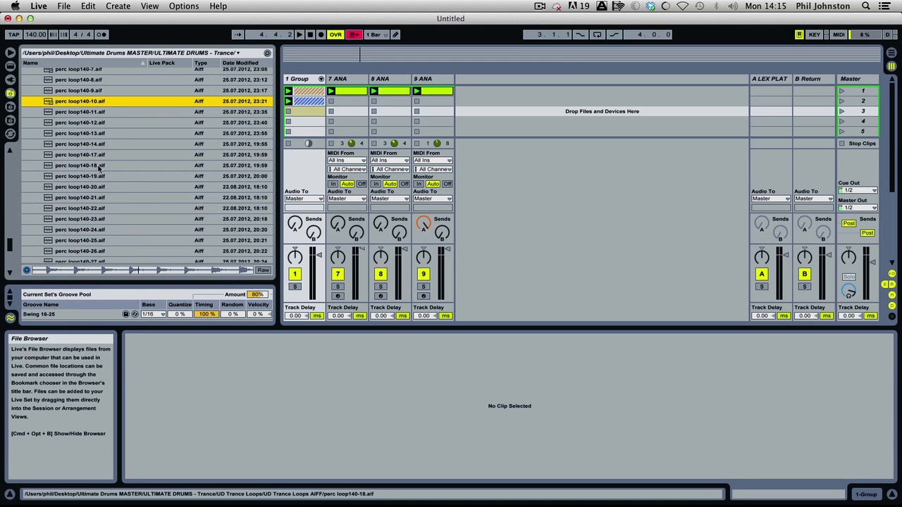
key("Down")
scroll(98, 164, "up", 8)
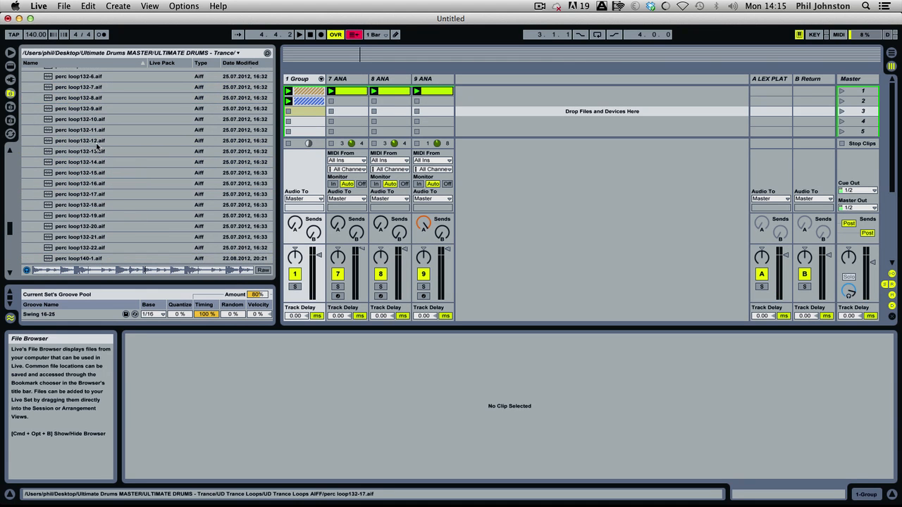
left_click(90, 141)
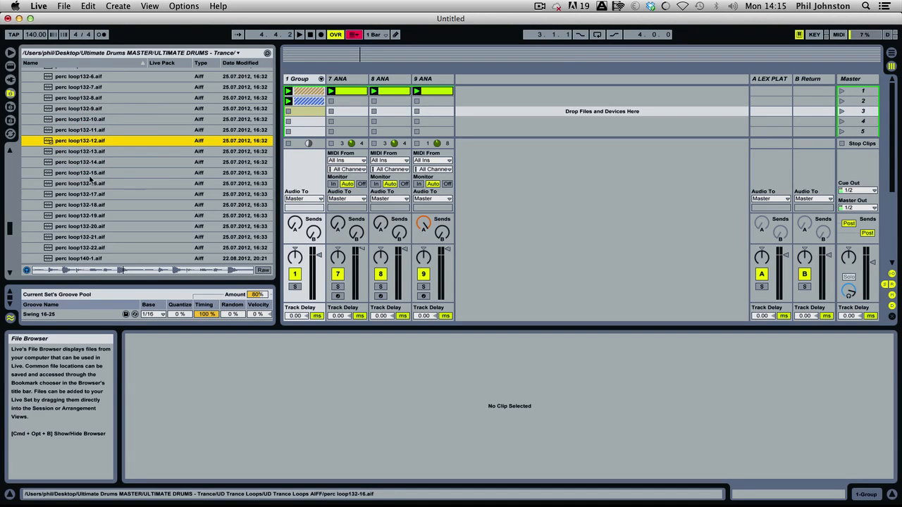
scroll(89, 166, "down", 3)
key("Down")
key("Down")
key("Down")
key("Down")
key("Down")
key("Down")
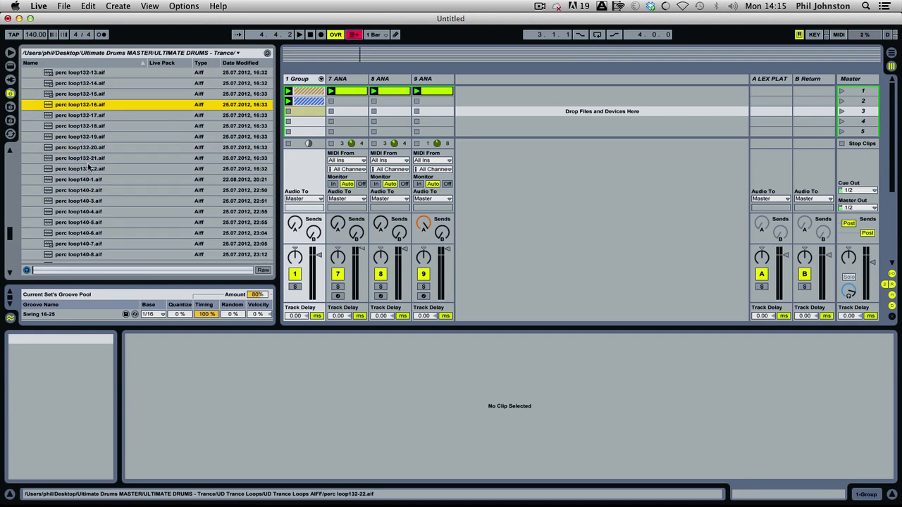
key("Down")
key("Down")
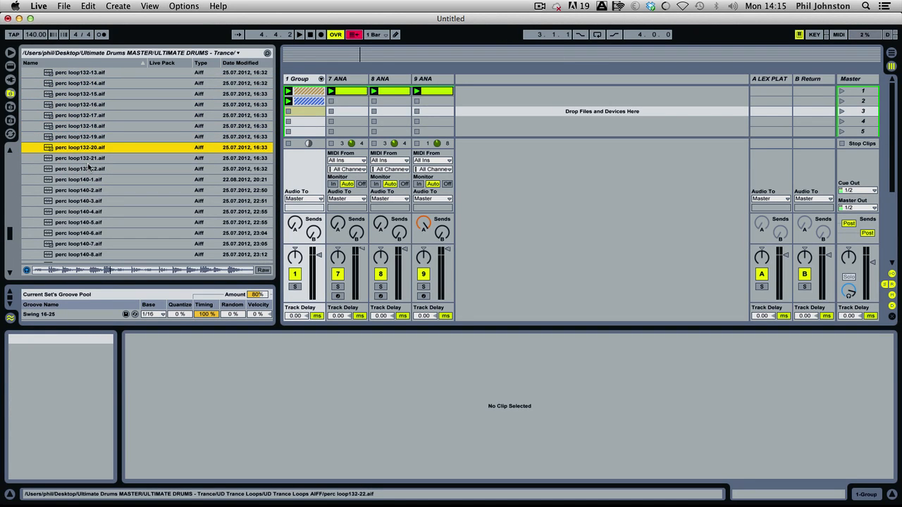
key("Down")
key("Down")
key("Down")
key("Down")
key("Down")
key("Down")
key("Down")
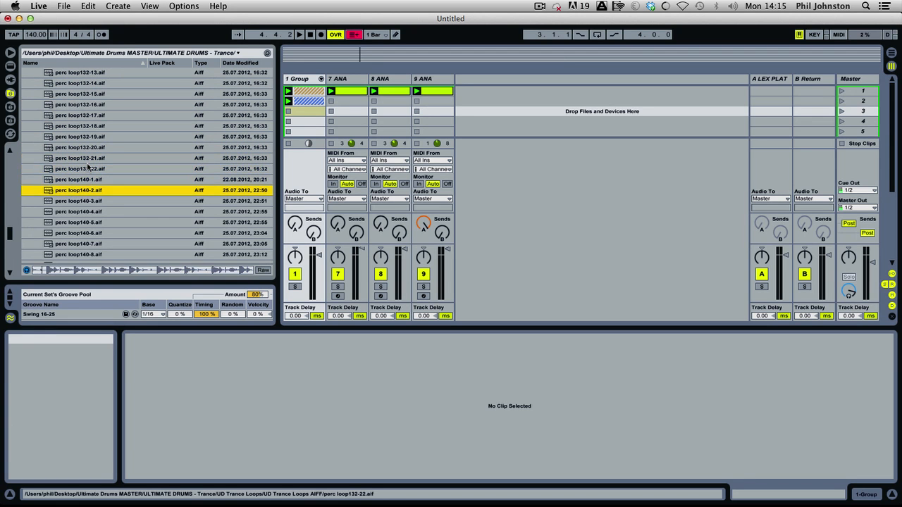
scroll(84, 166, "down", 3)
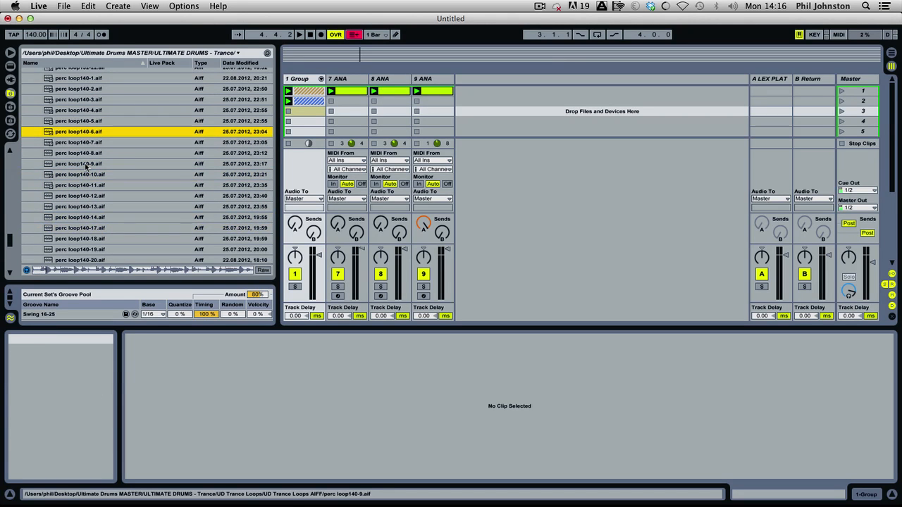
scroll(85, 167, "up", 2)
key("Down")
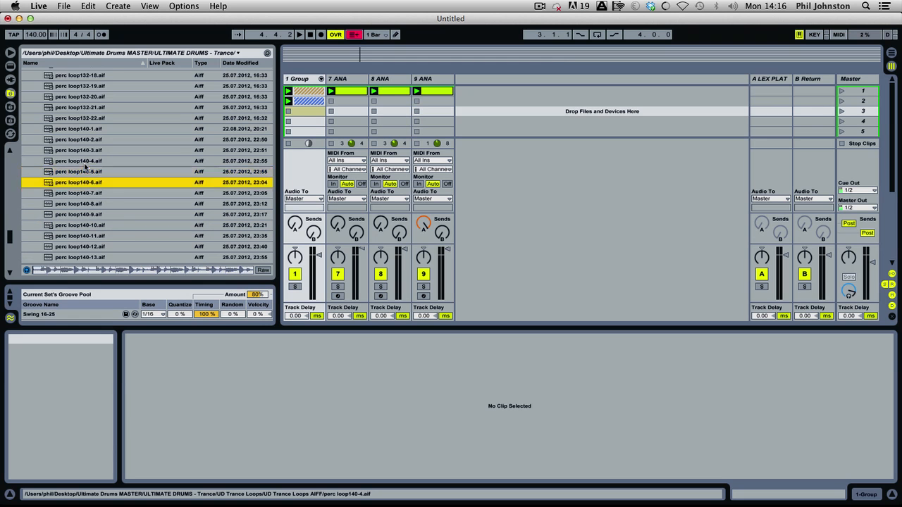
scroll(85, 167, "down", 3)
key("Down")
key("Down")
key("Down")
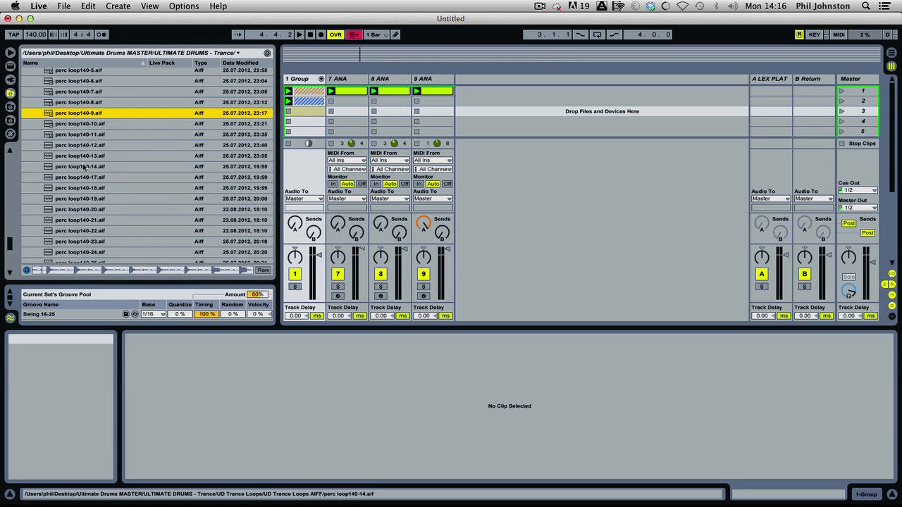
key("Down")
key("Down")
key("Down")
key("Down")
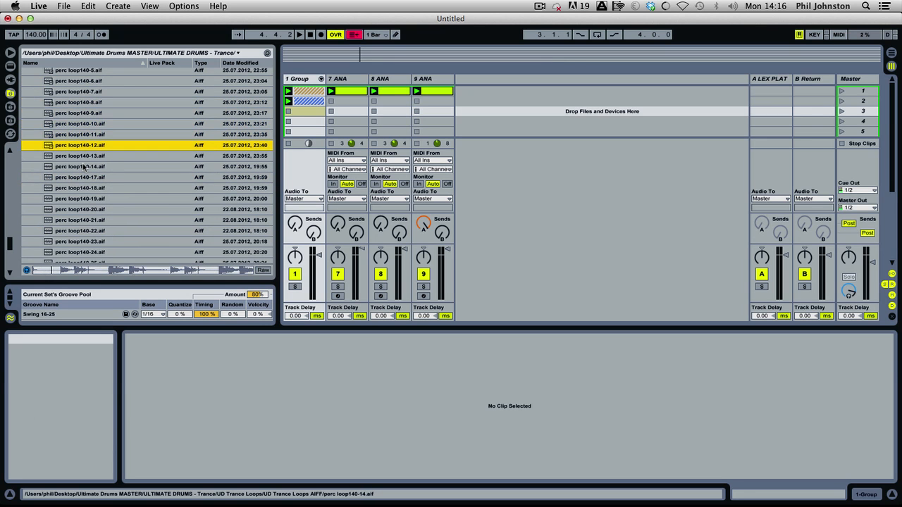
key("Down")
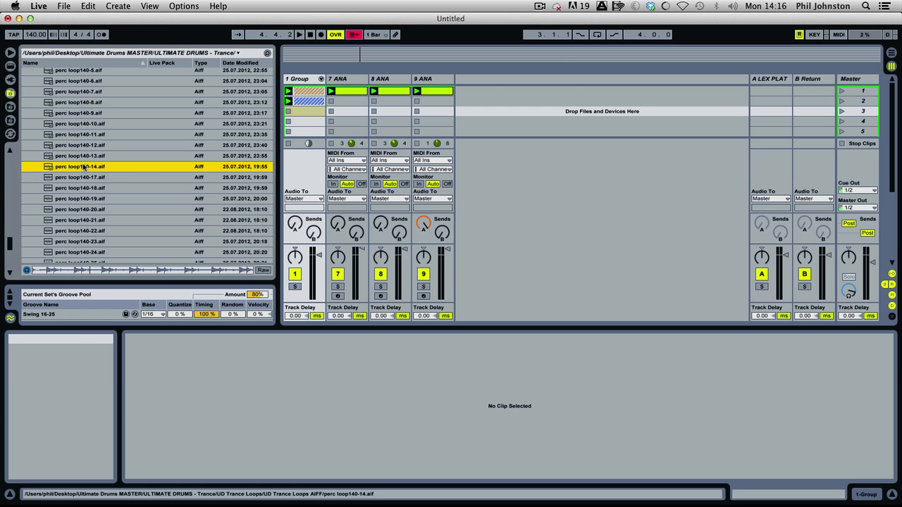
Add perc loop140-14.aif on a new audio track, launch it, and move the track into the unfolded drum group before the Drum Rack.
left_click_drag(355, 145, 557, 84)
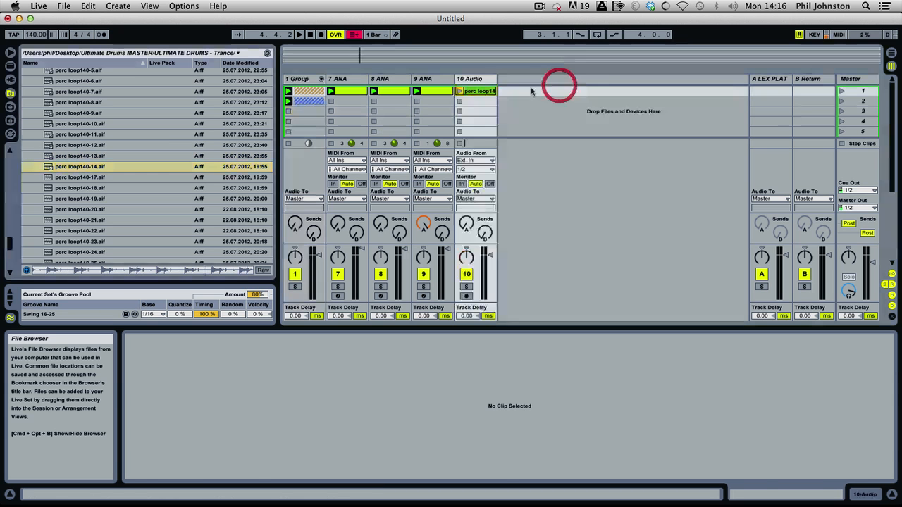
left_click(460, 91)
left_click_drag(476, 78, 332, 80)
left_click(320, 79)
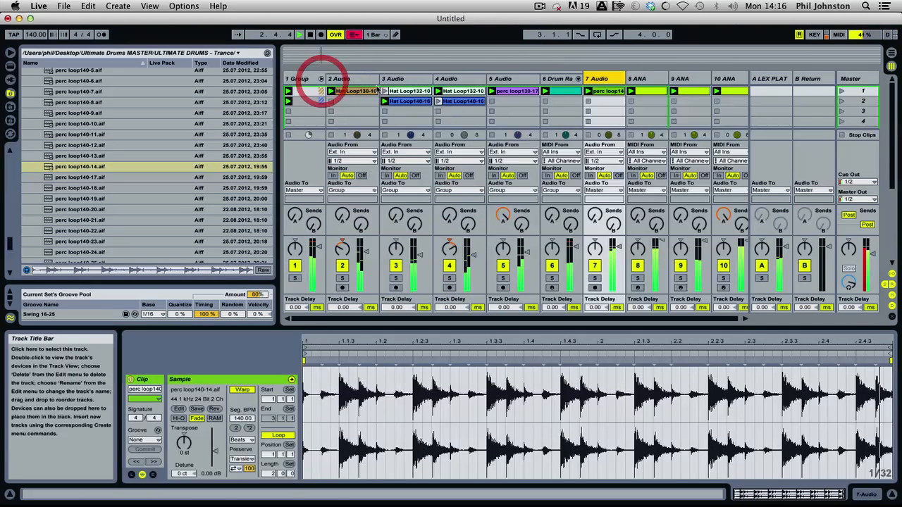
left_click_drag(582, 83, 557, 79)
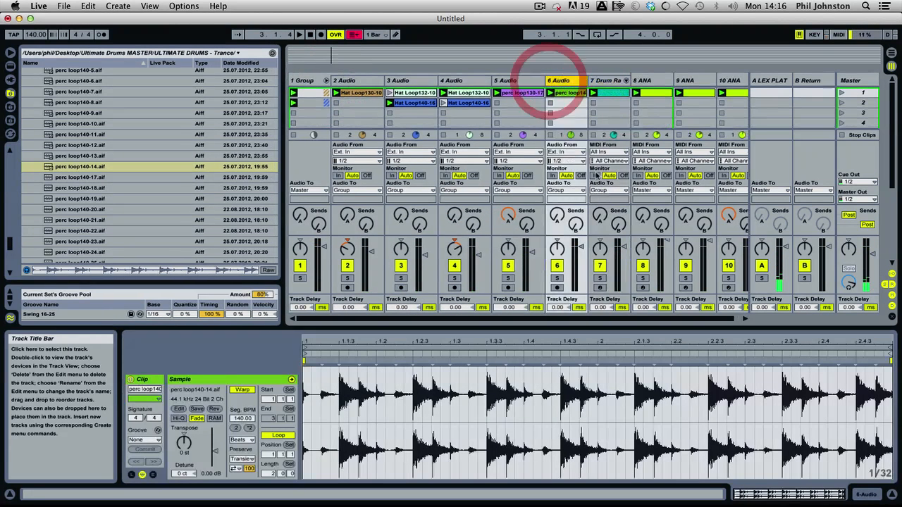
Solo 6 Audio and add a Compressor to it with a 0.01 ms attack and a -28.0 dB threshold.
left_click(557, 278)
double_click(564, 81)
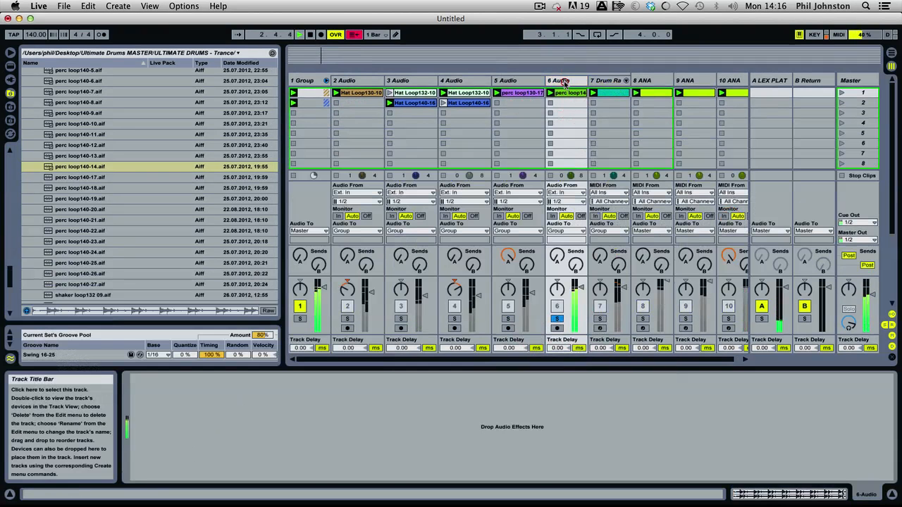
left_click(10, 66)
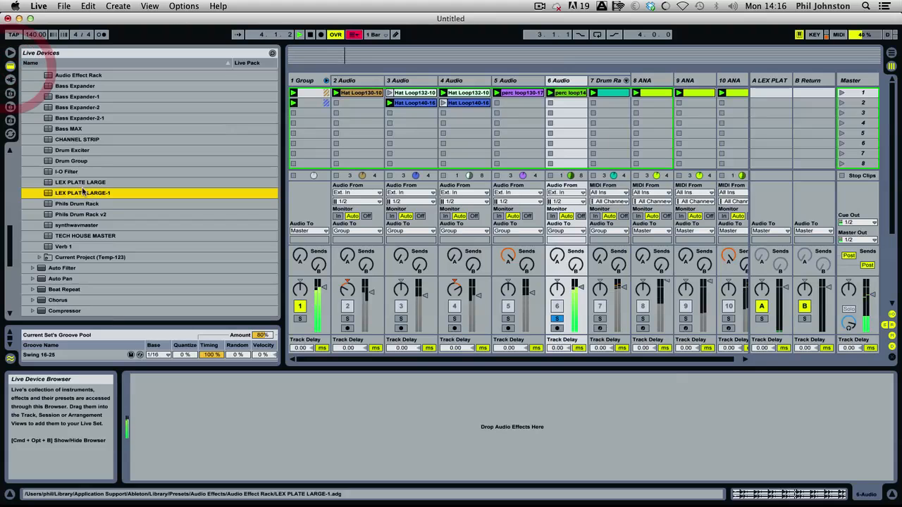
scroll(79, 120, "up", 12)
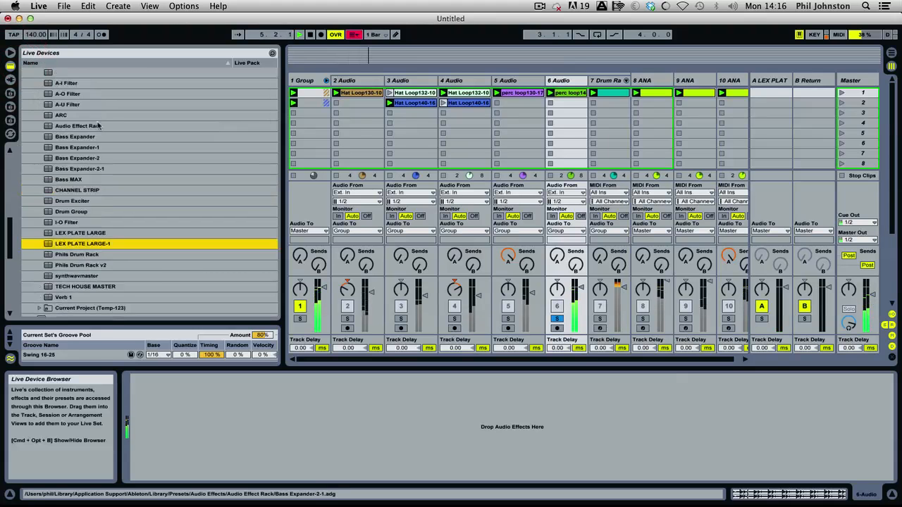
scroll(80, 250, "down", 3)
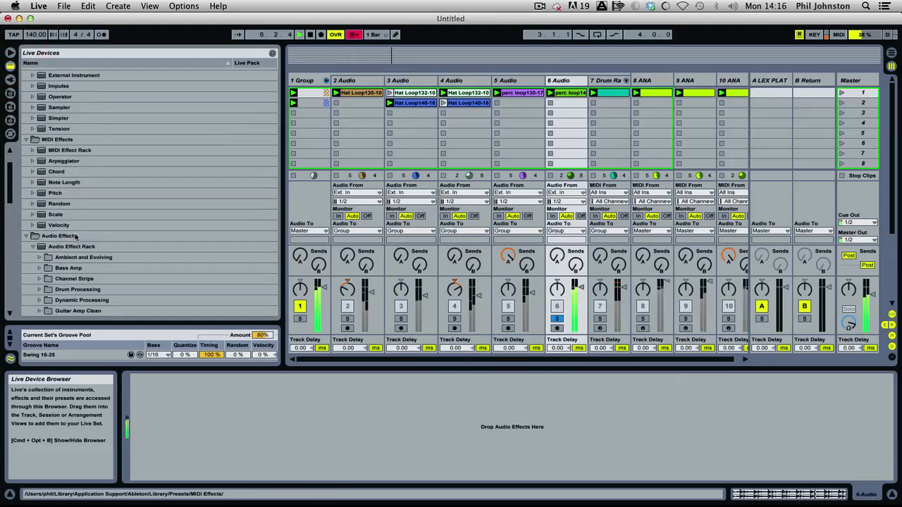
left_click(31, 196)
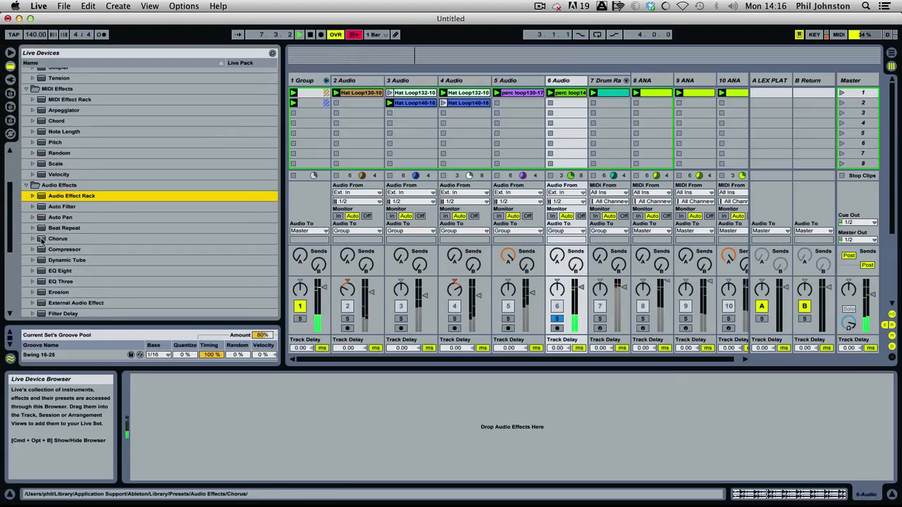
left_click_drag(64, 250, 261, 456)
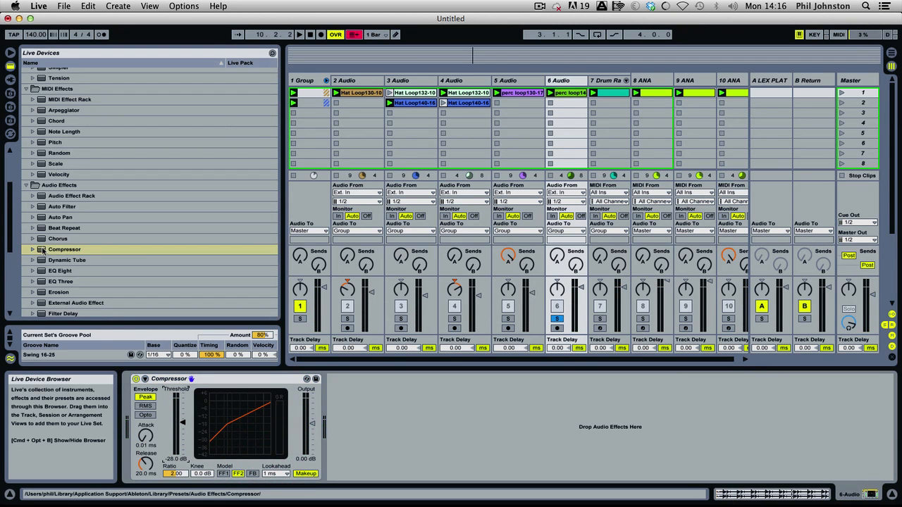
Add a second Compressor to 6 Audio and enable its sidechain from 7-Drum Rack with a Post Mixer tapping point.
left_click_drag(42, 250, 568, 465)
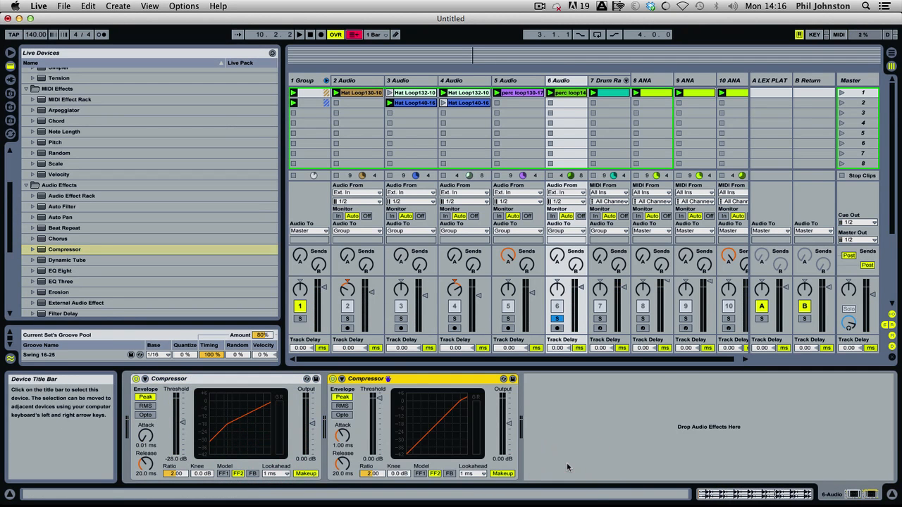
left_click(341, 379)
left_click(351, 405)
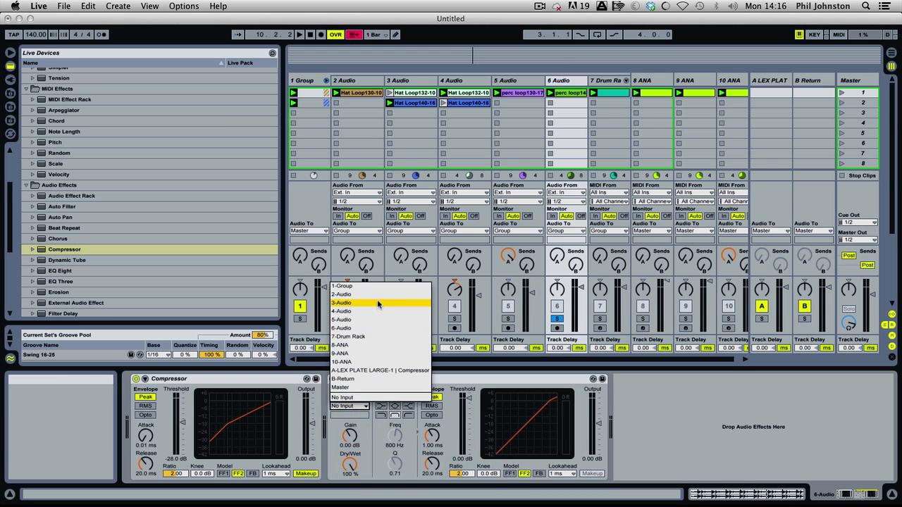
left_click(360, 336)
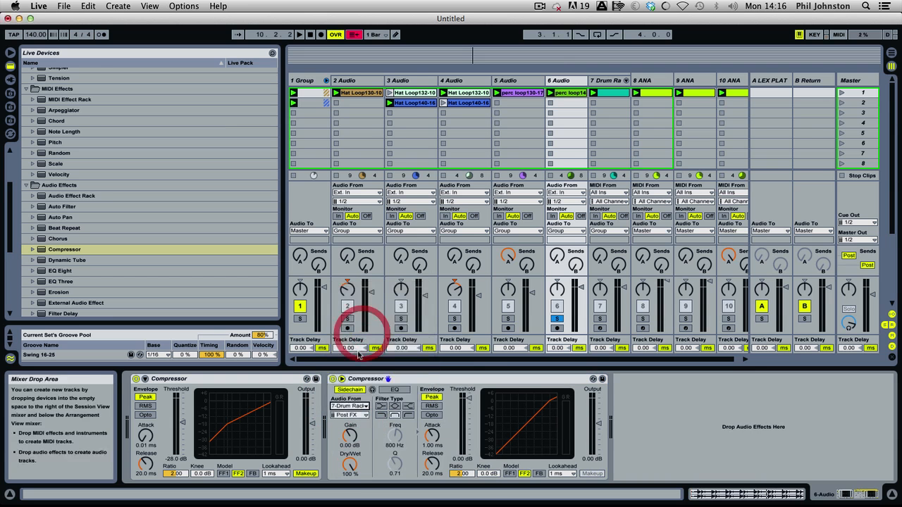
left_click(350, 415)
left_click(405, 279)
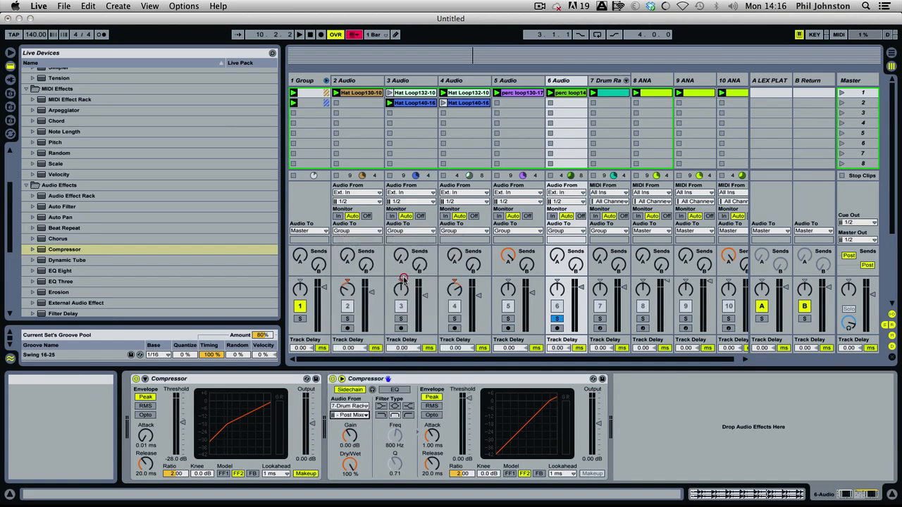
During playback, unsolo 6 Audio, lower its volume to about -3.6 dB, and set the sidechained compressor's threshold to about -11.7 dB.
key("space")
left_click_drag(464, 415, 464, 436)
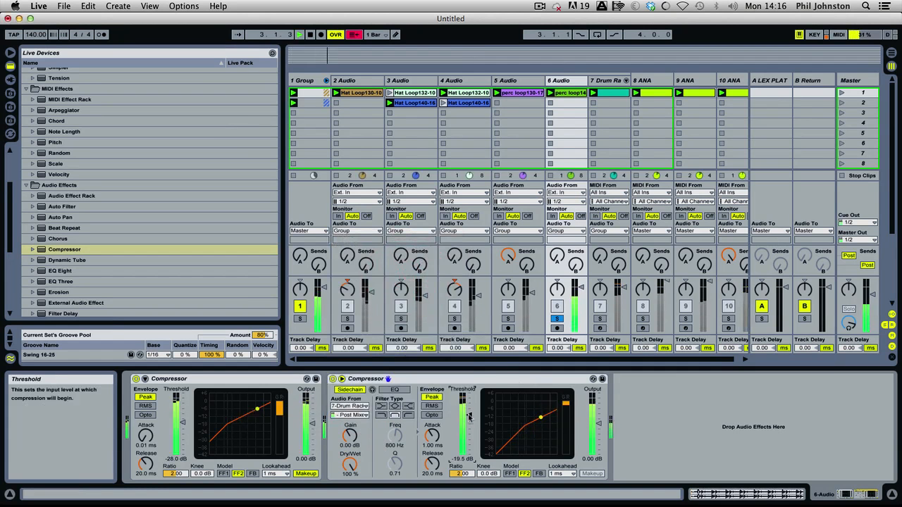
left_click(557, 319)
left_click_drag(582, 288, 581, 293)
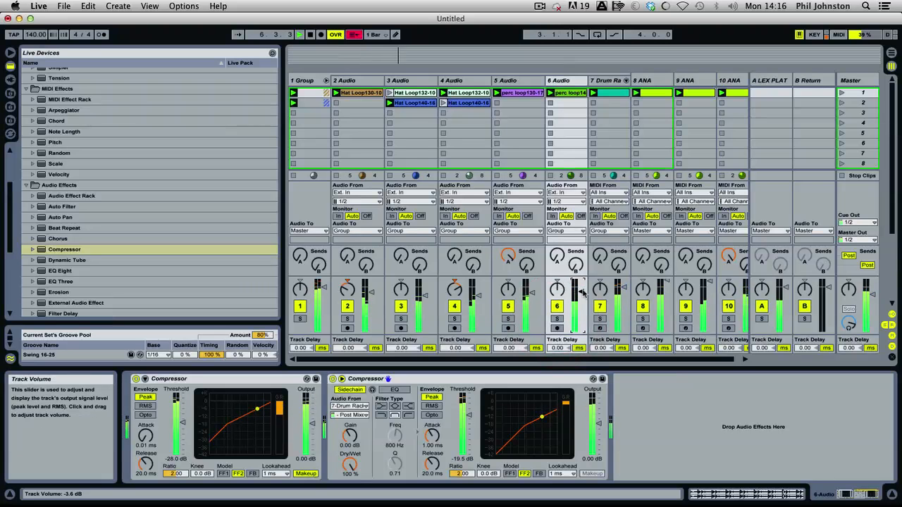
left_click_drag(470, 406, 471, 396)
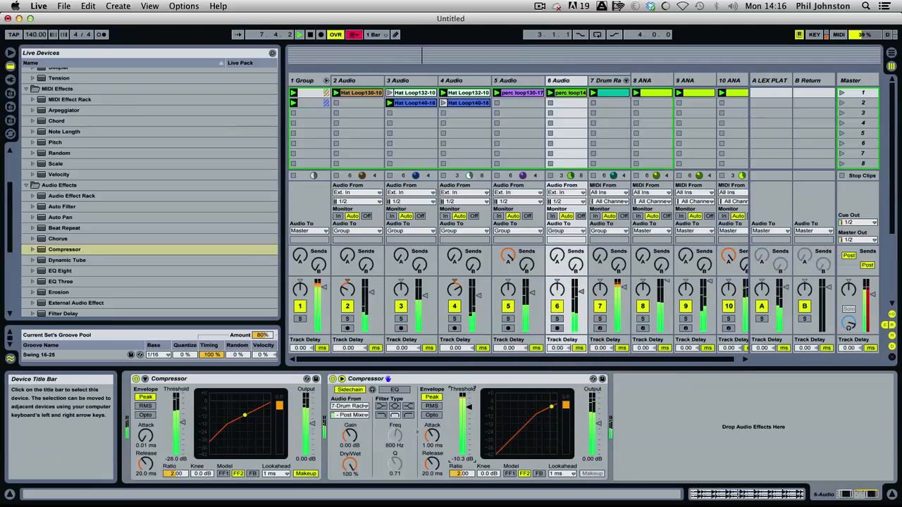
Solo the drum group to hear all the drums, fold it, and stop playback.
left_click(300, 319)
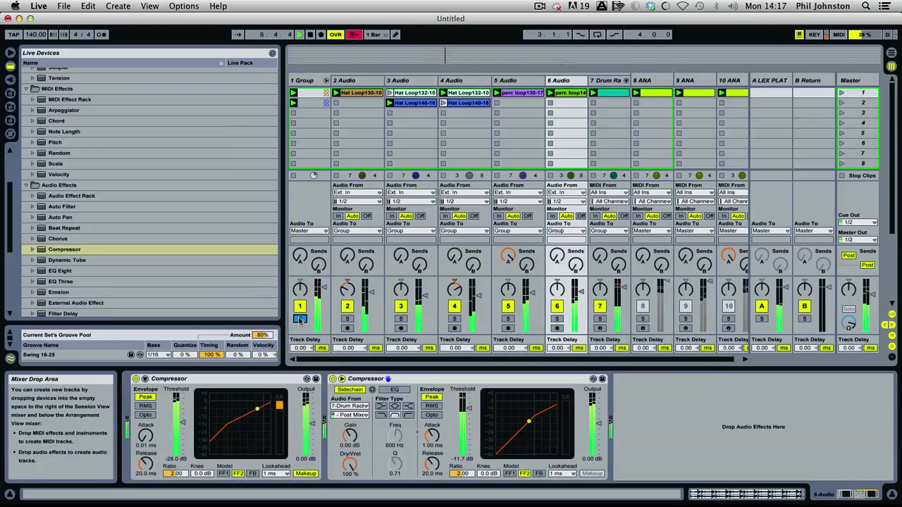
left_click(326, 81)
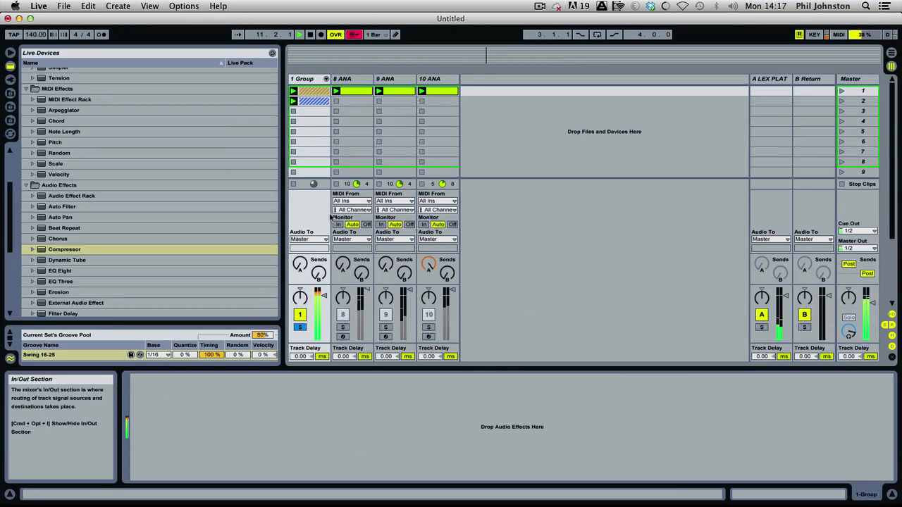
key("space")
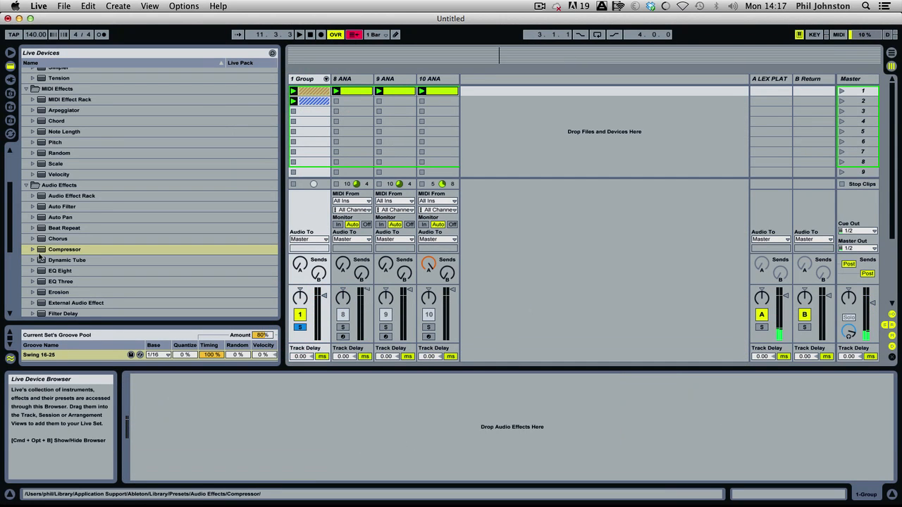
left_click_drag(39, 250, 318, 131)
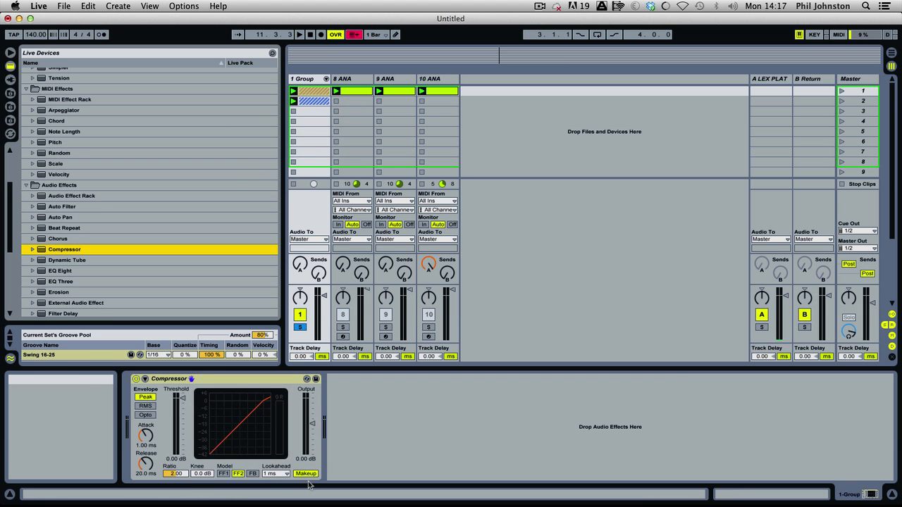
left_click(197, 381)
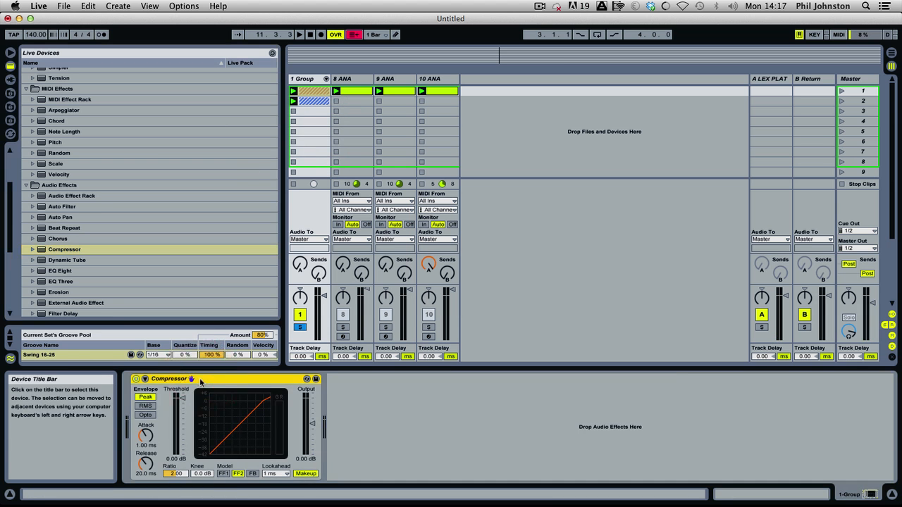
key("Delete")
Load the 1976 Compressor preset onto the drum group.
left_click(33, 250)
left_click_drag(50, 260, 308, 147)
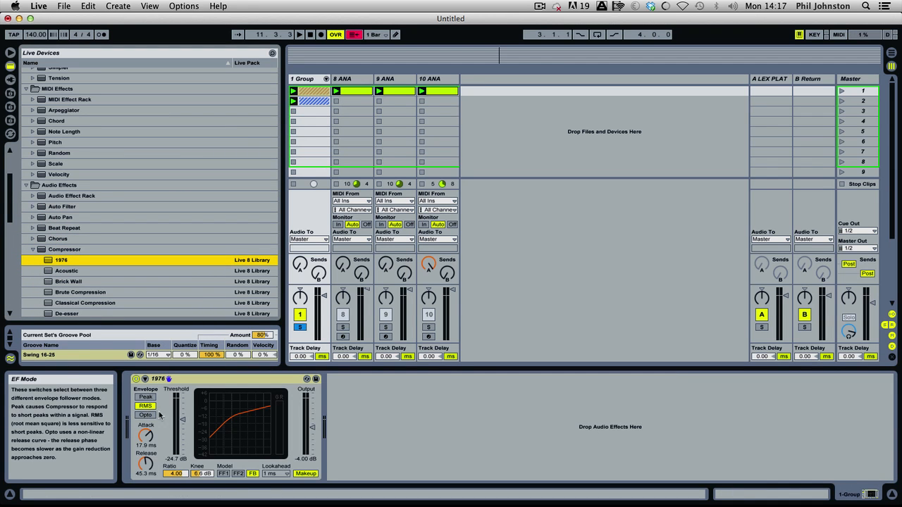
Set the group compressor's attack to 0.01 ms and threshold to about -1.19 dB, and nudge the group volume up during playback.
left_click_drag(147, 436, 150, 458)
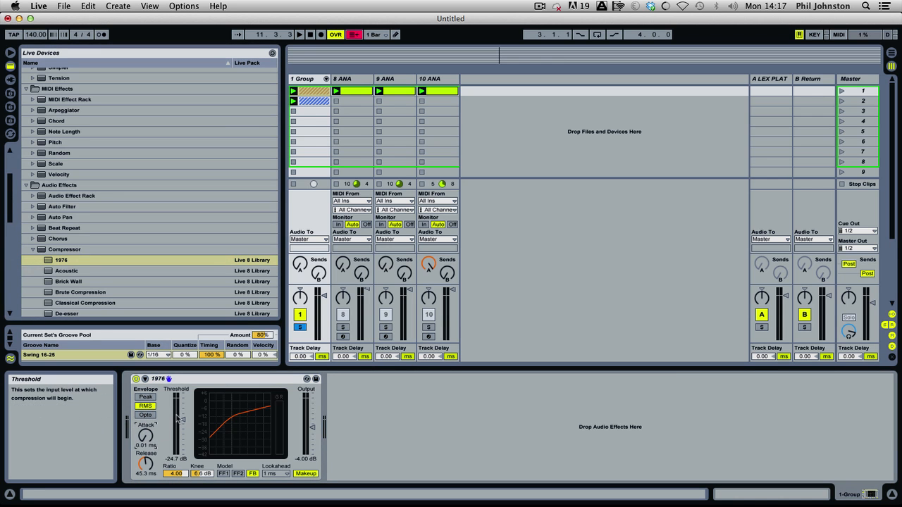
left_click_drag(177, 419, 177, 396)
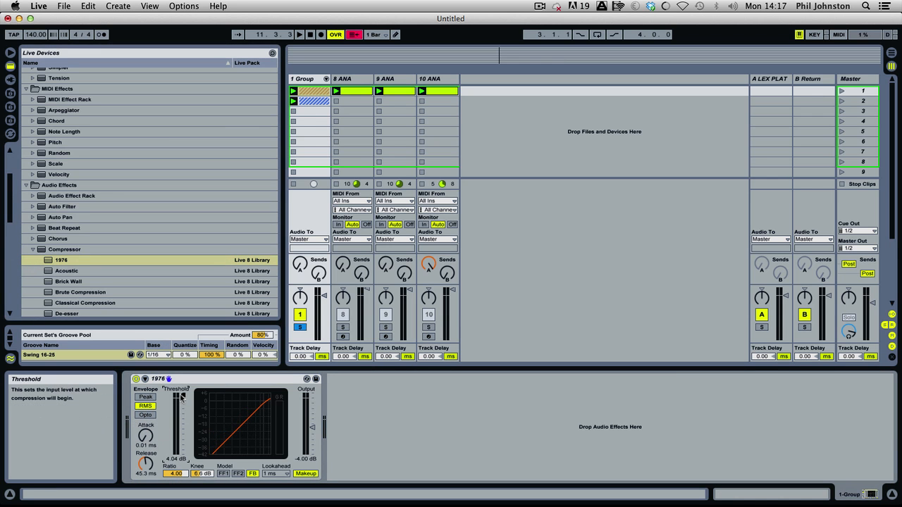
key("space")
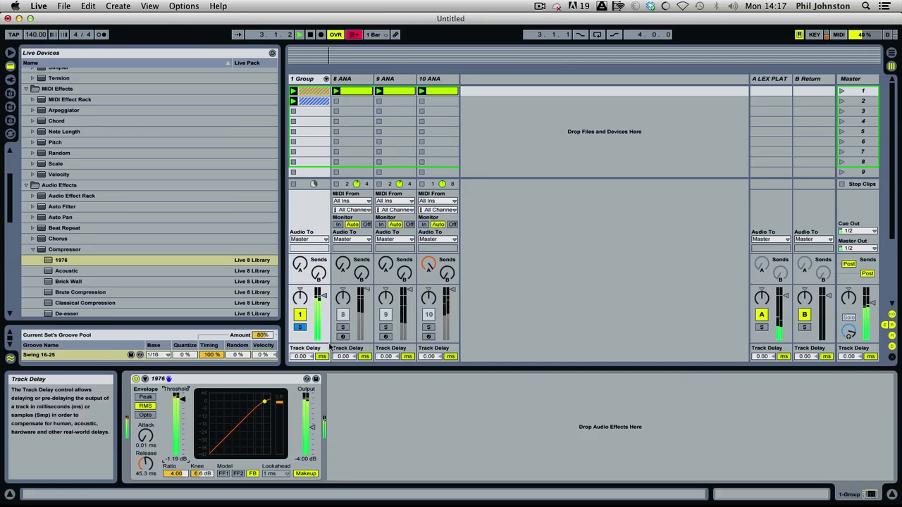
left_click_drag(325, 296, 324, 294)
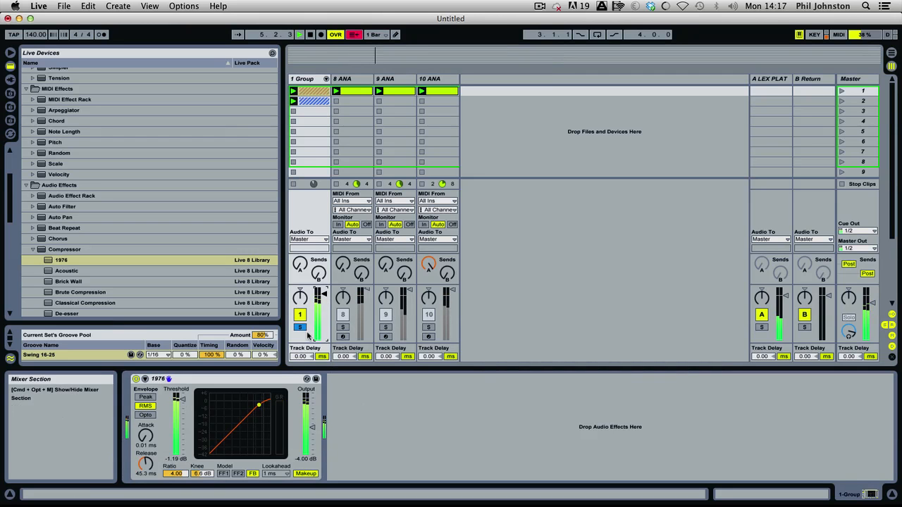
Unfold the drum group and its drum rack, and add an EQ Eight to the UD Trance Hard Kicks-04 chain.
left_click(325, 78)
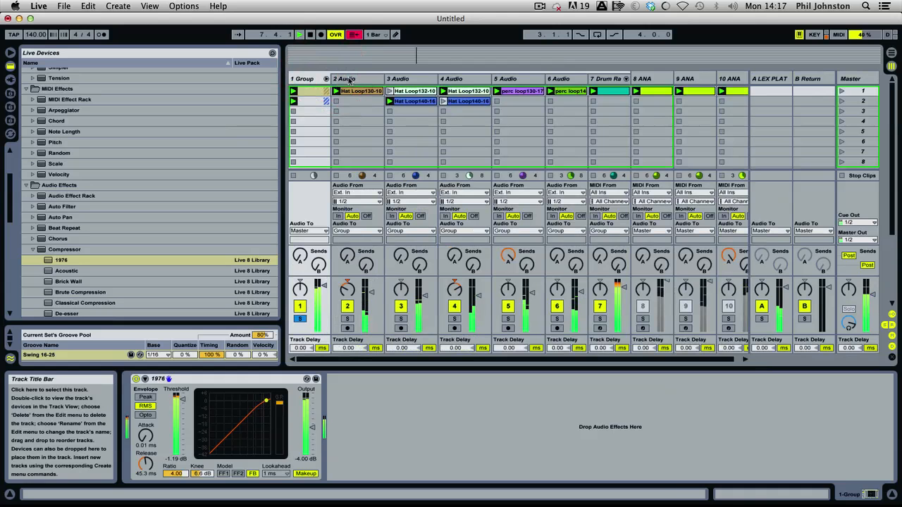
left_click(604, 80)
left_click(625, 80)
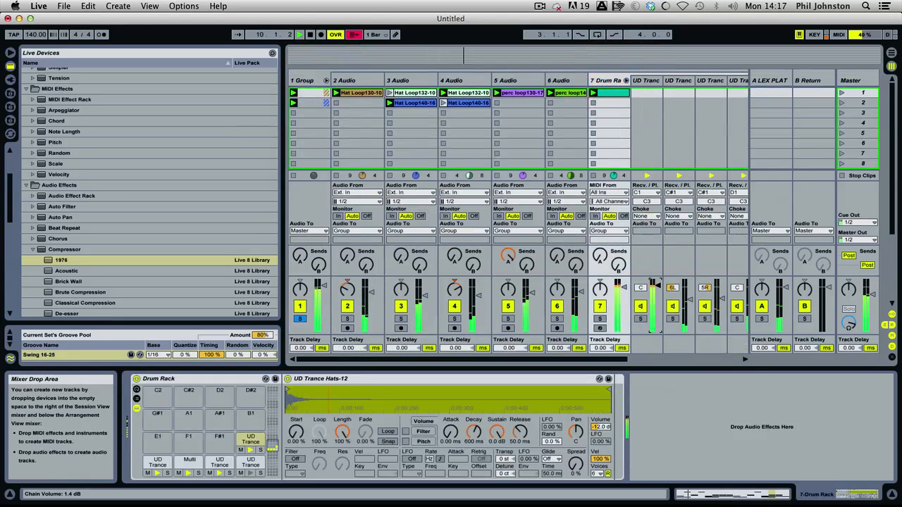
left_click(646, 81)
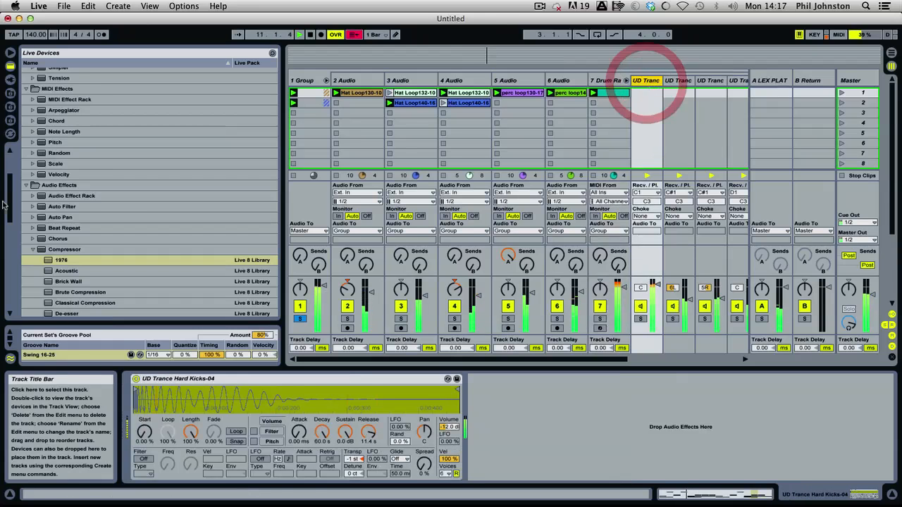
scroll(81, 274, "down", 5)
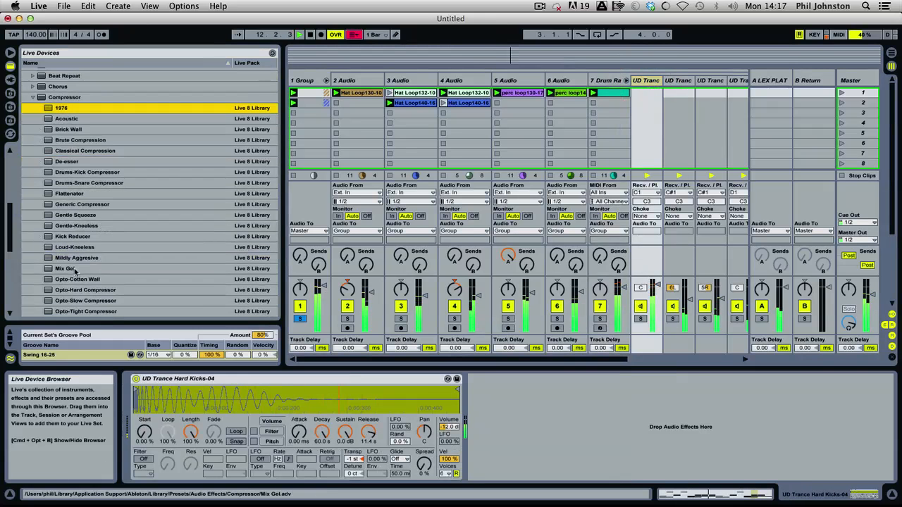
left_click(32, 97)
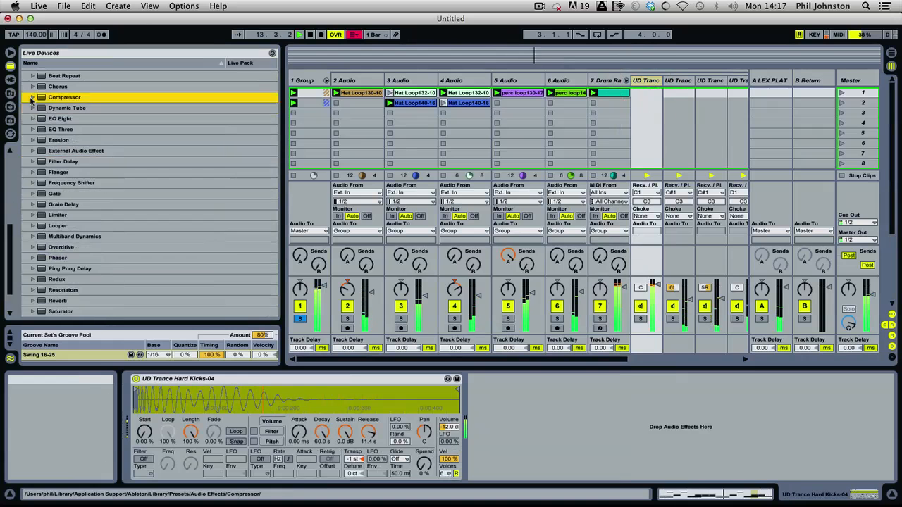
left_click_drag(47, 121, 664, 403)
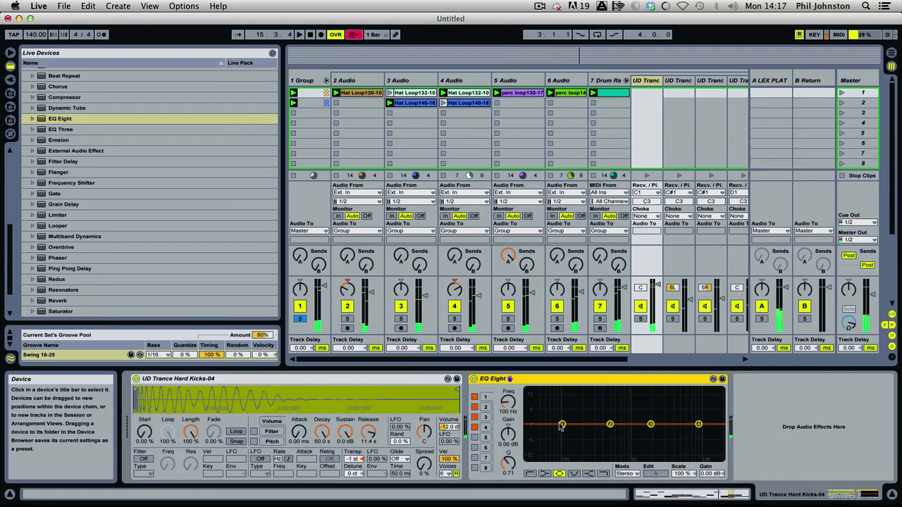
Boost the kick EQ's first band by about 5.16 dB at about 54.2 Hz, and unsolo the drum group.
left_click_drag(562, 425, 551, 413)
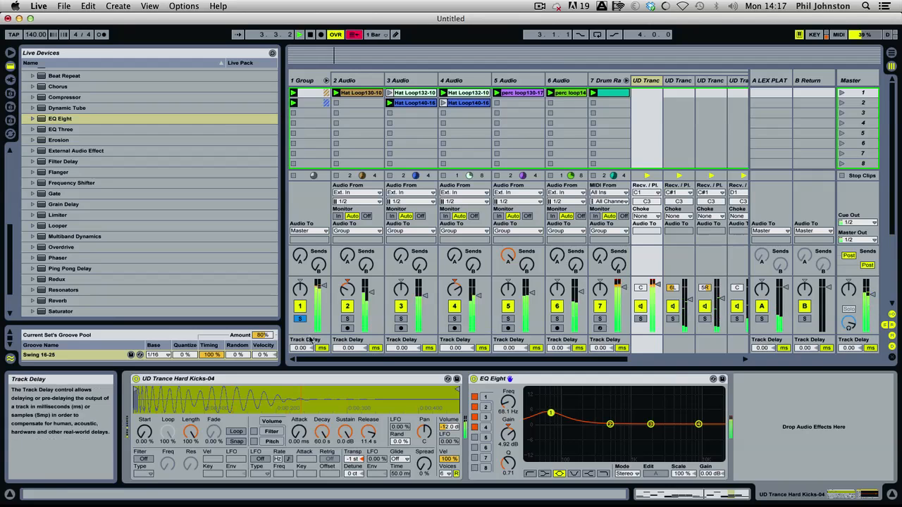
left_click(299, 319)
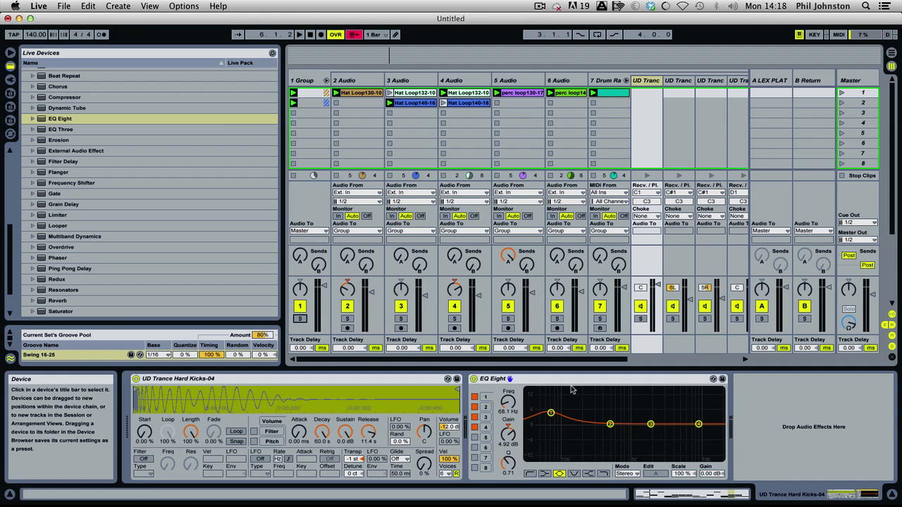
left_click_drag(552, 413, 544, 412)
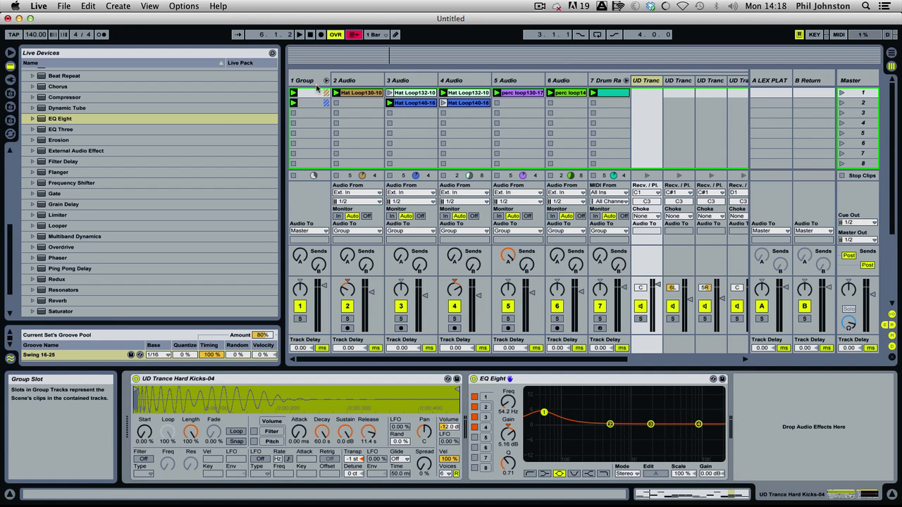
Play the set and solo the hard kick chain together with 8 ANA to hear how they sit together.
left_click(325, 80)
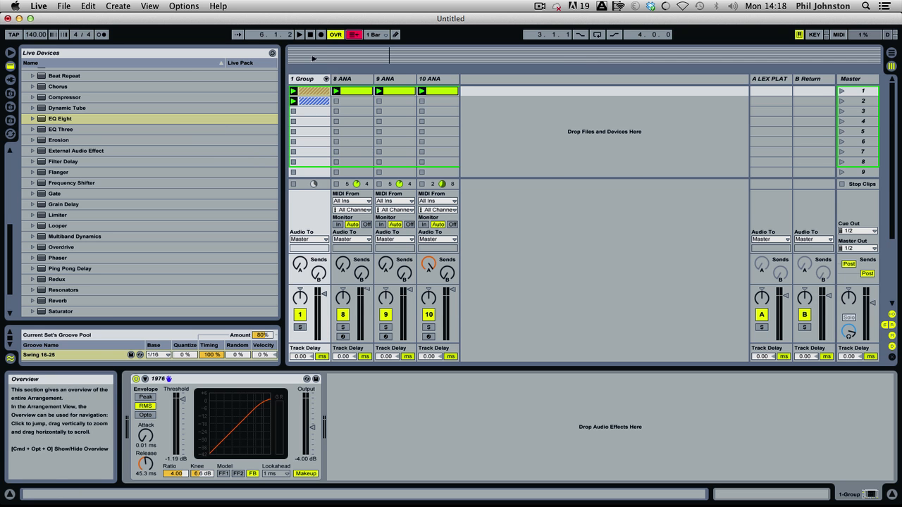
left_click(325, 79)
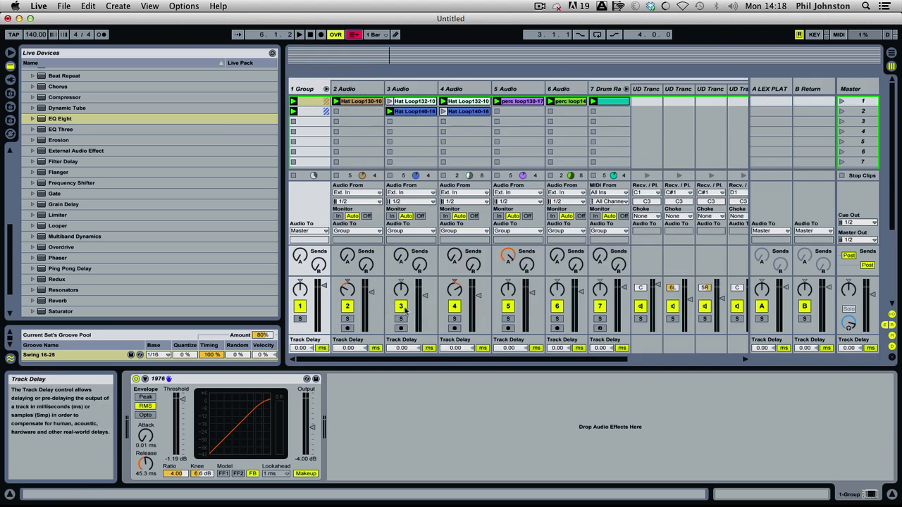
key("space")
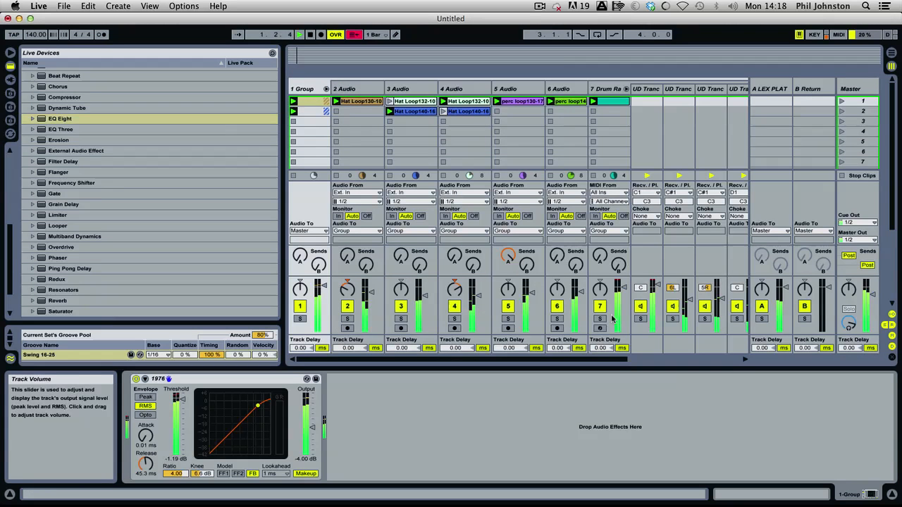
left_click(639, 318)
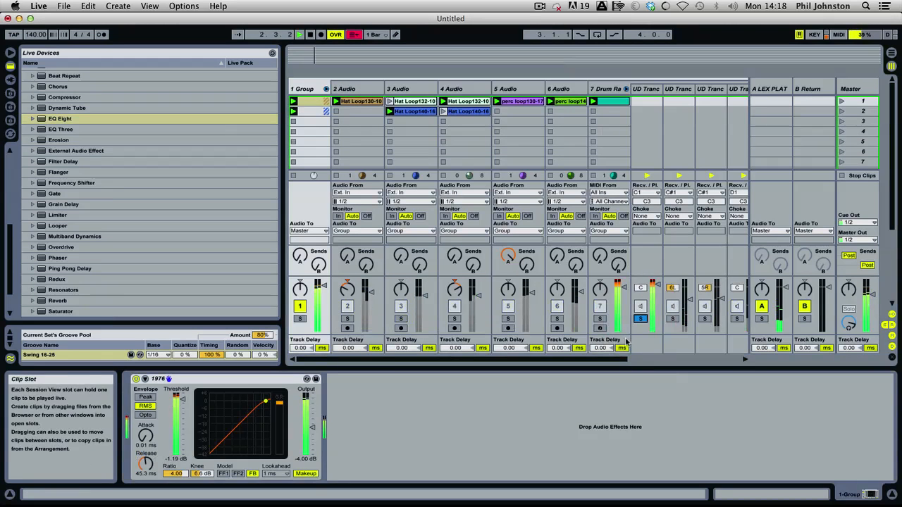
left_click_drag(614, 360, 730, 358)
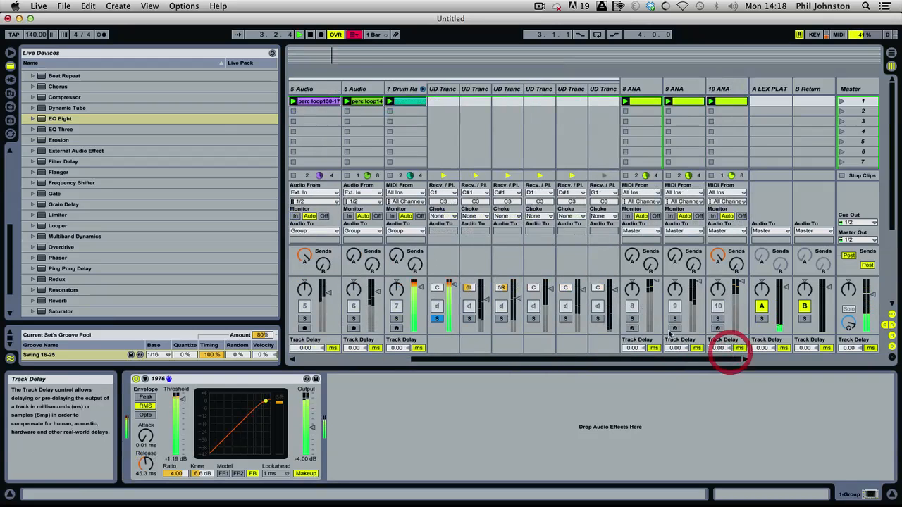
left_click(632, 319)
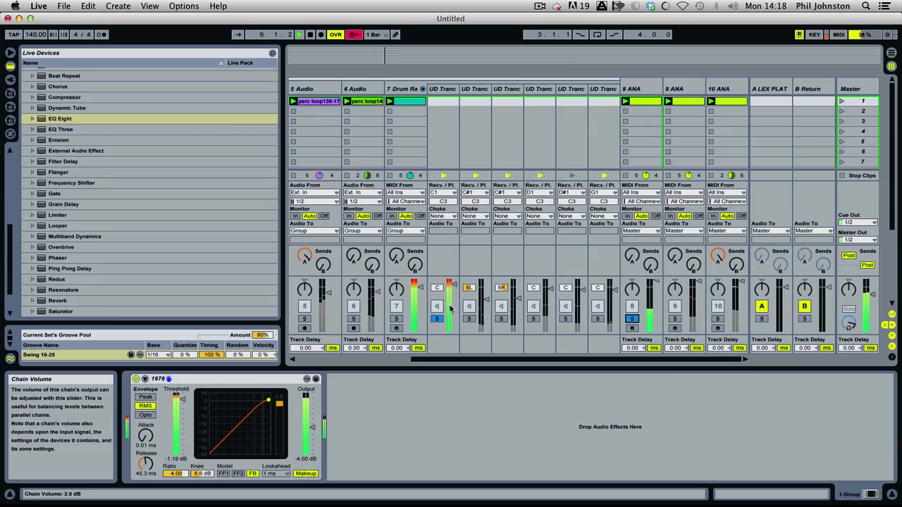
Add the two C#1 chains to the soloed sounds, listen, and clear all the solos and stop playback.
left_click(469, 319)
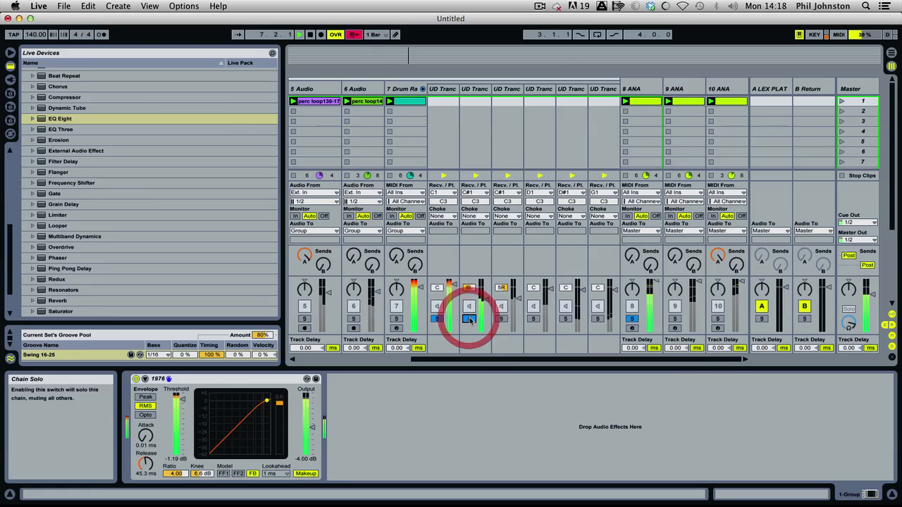
left_click(500, 318)
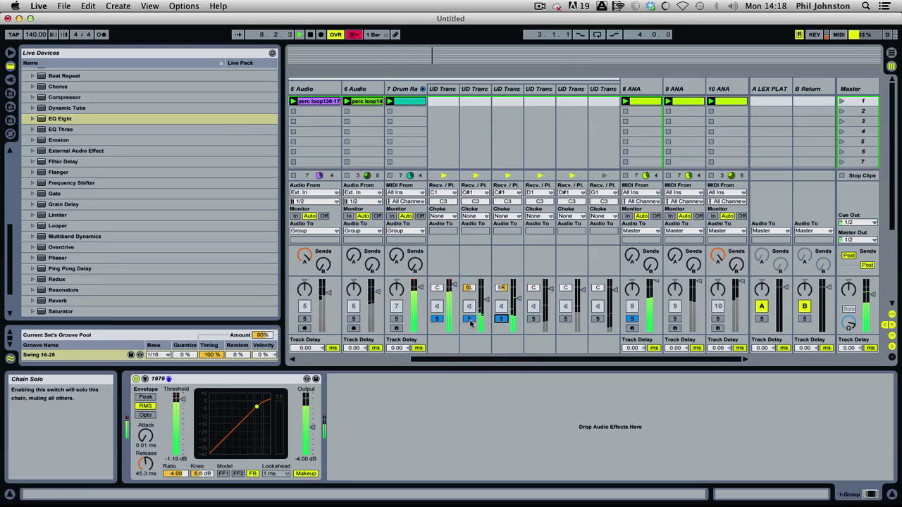
left_click(469, 318)
left_click(501, 319)
left_click(437, 319)
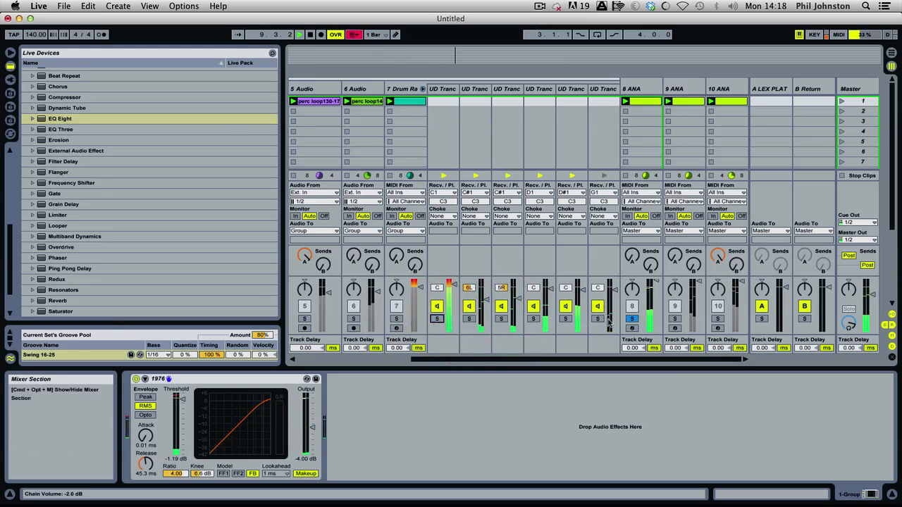
left_click(633, 319)
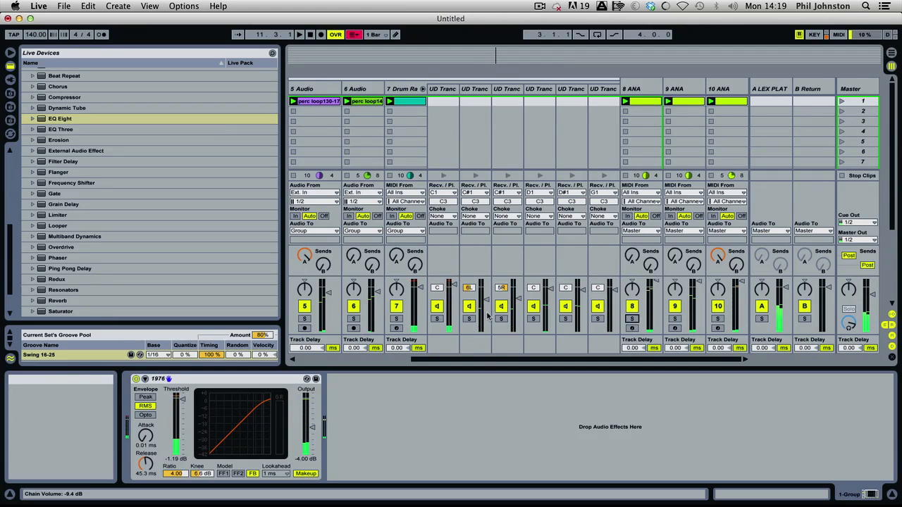
Select the drum group track and fold it.
scroll(328, 306, "left", 5)
left_click(327, 305)
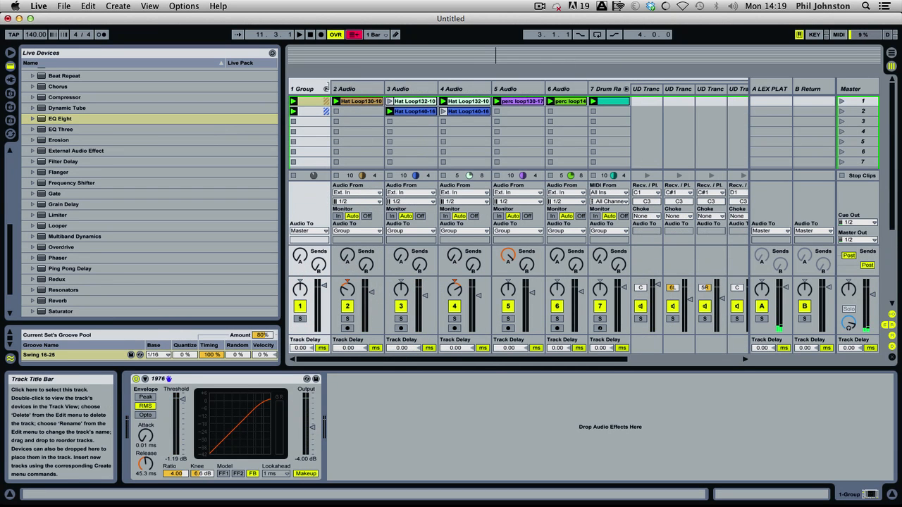
left_click(310, 89)
left_click(325, 89)
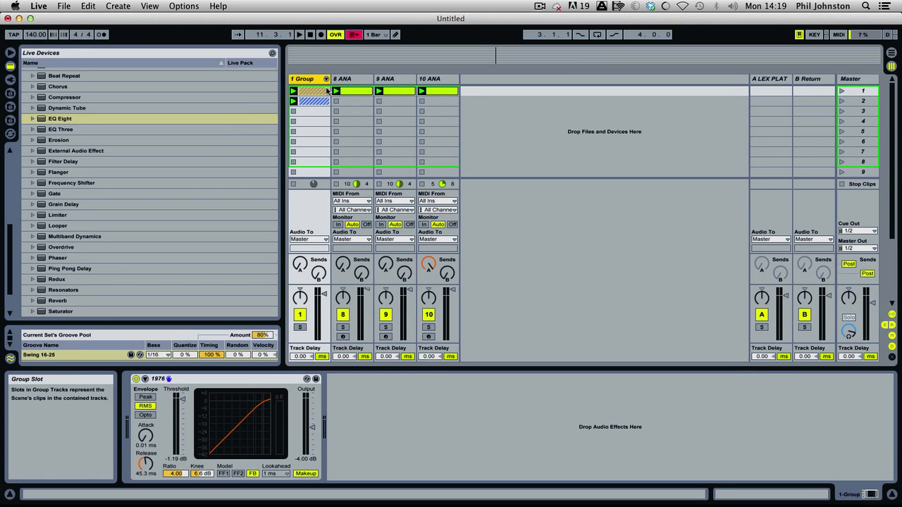